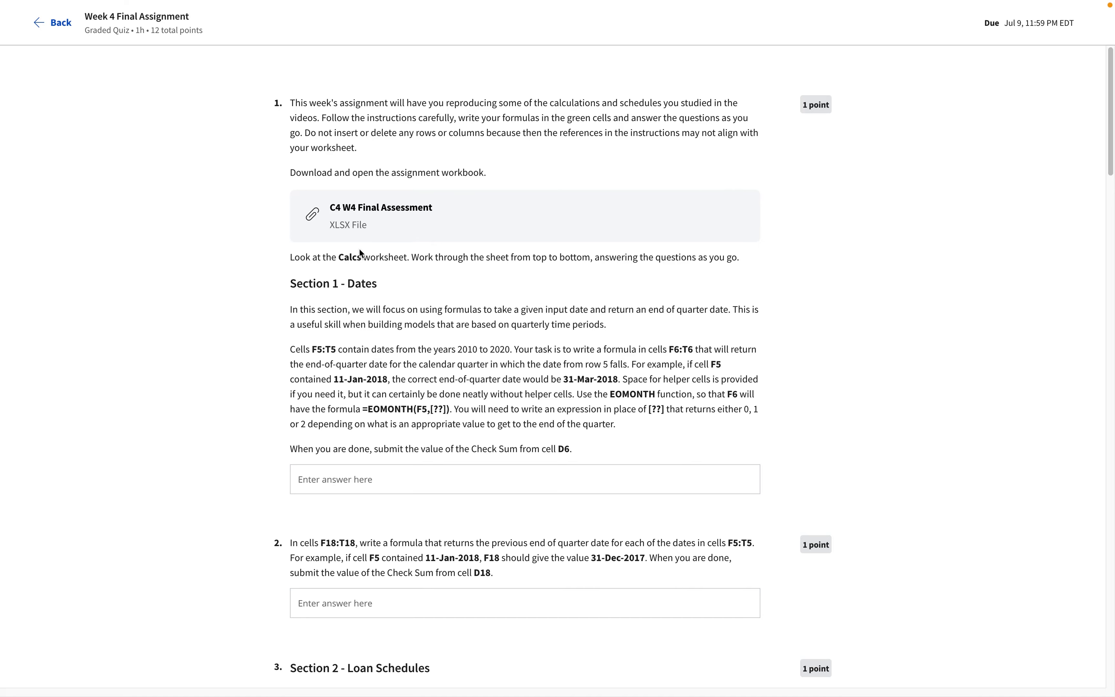
- Read Question 1's end-of-quarter date requirement, then bring up the Word answers document
key(super+Tab)
key(super+Tab)
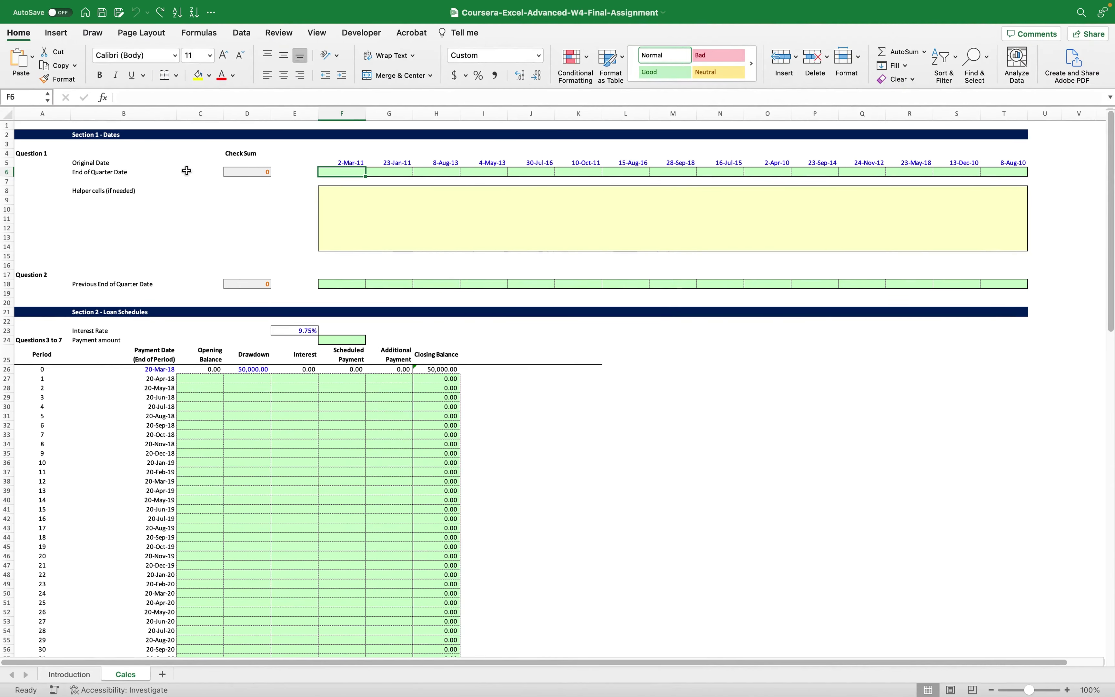
key(super+Tab)
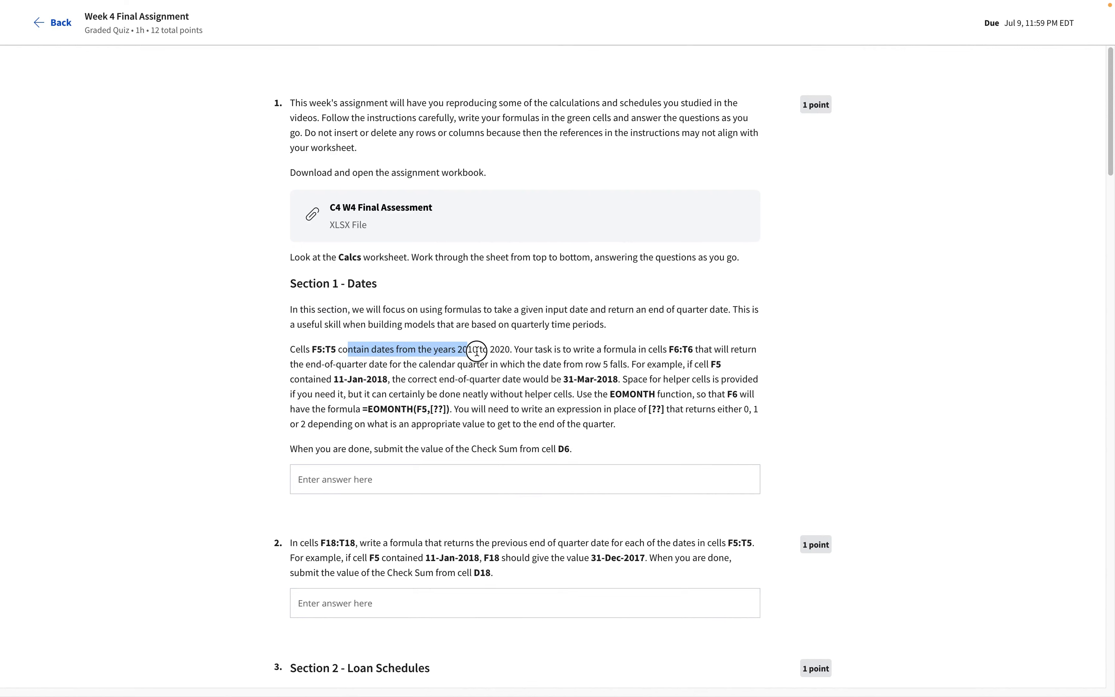
drag(306, 364, 465, 366)
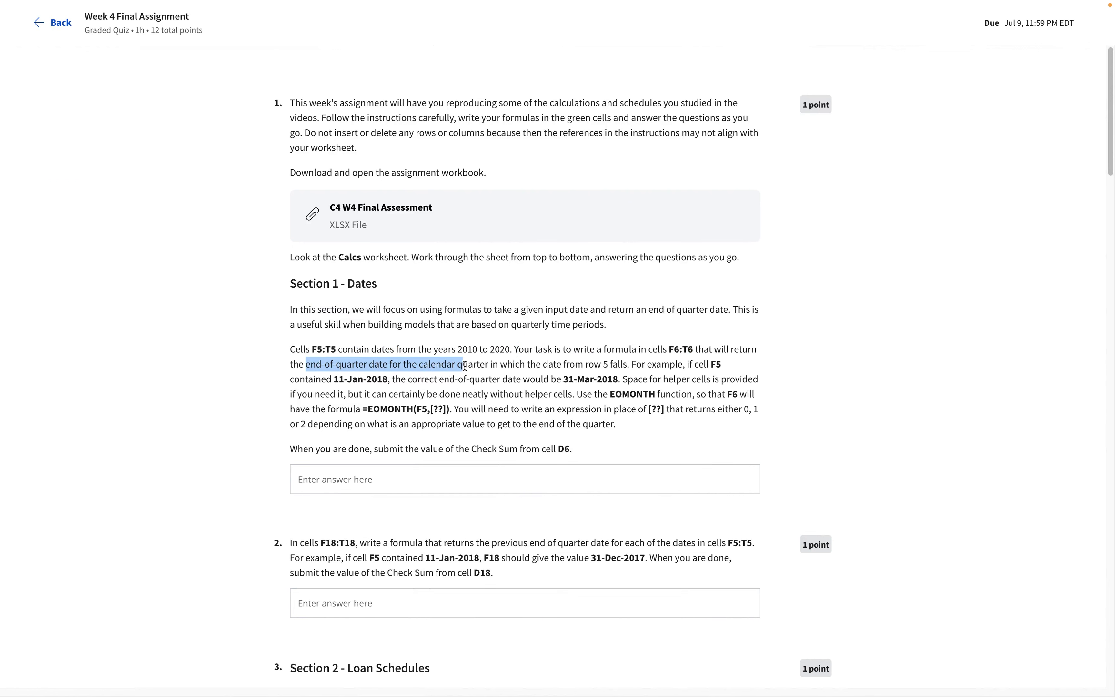
key(super+Tab)
key(super+Tab)
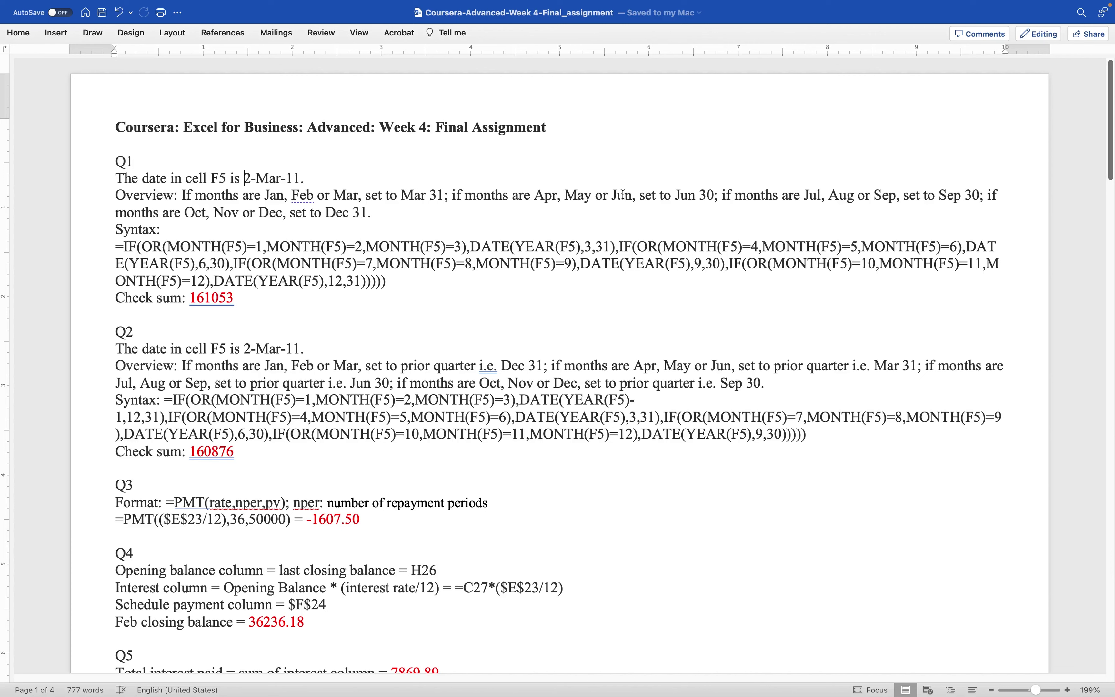
drag(671, 199, 715, 196)
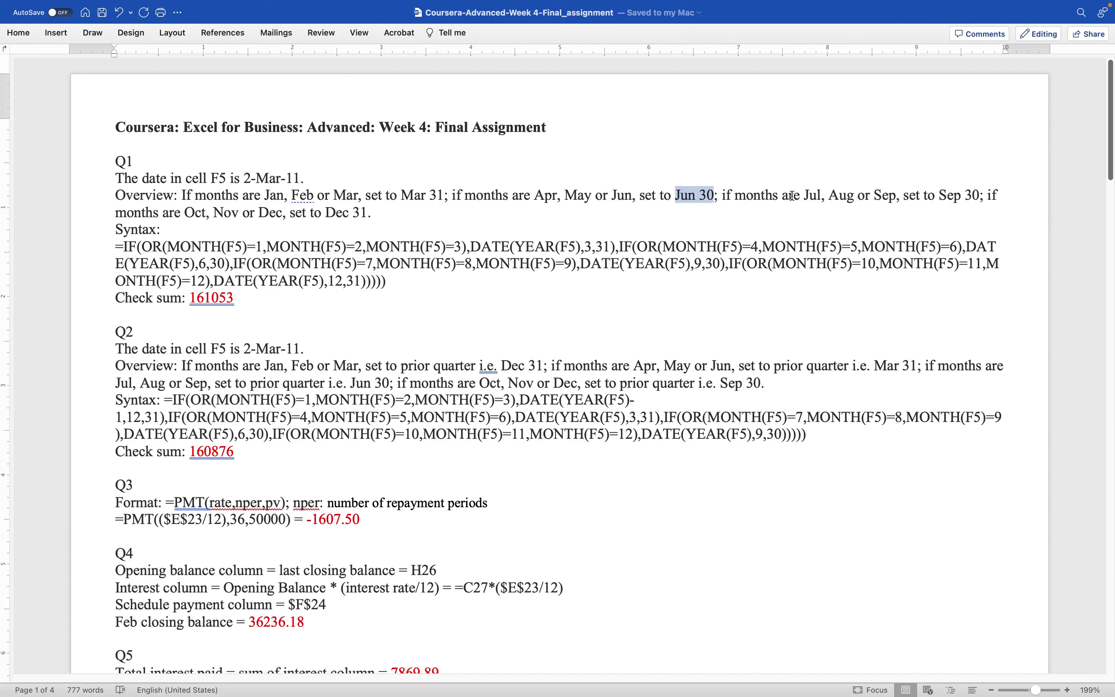
drag(805, 196, 981, 196)
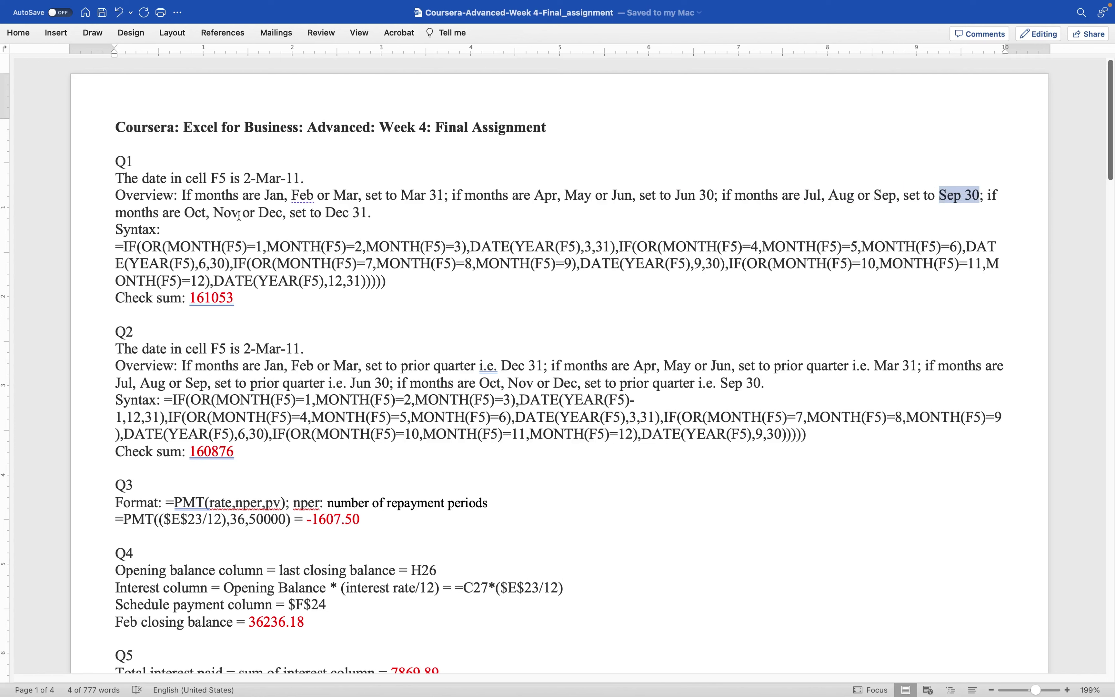
drag(186, 213, 368, 212)
drag(112, 244, 469, 244)
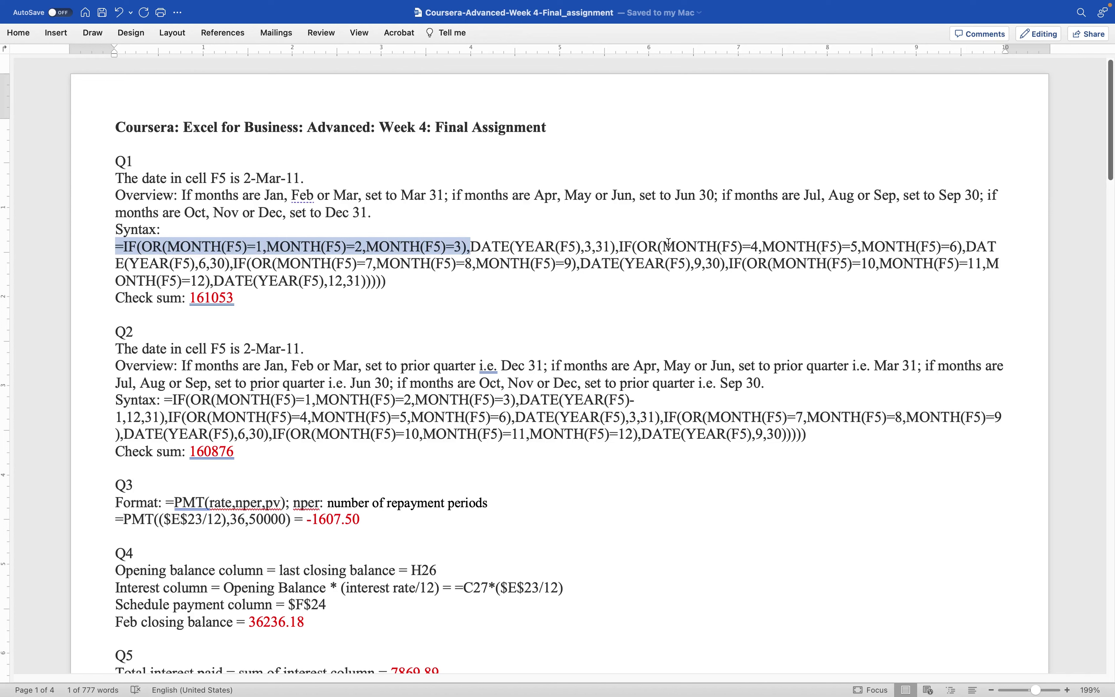
drag(663, 246, 961, 251)
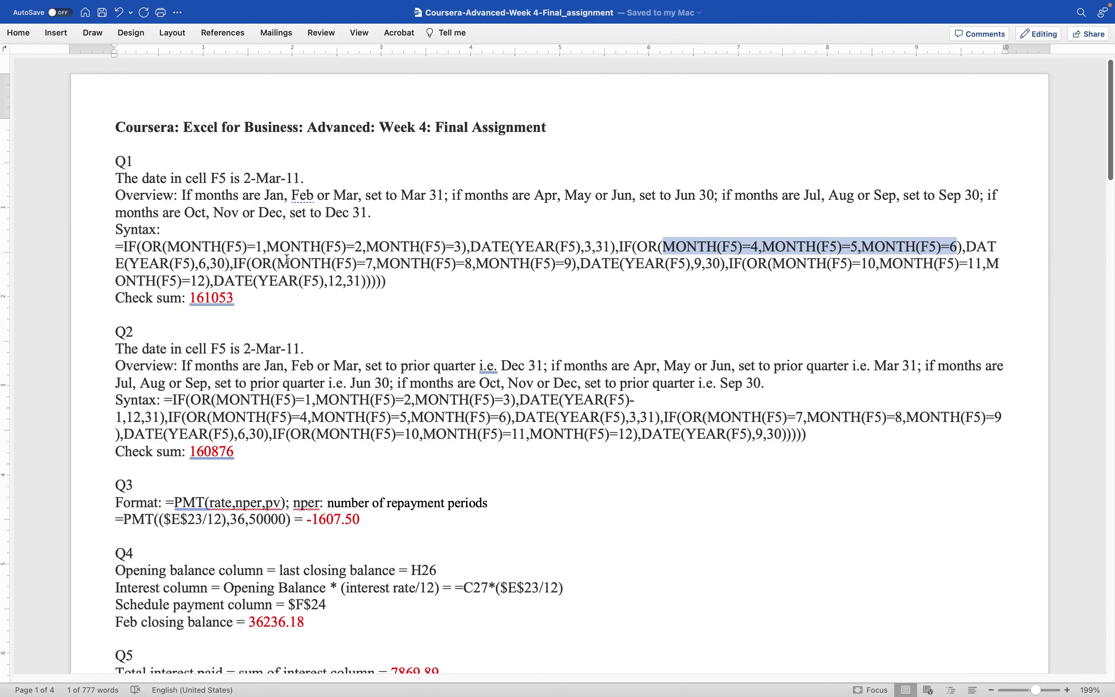
drag(272, 263, 582, 263)
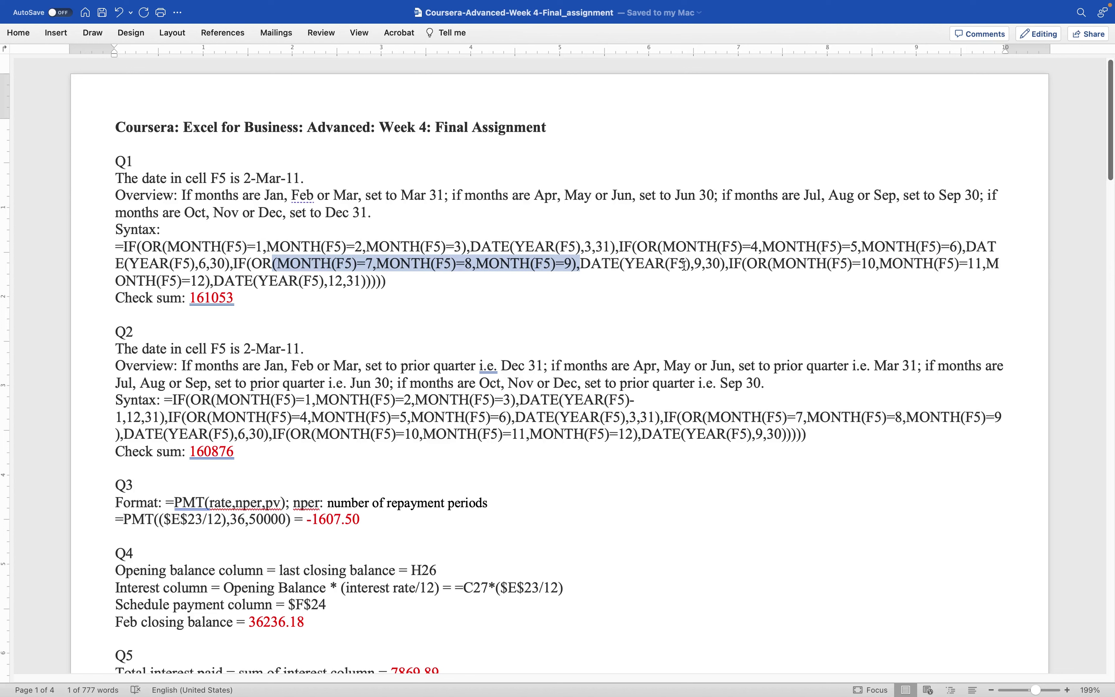
drag(773, 264, 982, 263)
drag(261, 280, 354, 283)
click(391, 281)
- Paste the Q1 formula into F6 and fill it across to T6, giving a D6 check sum of 161053
key(super+Tab)
click(284, 96)
key(super+v)
key(Return)
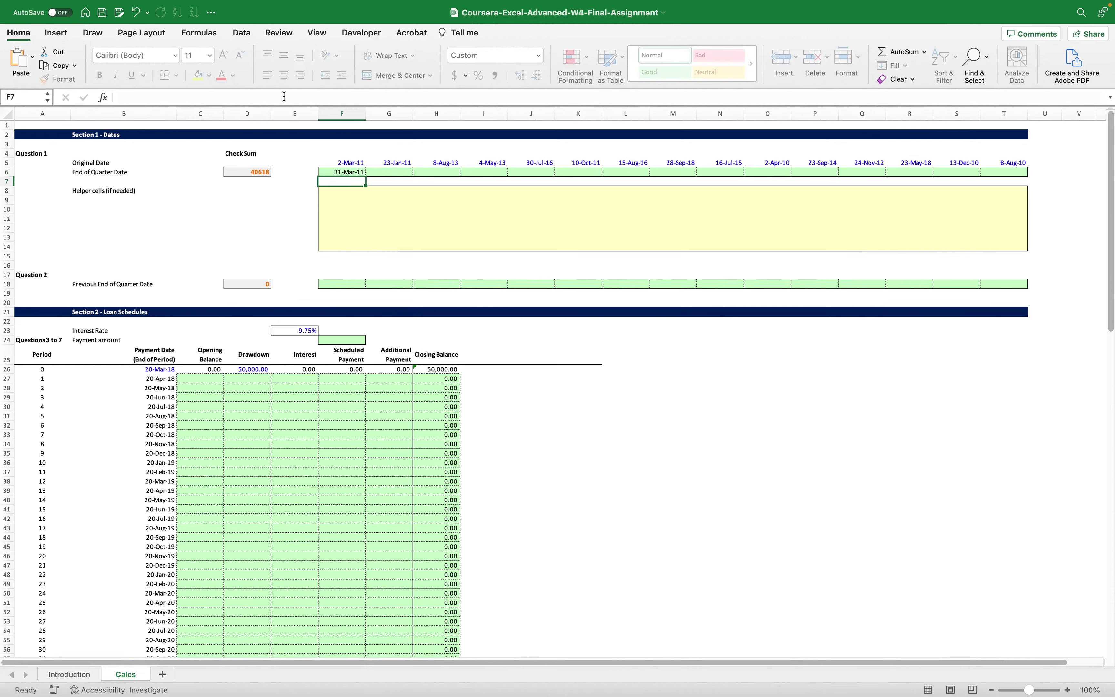
click(350, 172)
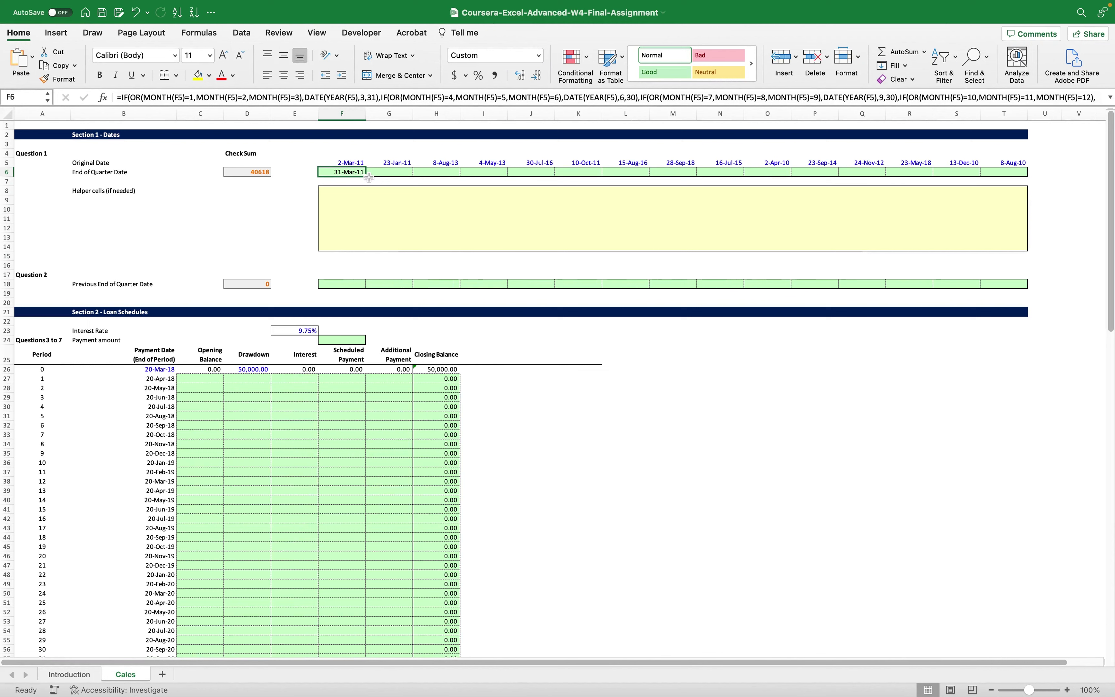
drag(366, 176, 1023, 176)
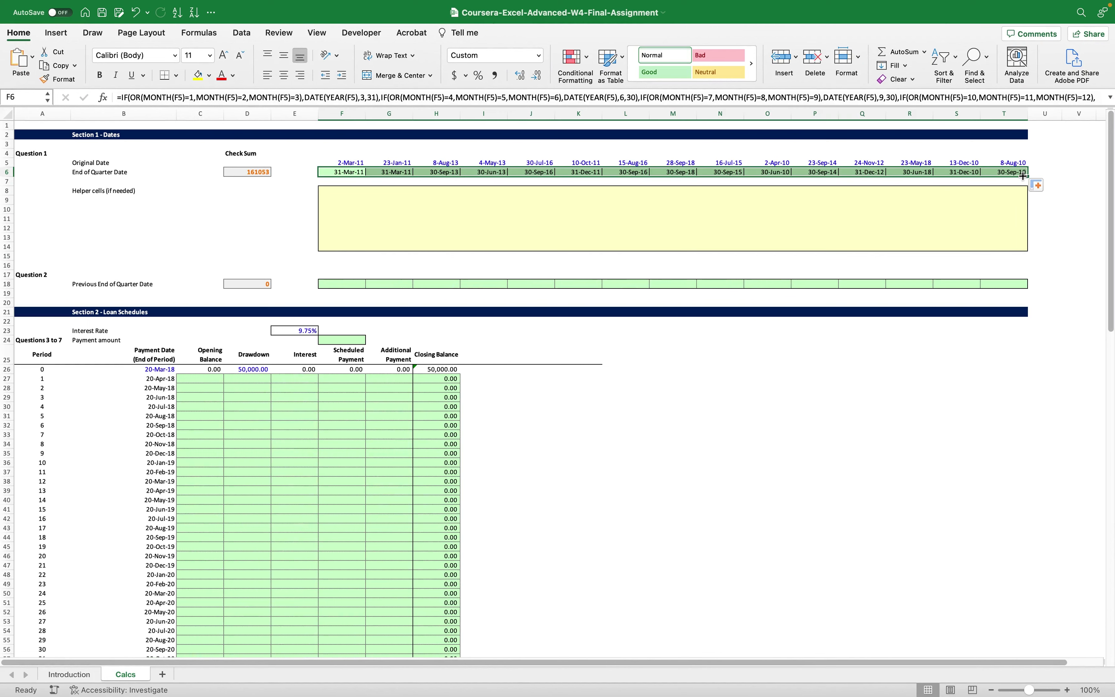
click(238, 173)
key(super+Tab)
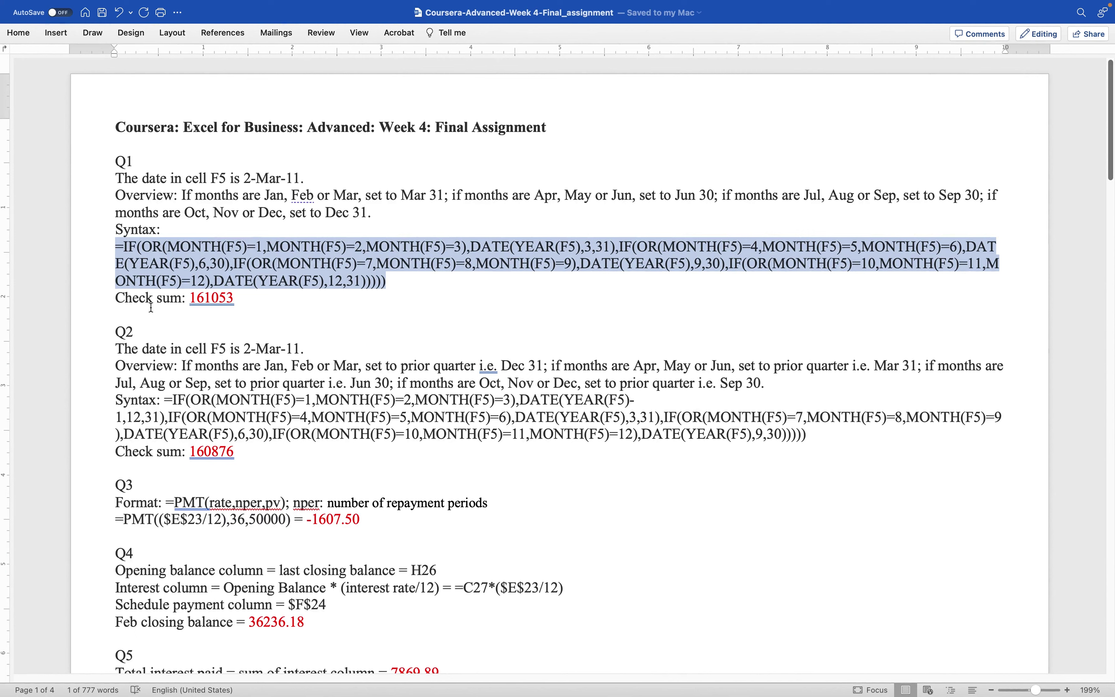
click(246, 348)
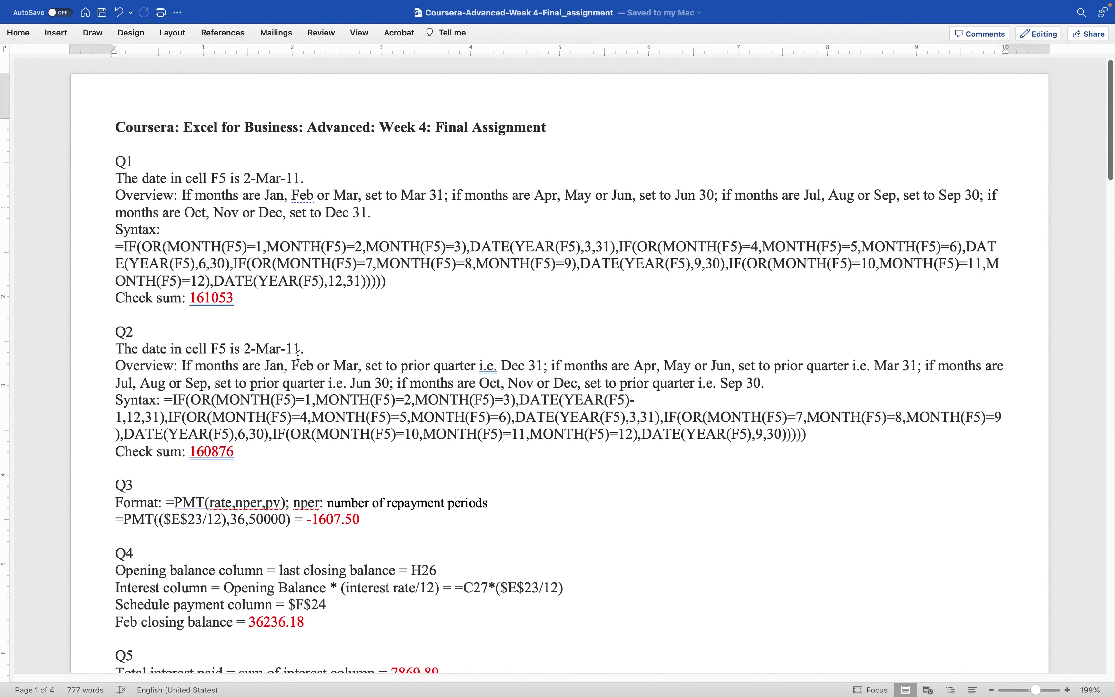
drag(265, 366, 545, 367)
drag(636, 367, 917, 367)
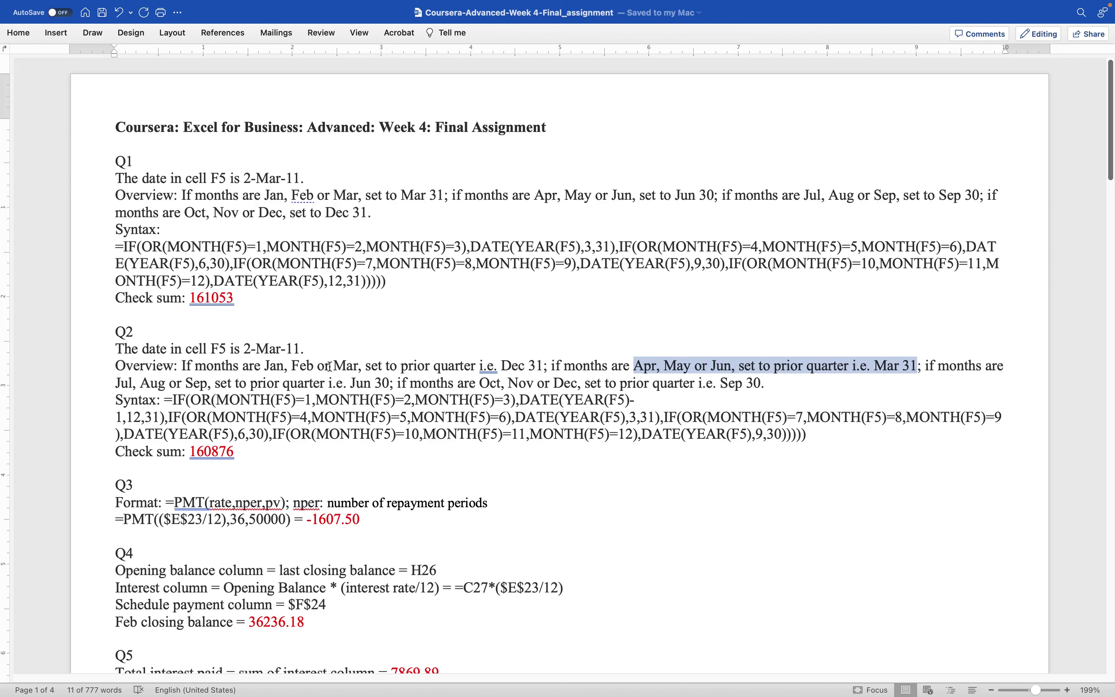
drag(115, 384, 385, 384)
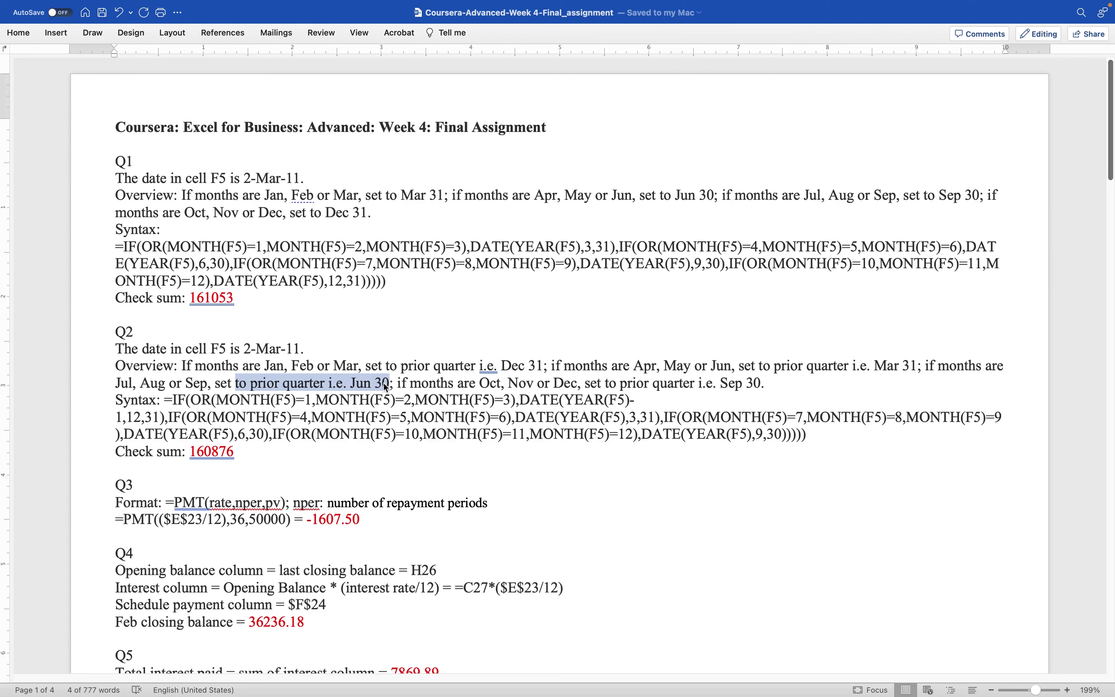
drag(459, 383, 762, 384)
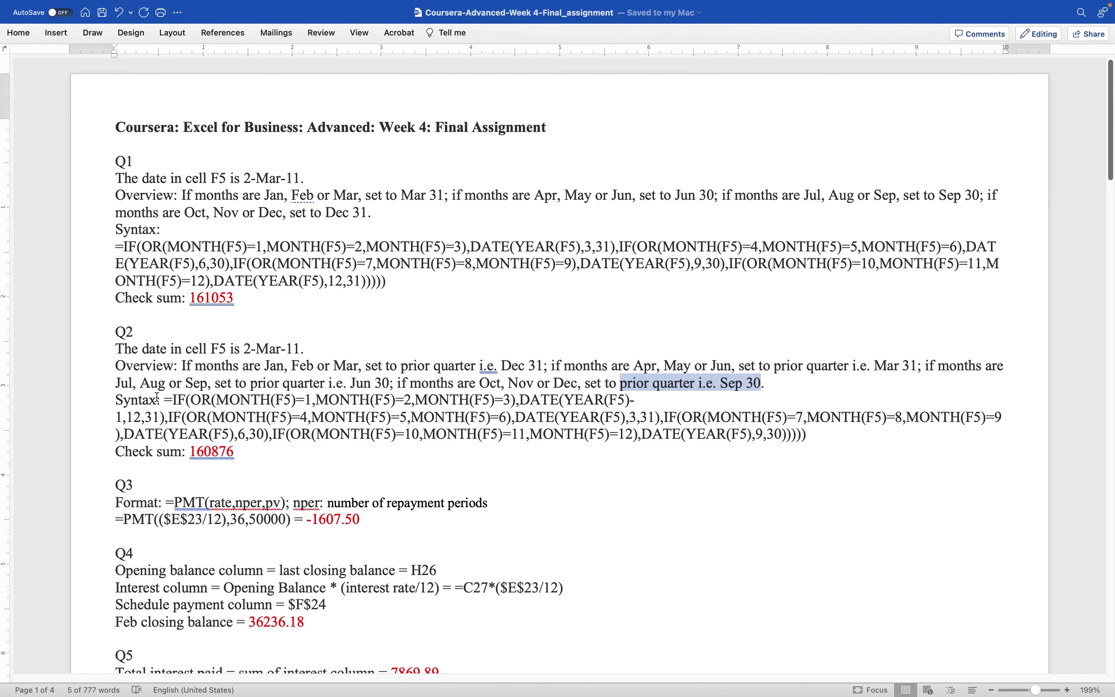
click(165, 400)
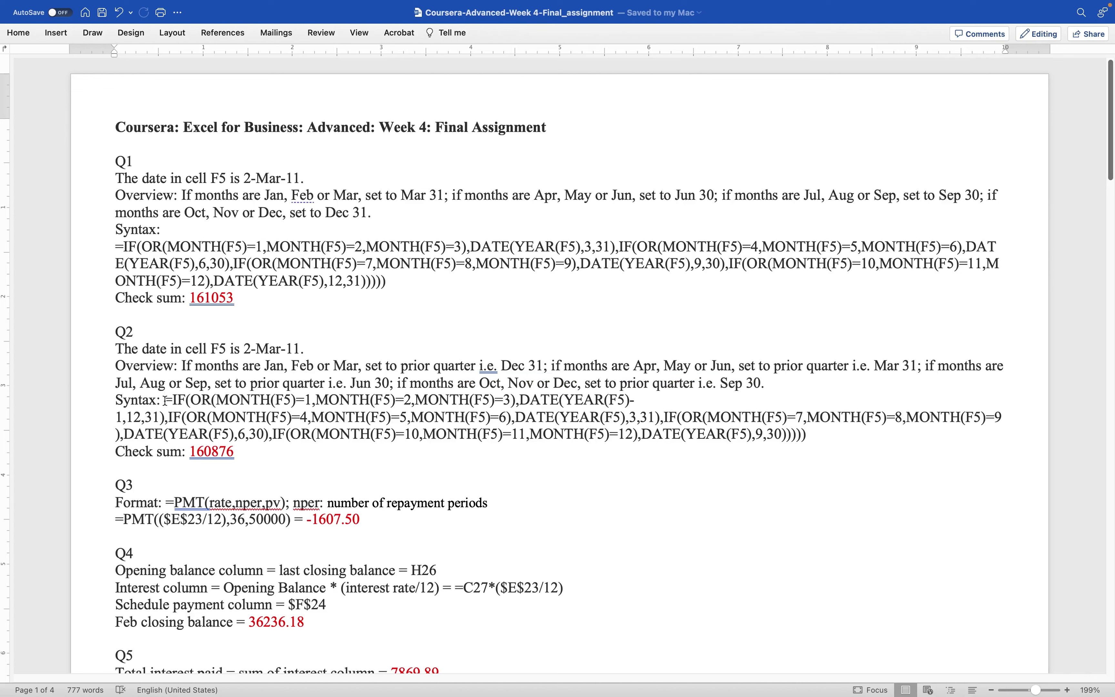
- Study the Q2 formula's quarter conditions and its December 31, March 31, June 30 and September 30 dates
drag(167, 400, 512, 396)
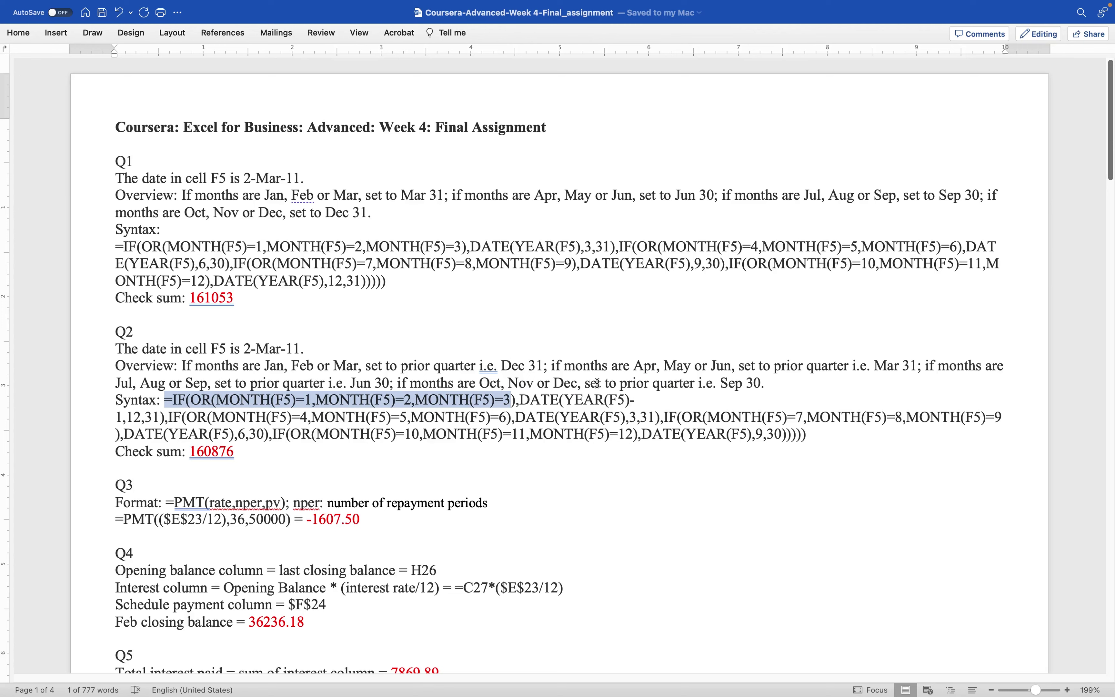
drag(565, 400, 635, 401)
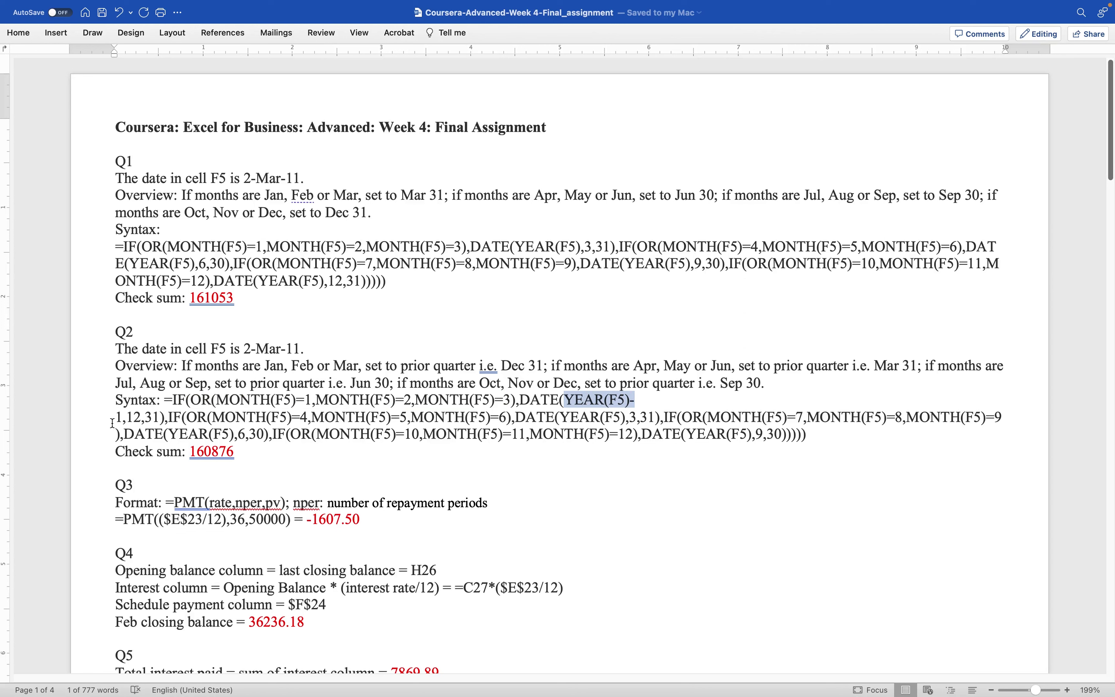
drag(129, 418, 159, 420)
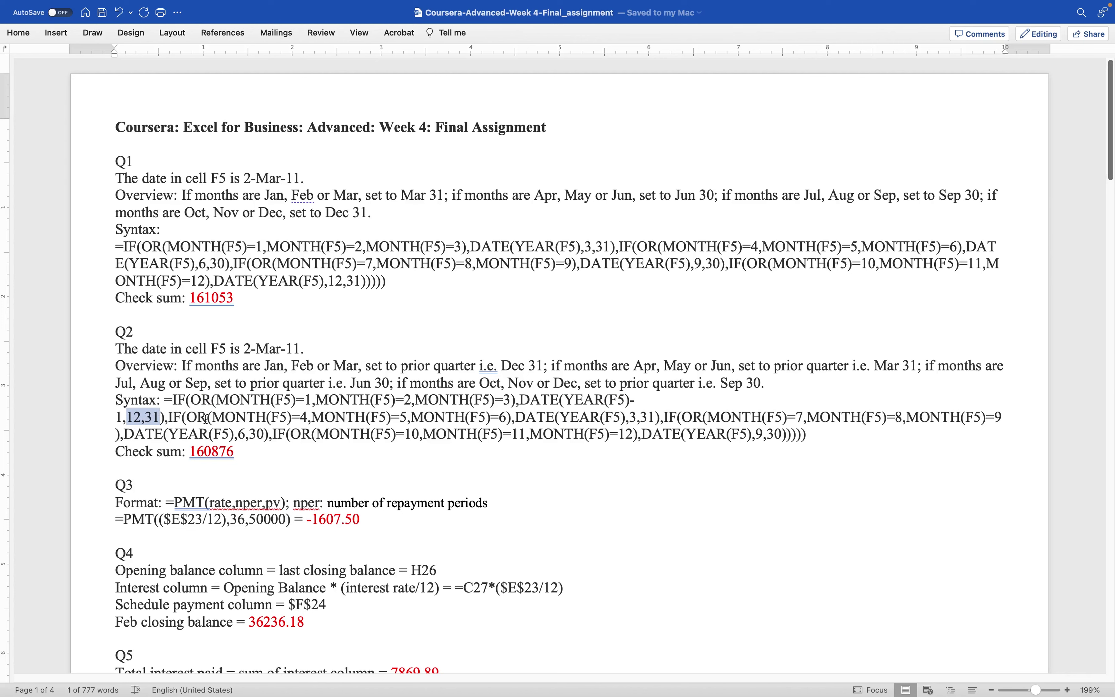
drag(170, 417, 502, 409)
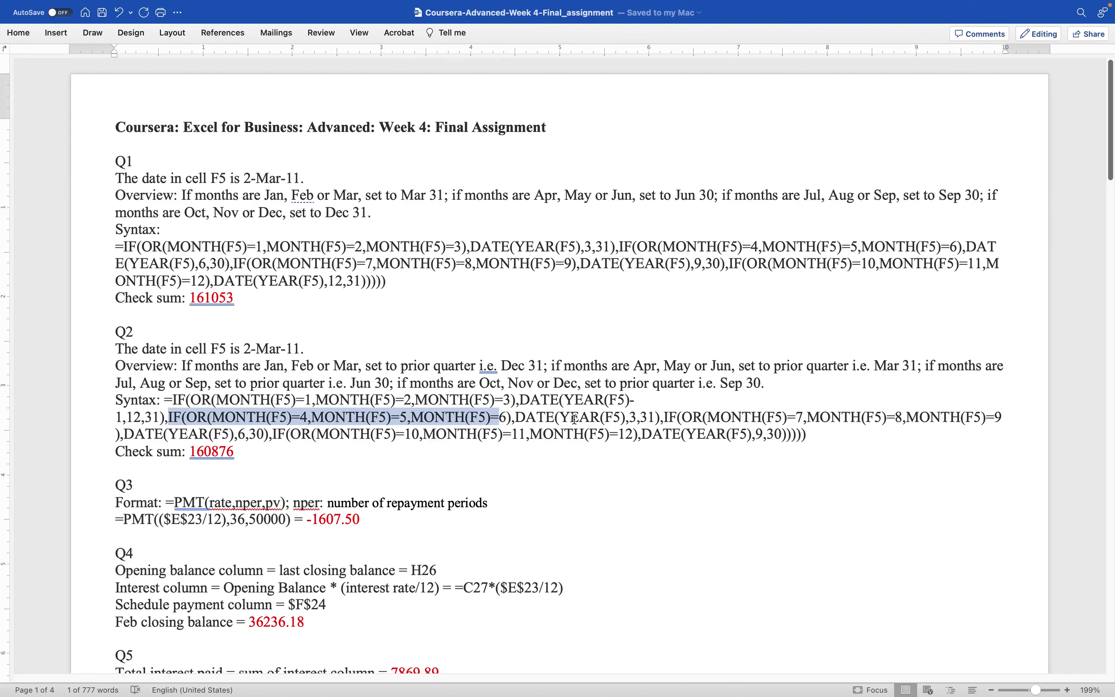
drag(612, 418, 650, 419)
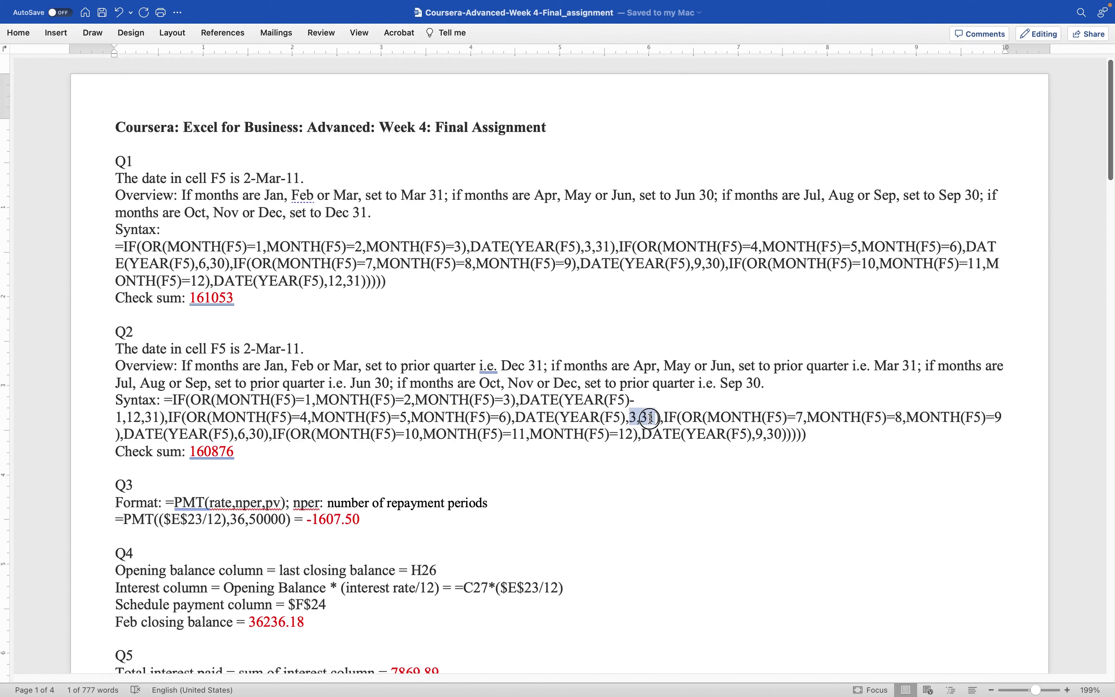
drag(682, 418, 961, 418)
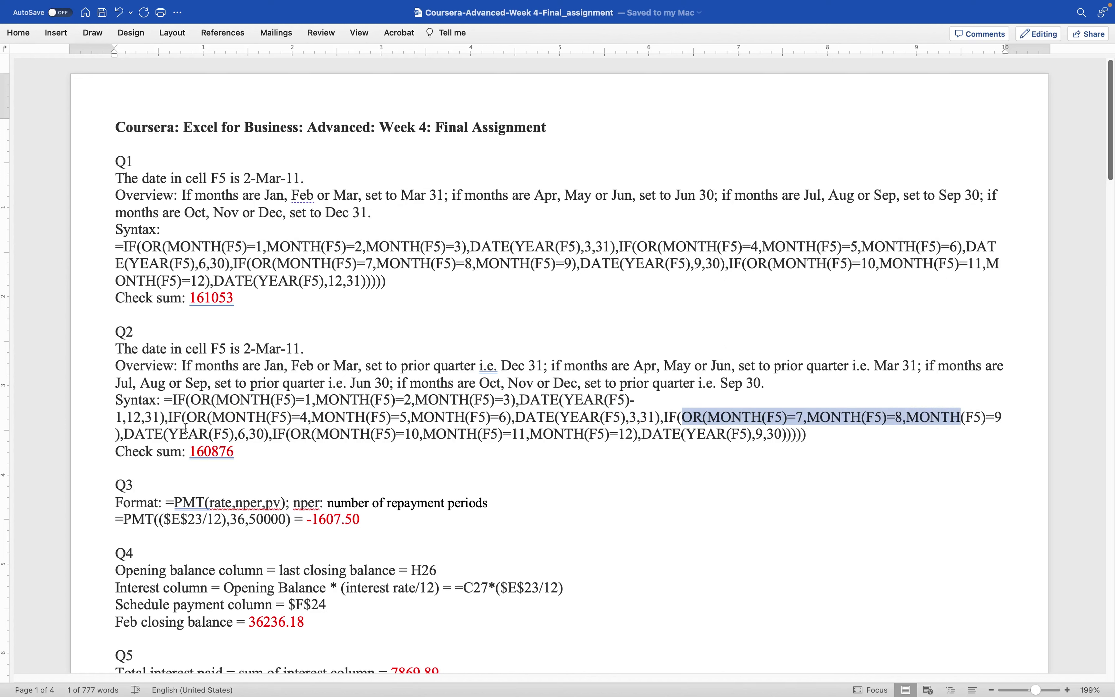
drag(168, 434, 230, 437)
drag(229, 436, 632, 438)
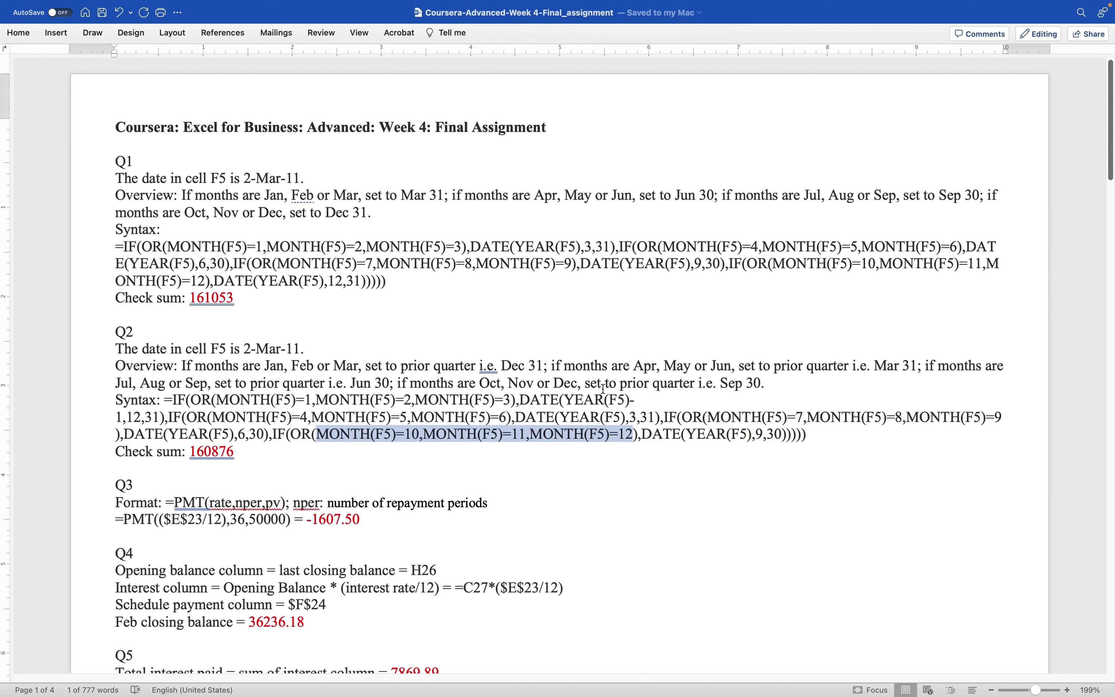
drag(688, 436, 784, 436)
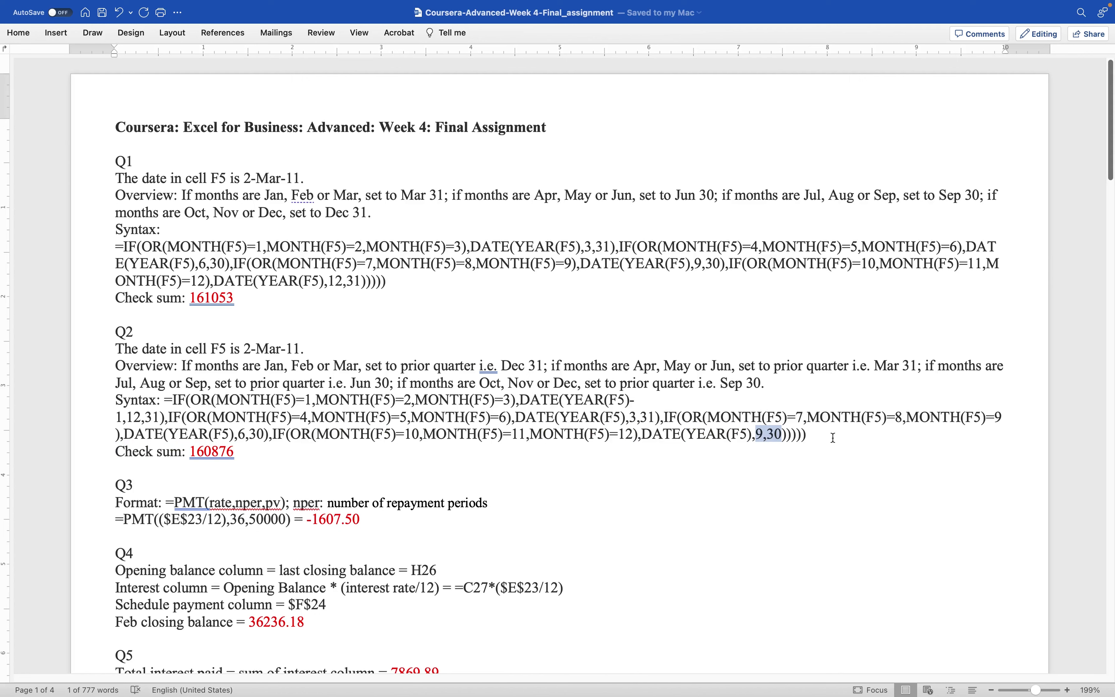
- Select the entire Q2 formula and return to Excel with cell F18 chosen
drag(834, 437, 165, 402)
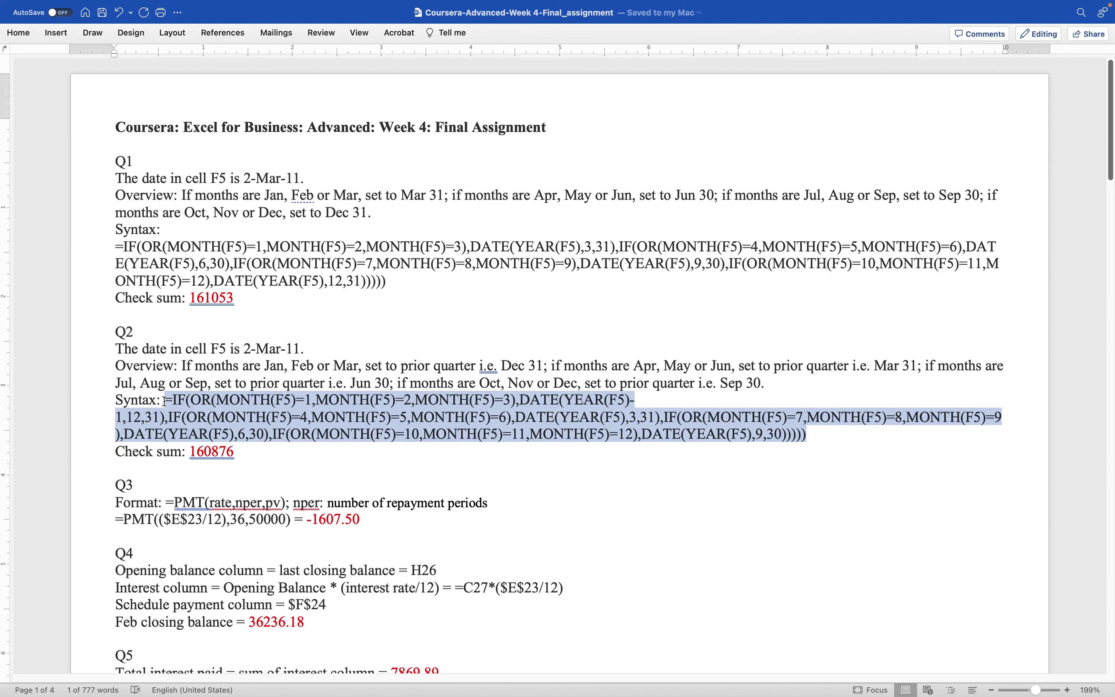
key(super+Tab)
key(super+Tab)
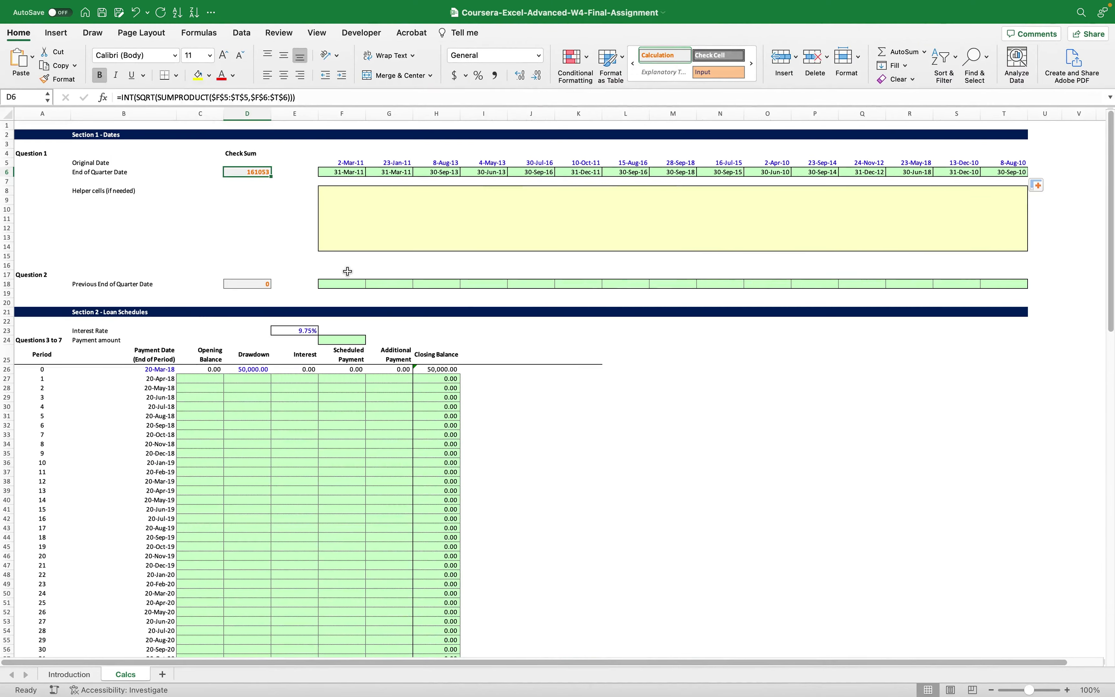
click(343, 284)
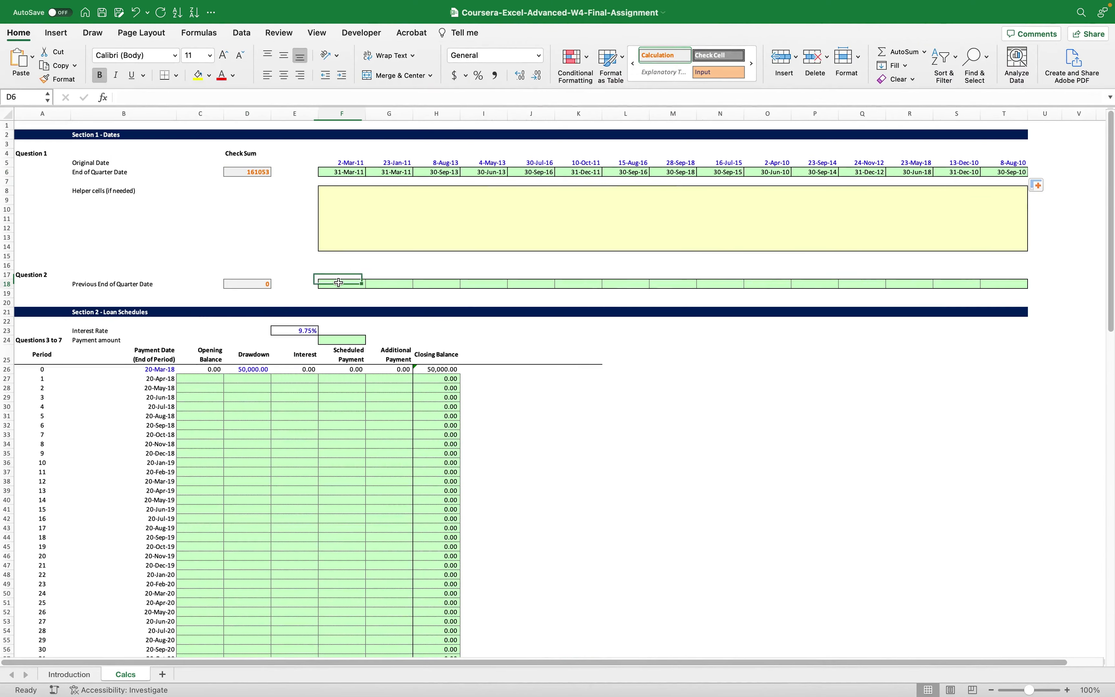
- Paste the Q2 formula into F18 and fill it to T18, giving a D18 check sum of 160876
click(204, 98)
key(super+v)
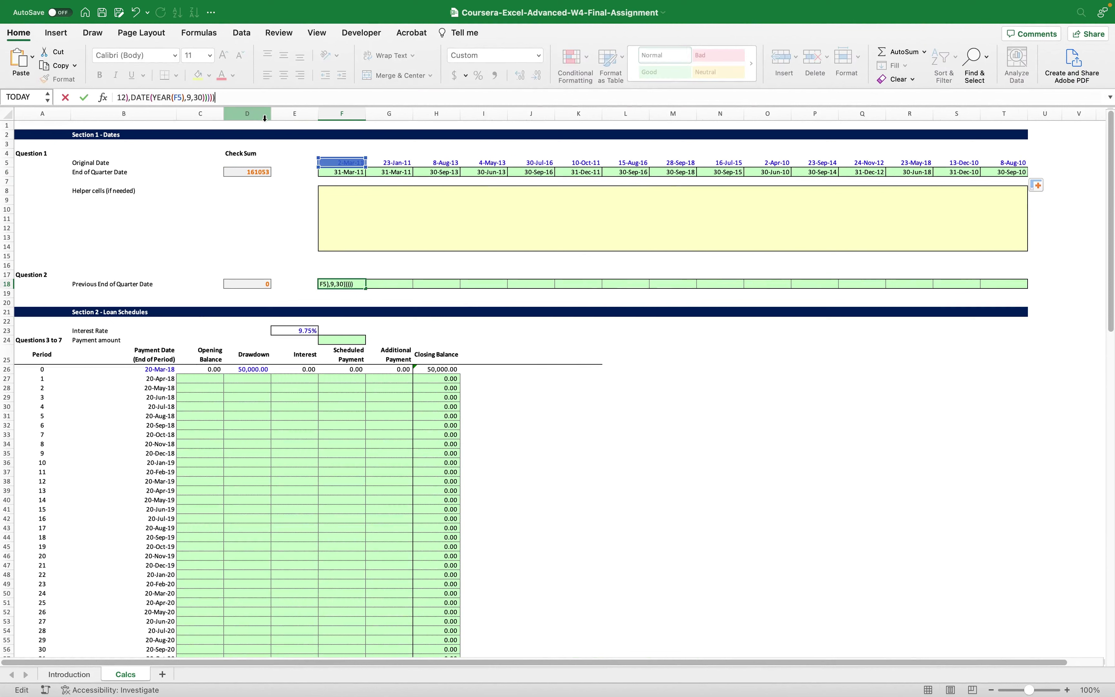
key(Return)
key(Up)
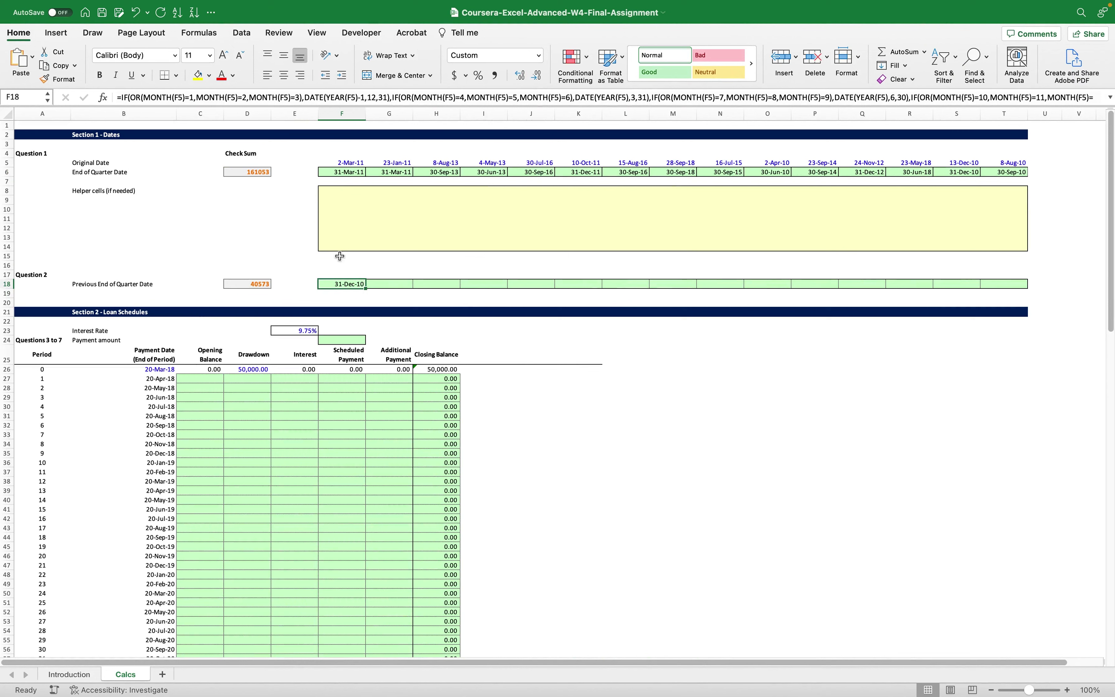
click(352, 162)
click(351, 285)
drag(366, 288, 1001, 283)
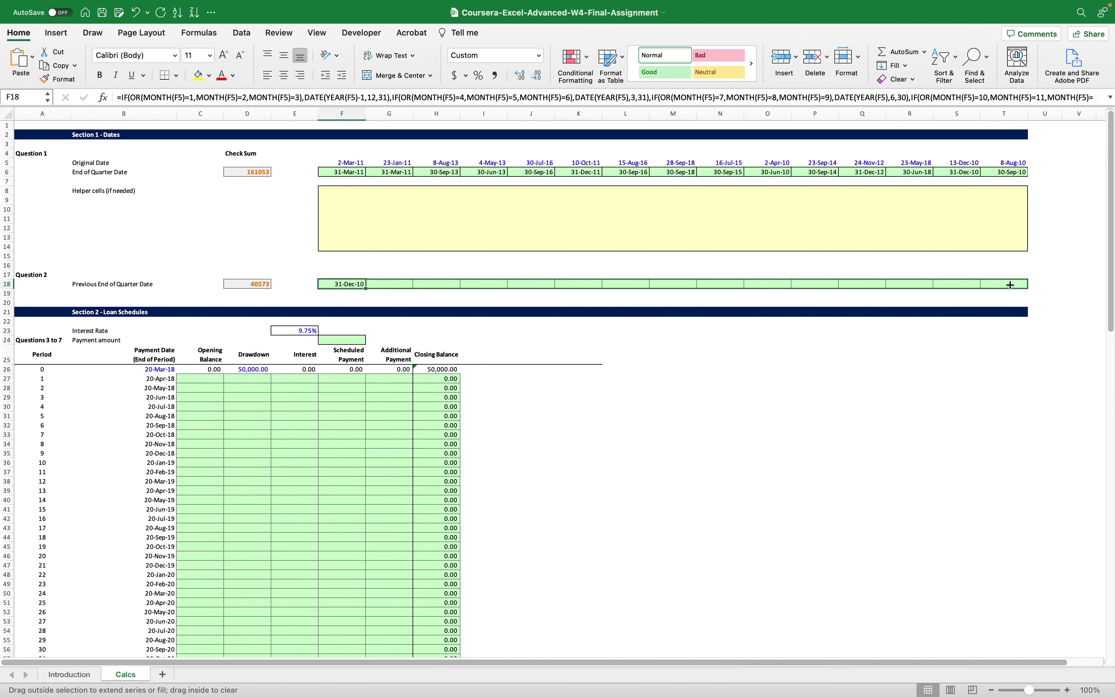
click(239, 278)
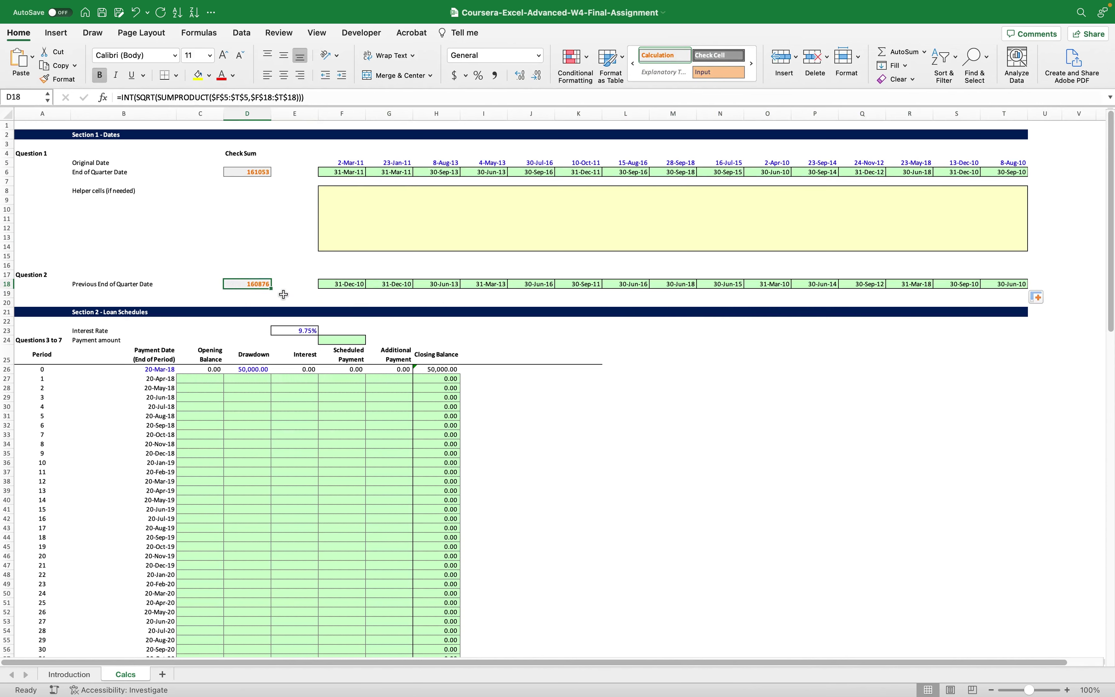
key(super+Tab)
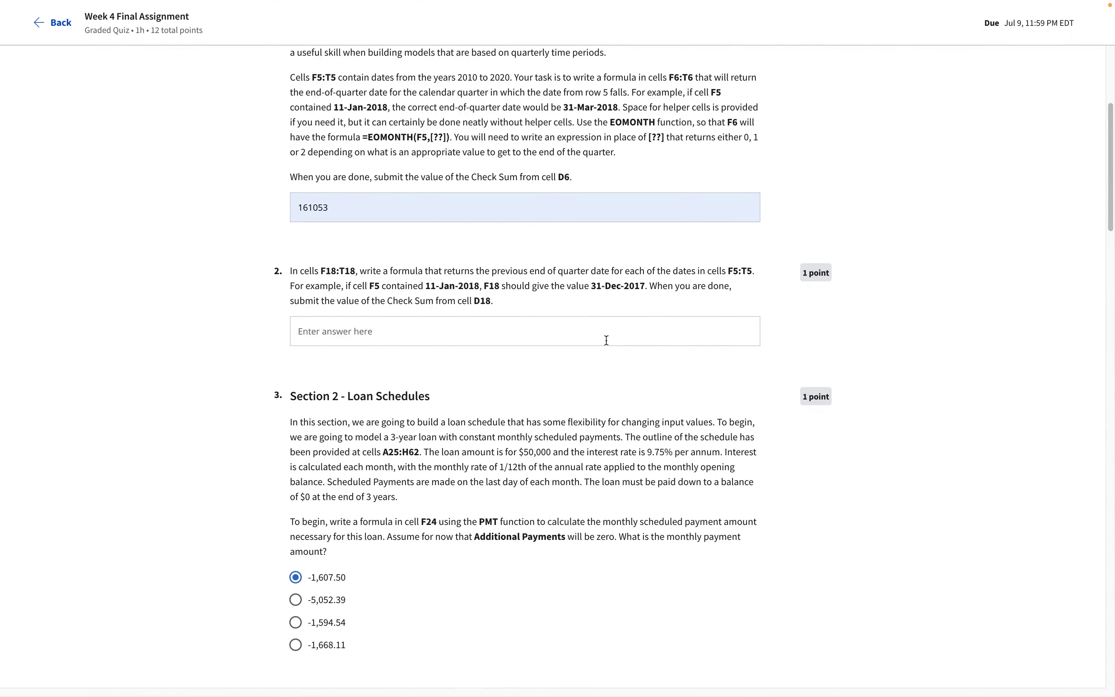
- Answer question 2 with 160876 and read question 3's description
click(334, 325)
click(373, 365)
scroll(224, 365, down, 5)
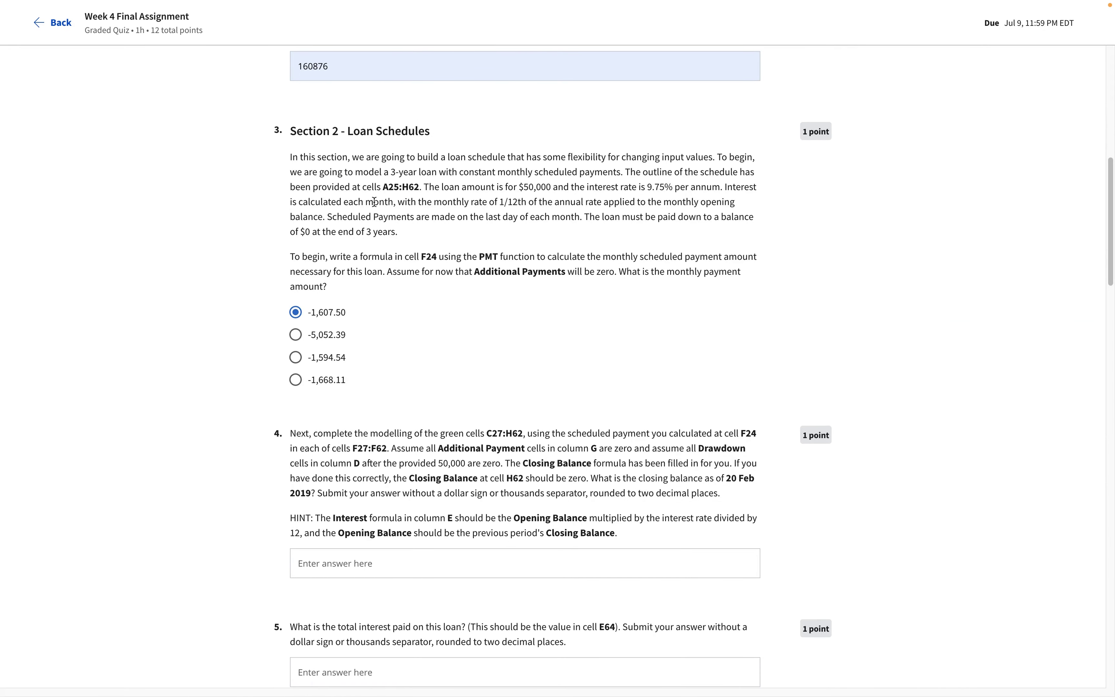
drag(456, 158, 601, 158)
- Locate the blank Payment amount cell F24 in the Excel loan schedule
key(super+Tab)
click(513, 375)
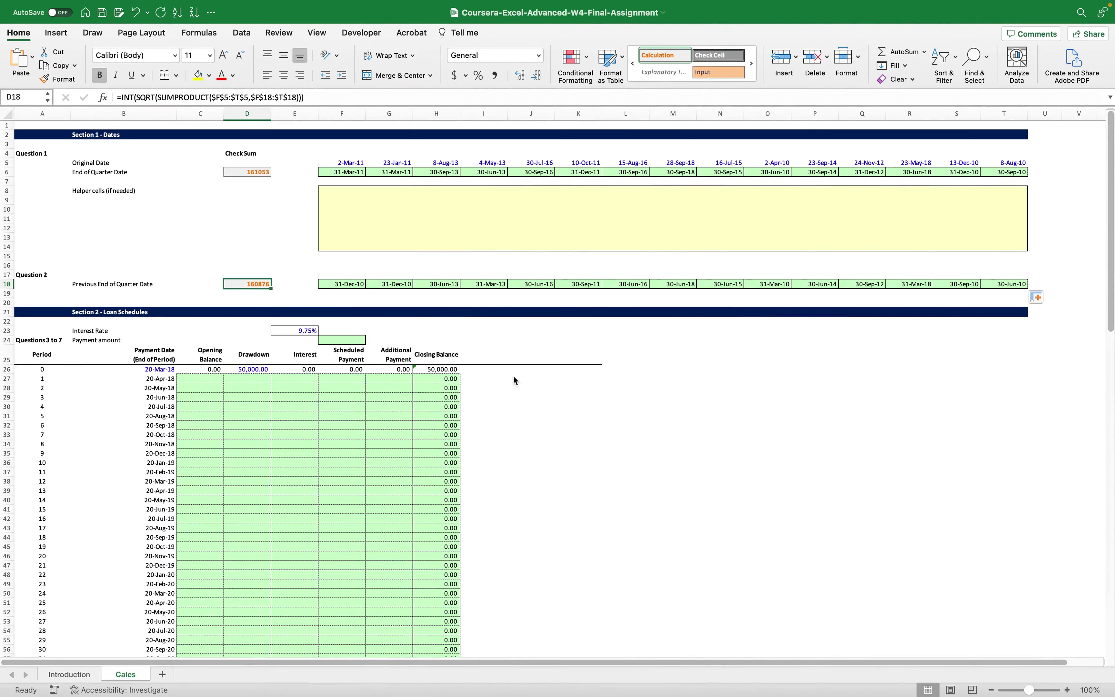
scroll(291, 351, down, 5)
click(343, 218)
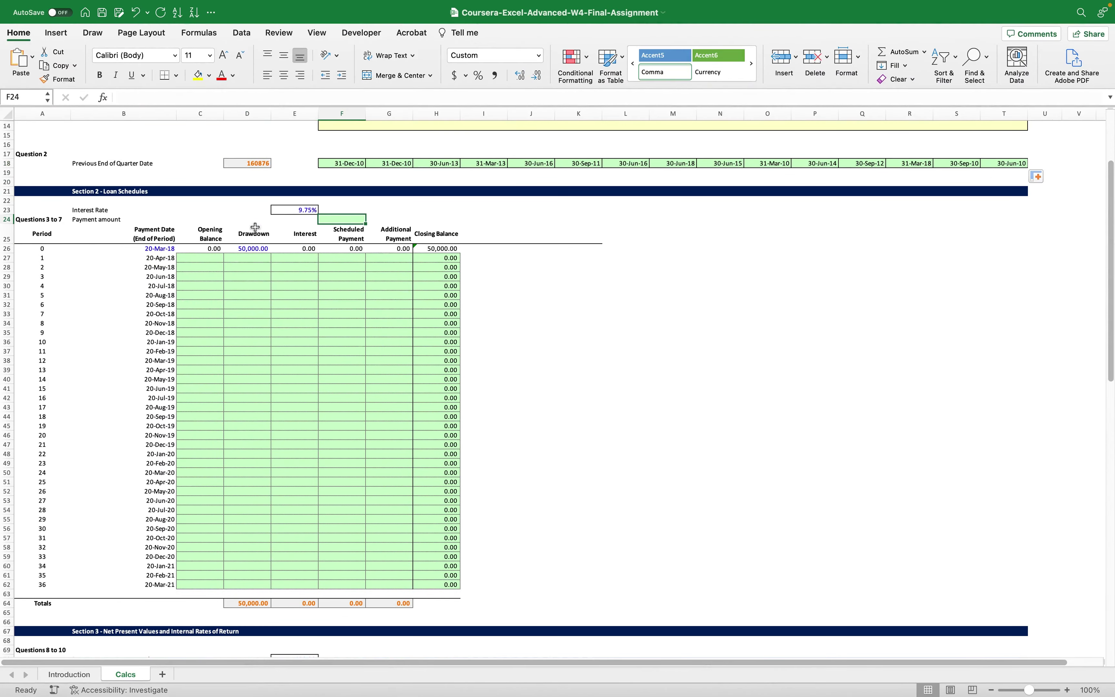
key(super+Tab)
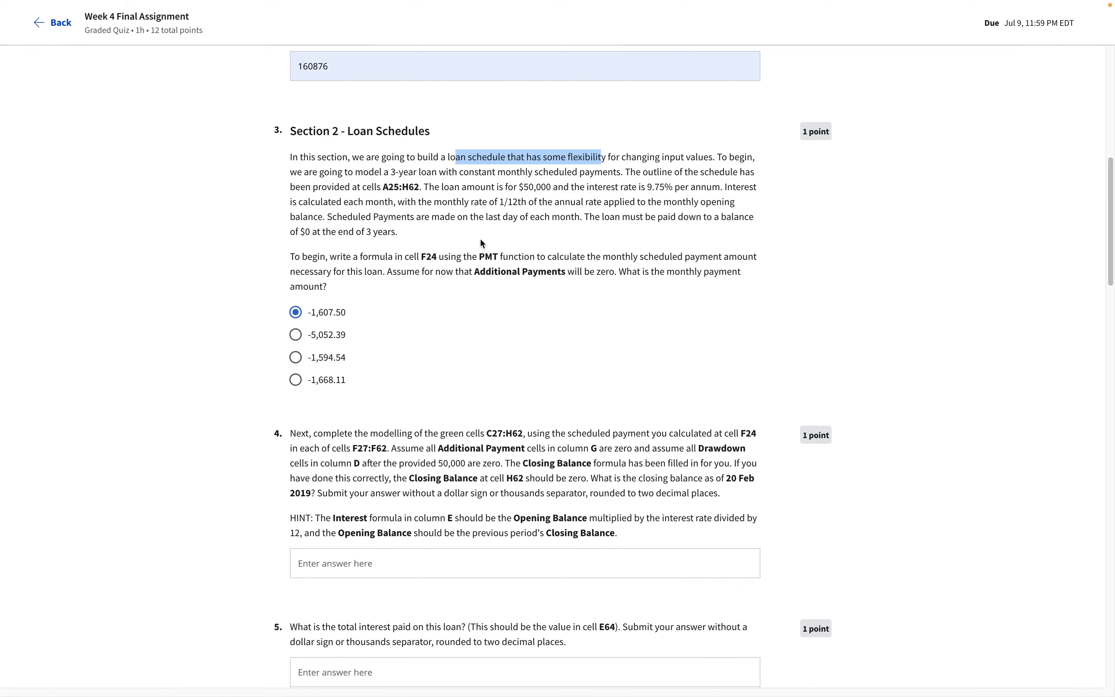
- Note question 3's details: 9.75% rate, 1/12th monthly rate, PMT function, zero additional payments
click(465, 186)
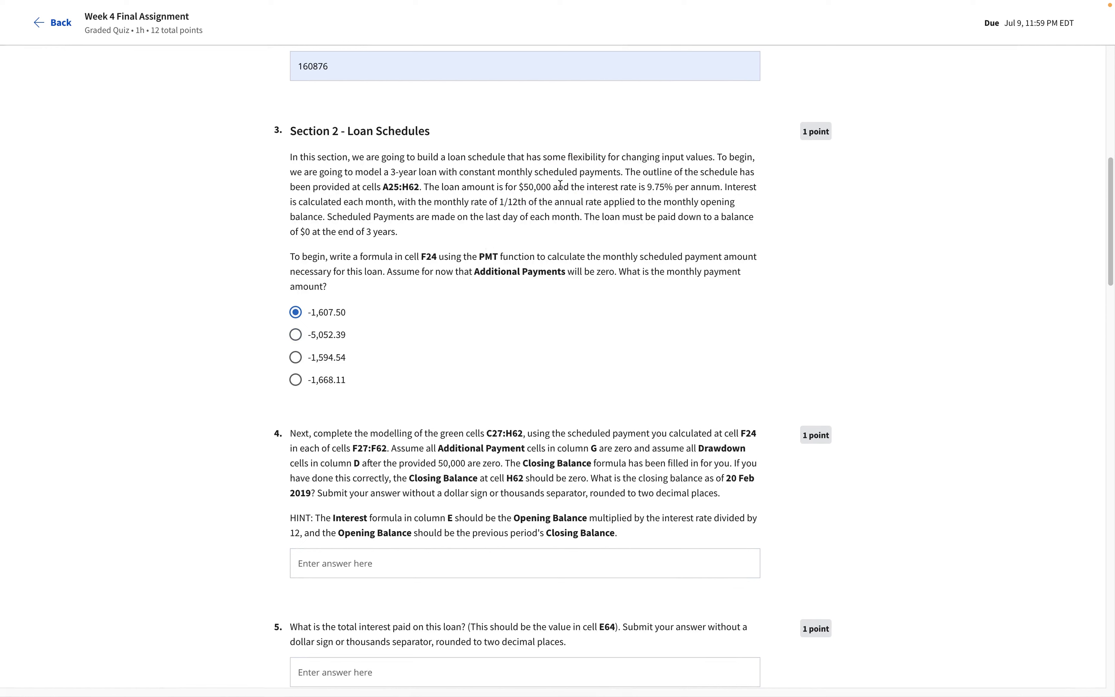
drag(618, 185, 674, 185)
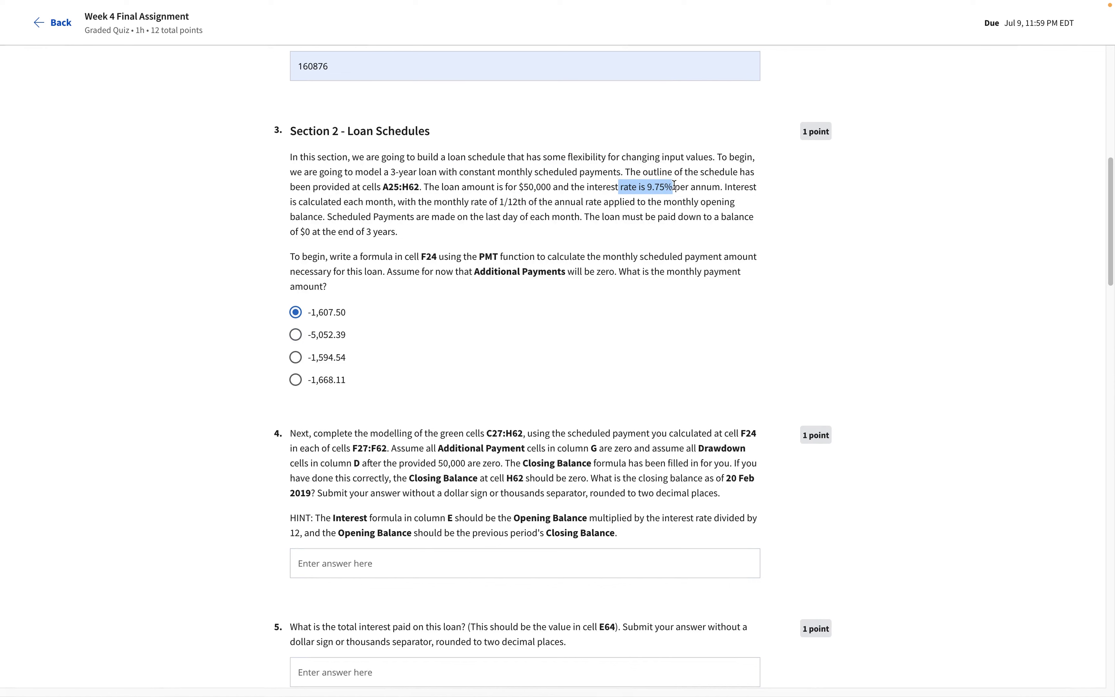
drag(434, 202, 584, 202)
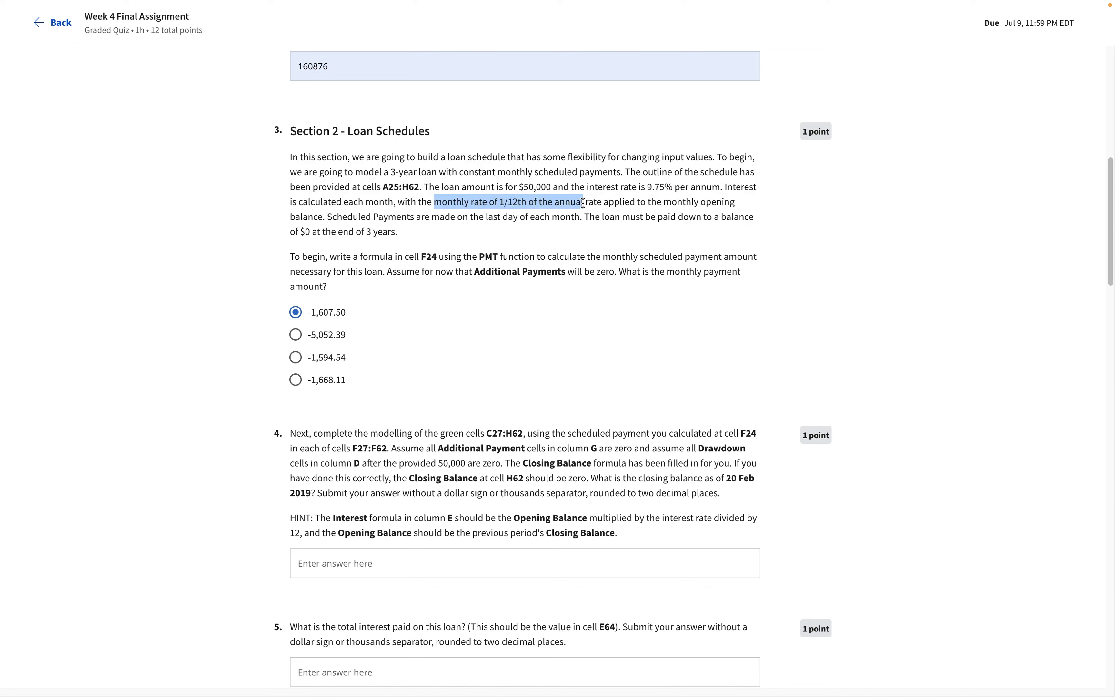
drag(471, 256, 534, 261)
click(535, 261)
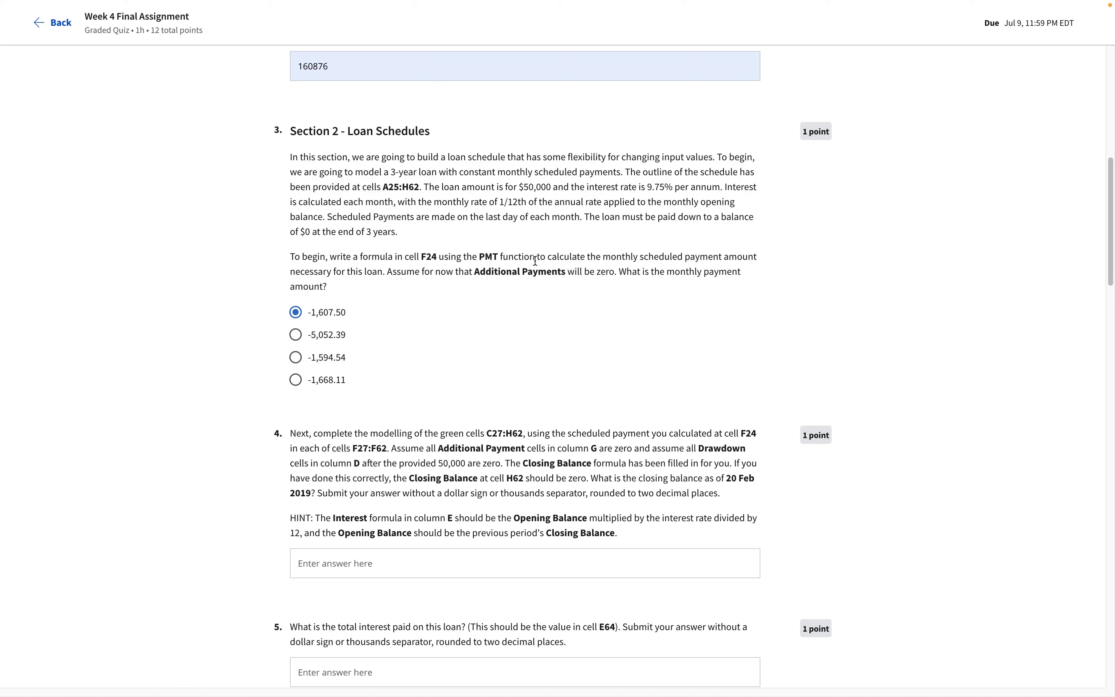
drag(446, 275, 612, 277)
click(612, 276)
key(super+Tab)
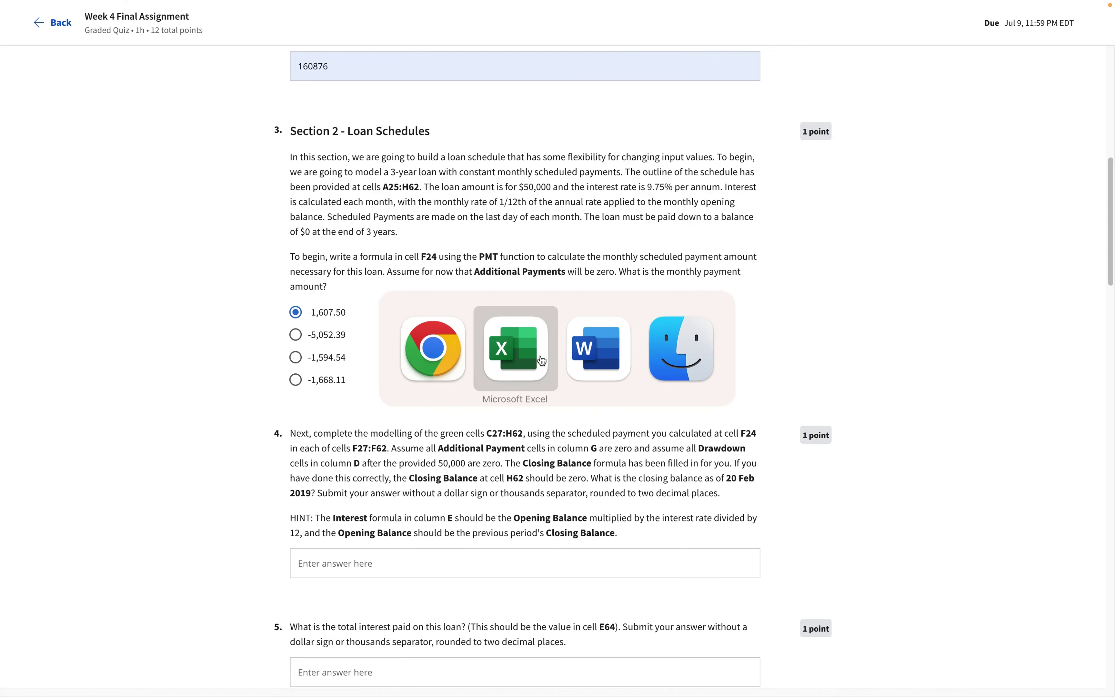
click(526, 362)
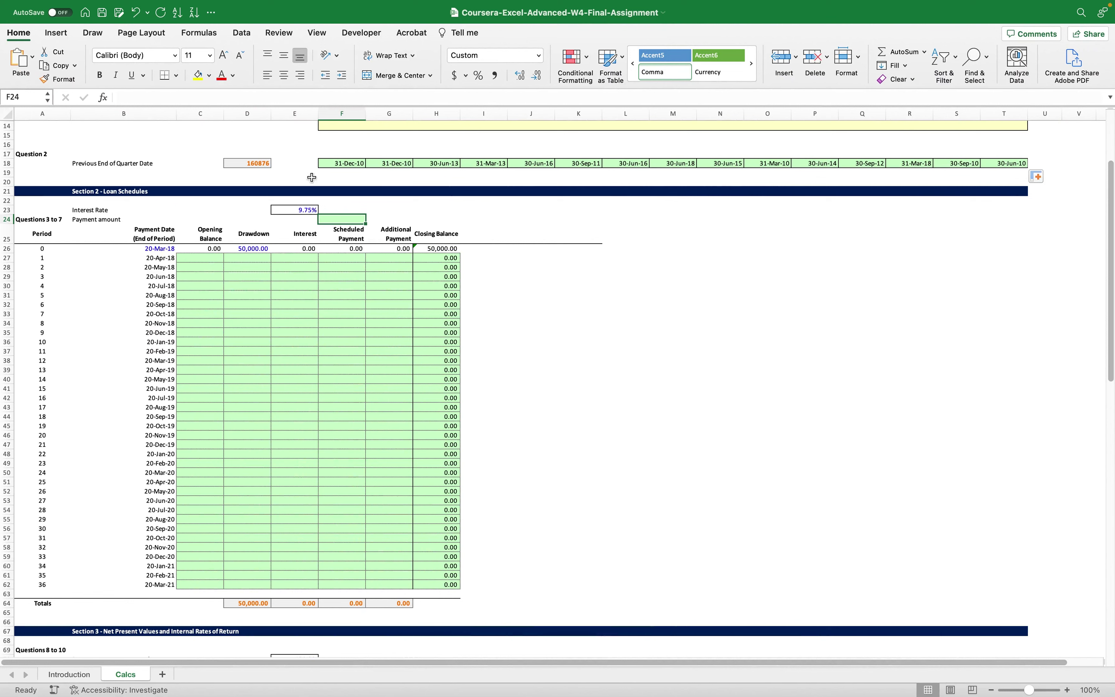
- Start a PMT formula in F24 using the absolute E23 rate divided by 12
click(229, 98)
text(=)
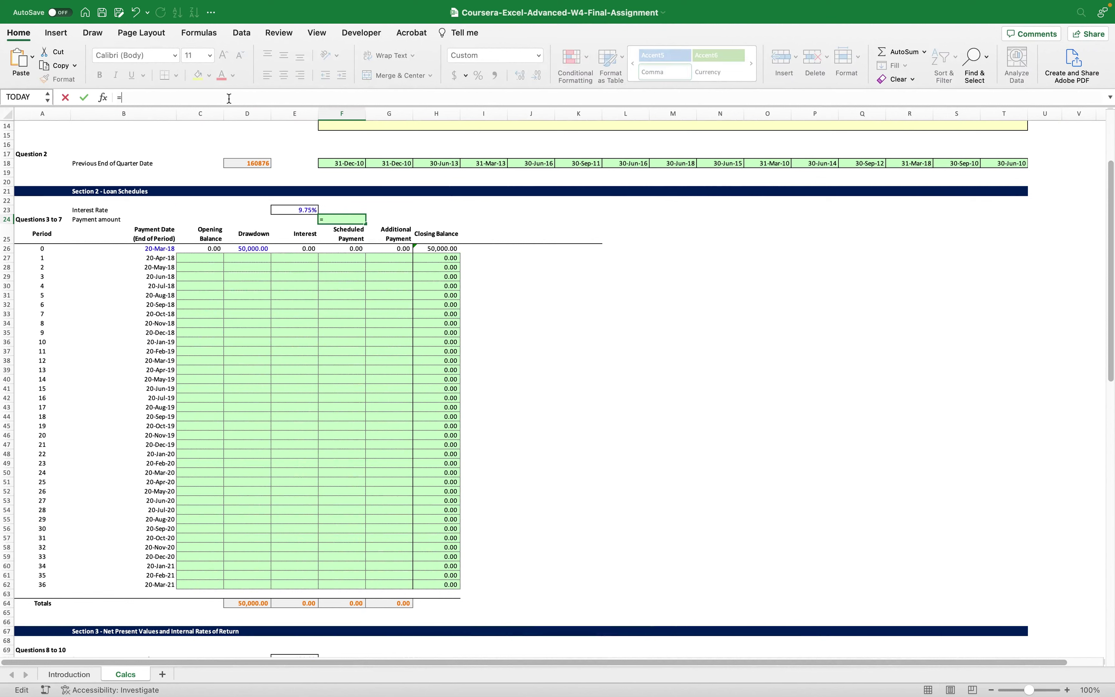
text(PMT()
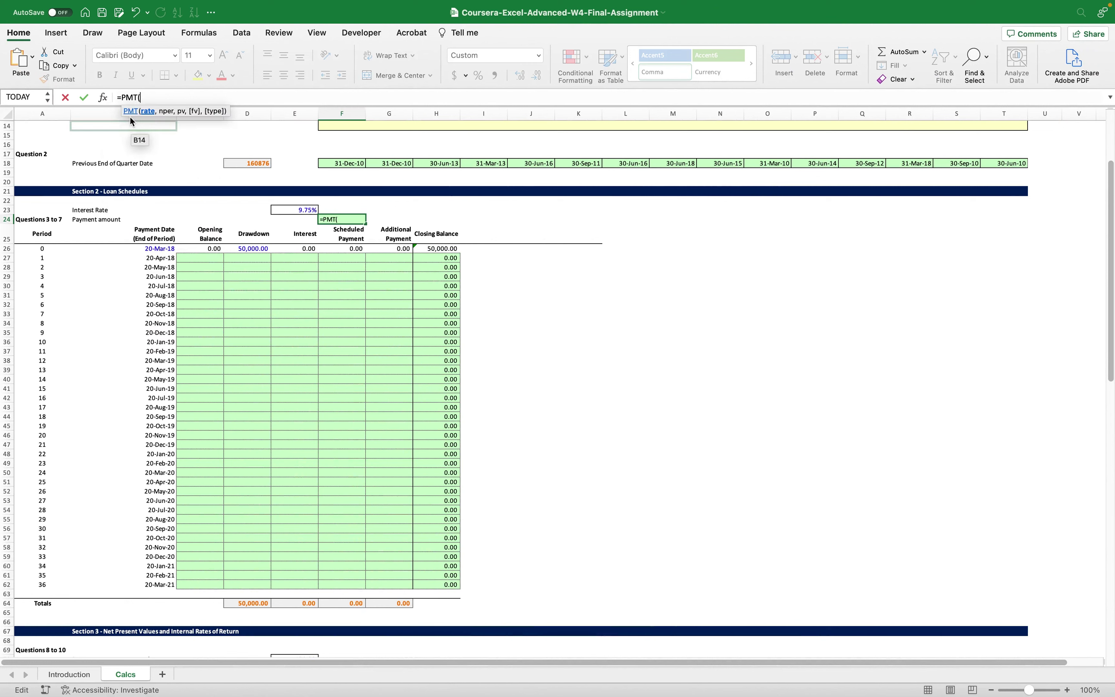
click(302, 210)
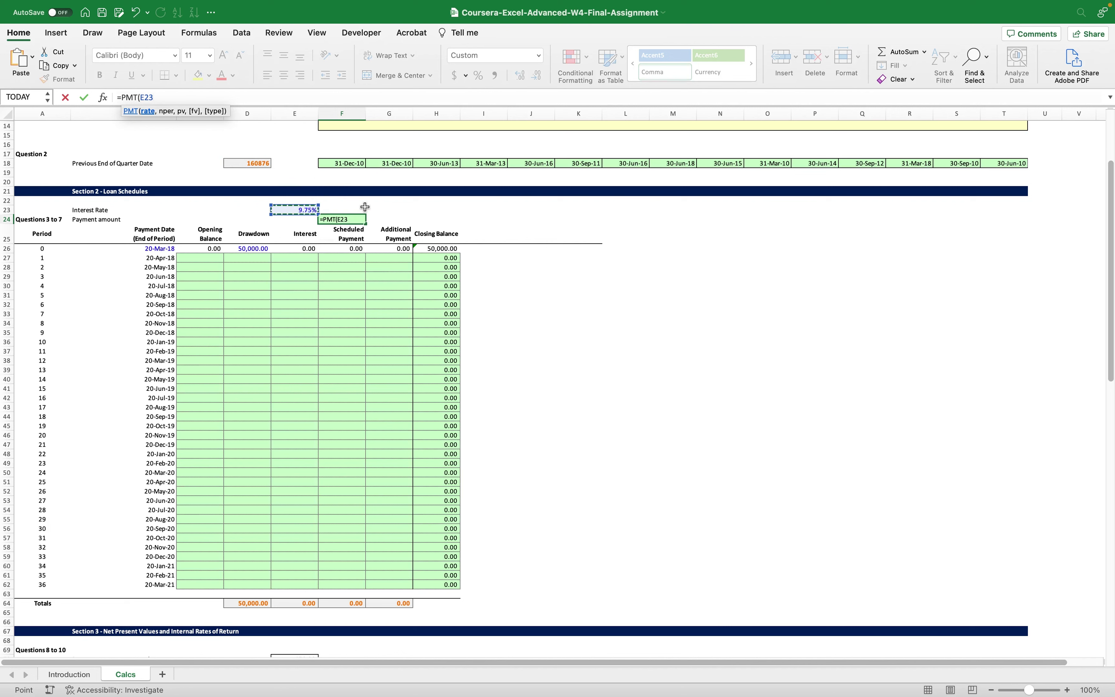
key(F4)
text(/12)
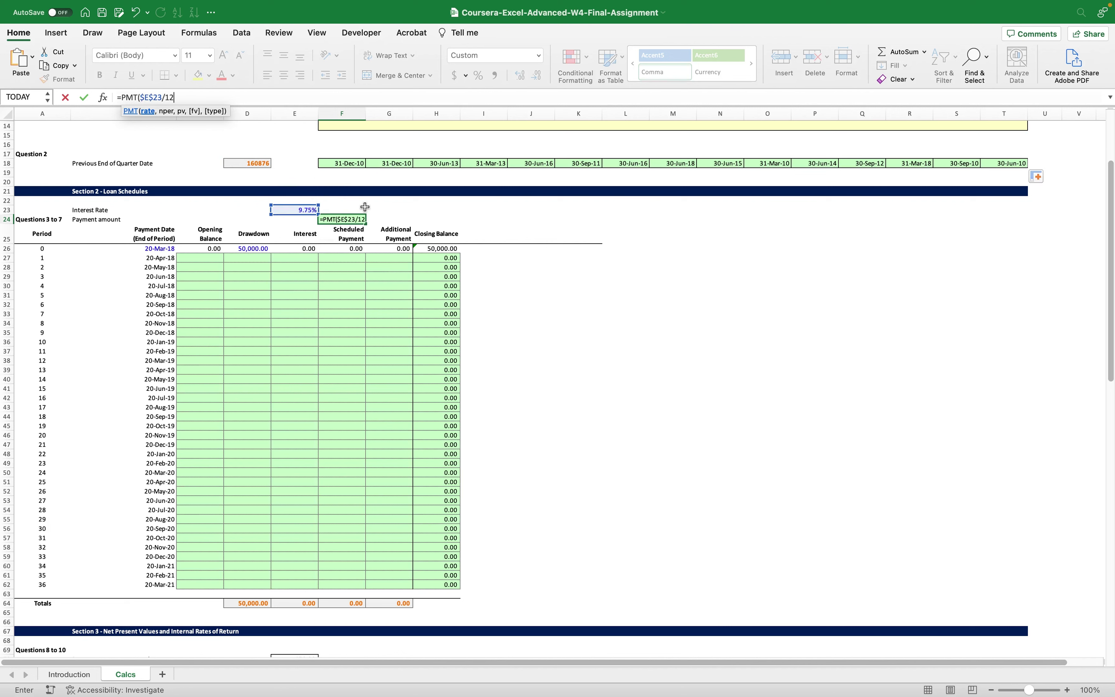
text())
key(Return)
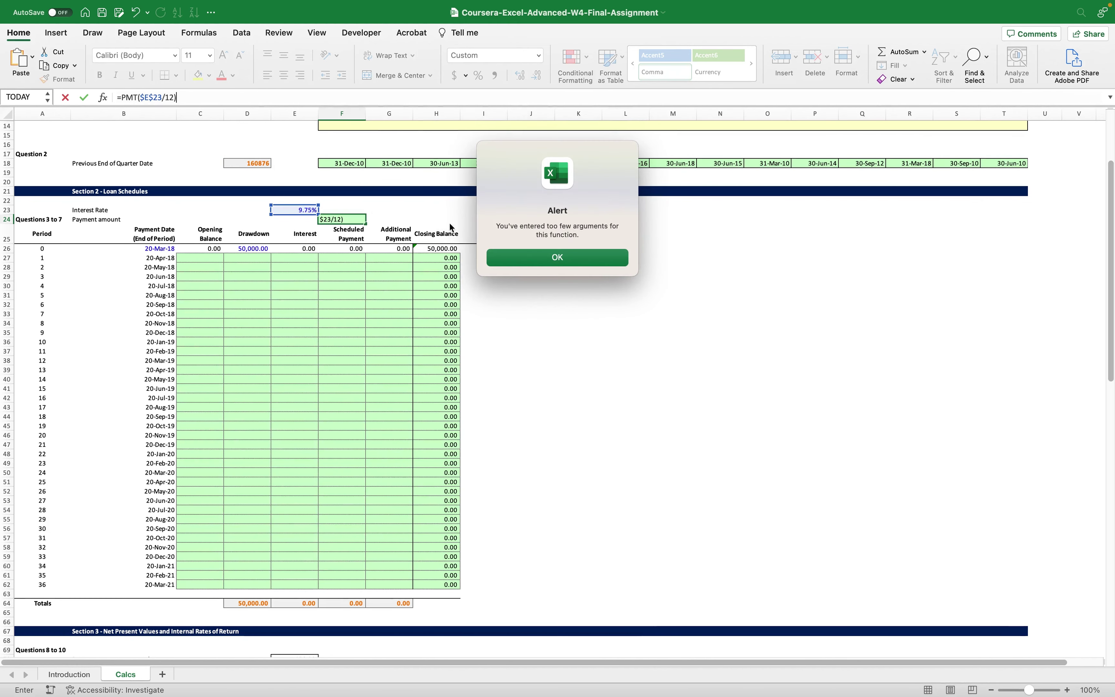
click(562, 257)
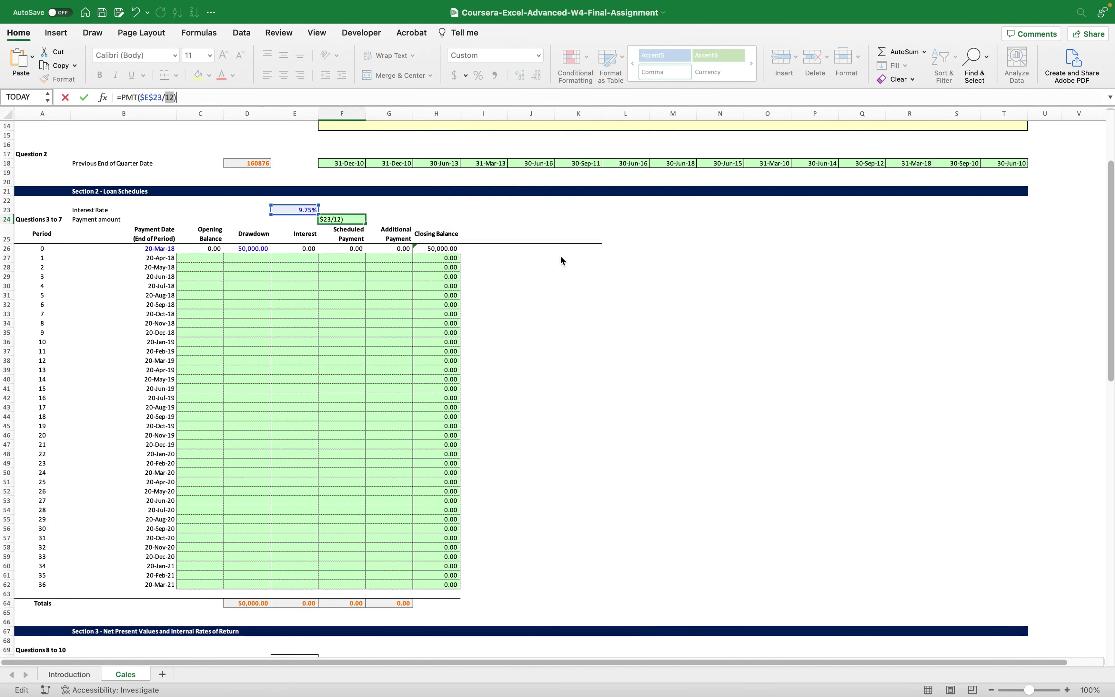
- Complete F24 as =PMT(($E$23/12),$A$62,50000), returning -1,607.50
click(140, 98)
text(()
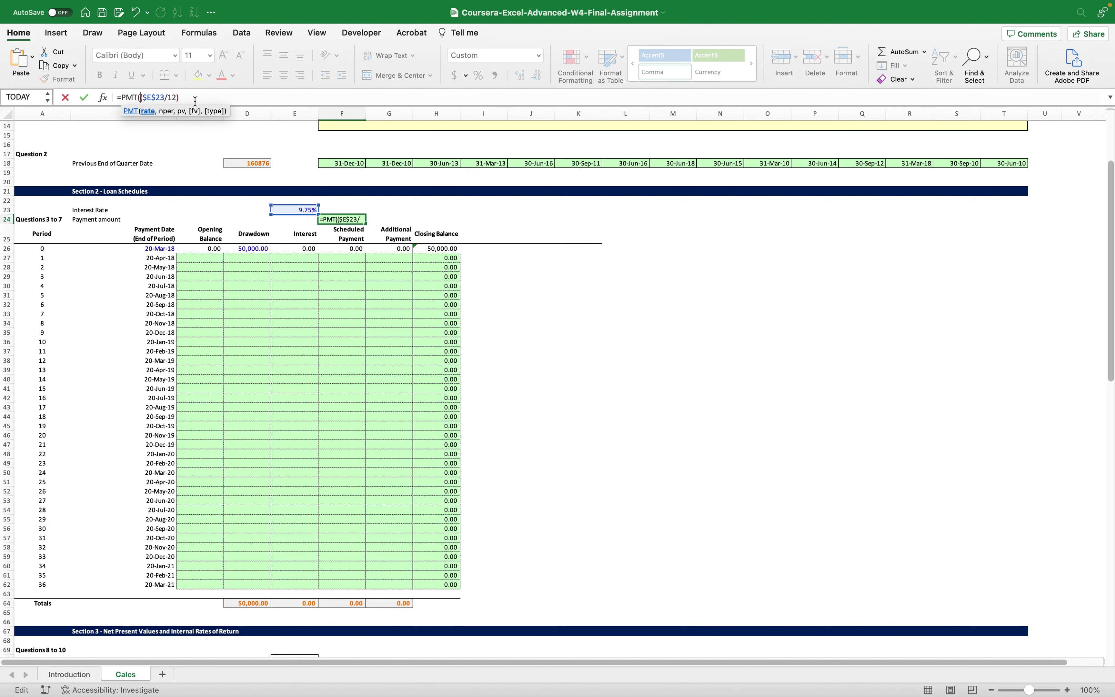
click(190, 97)
text(,)
click(42, 585)
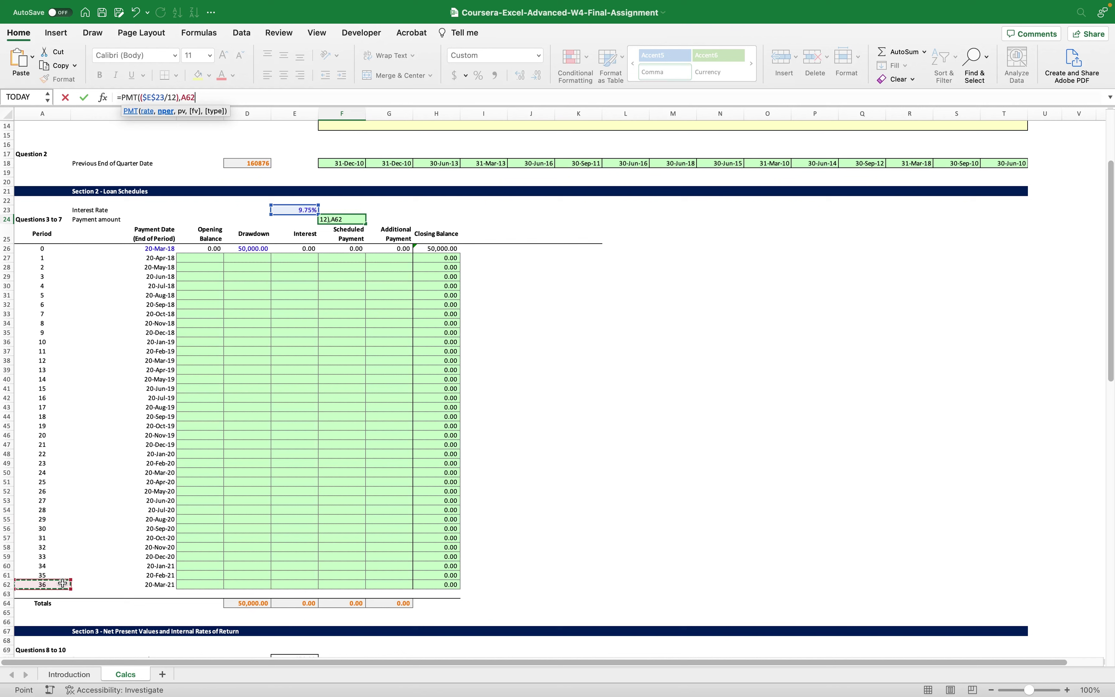
key(F4)
text(,50)
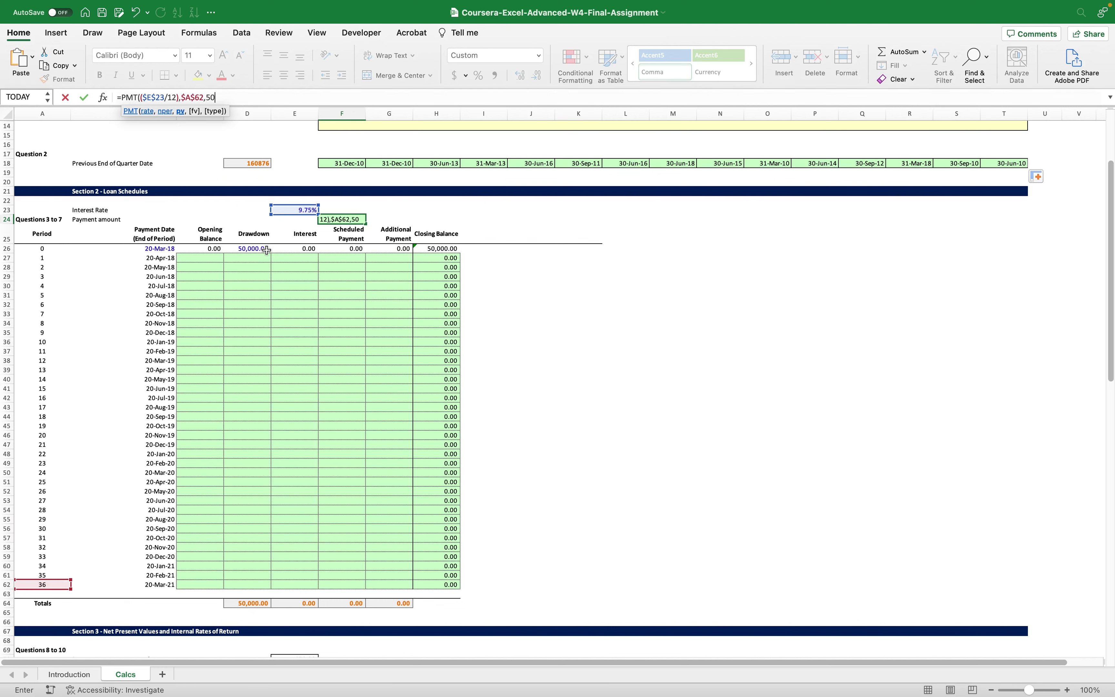
text(00))
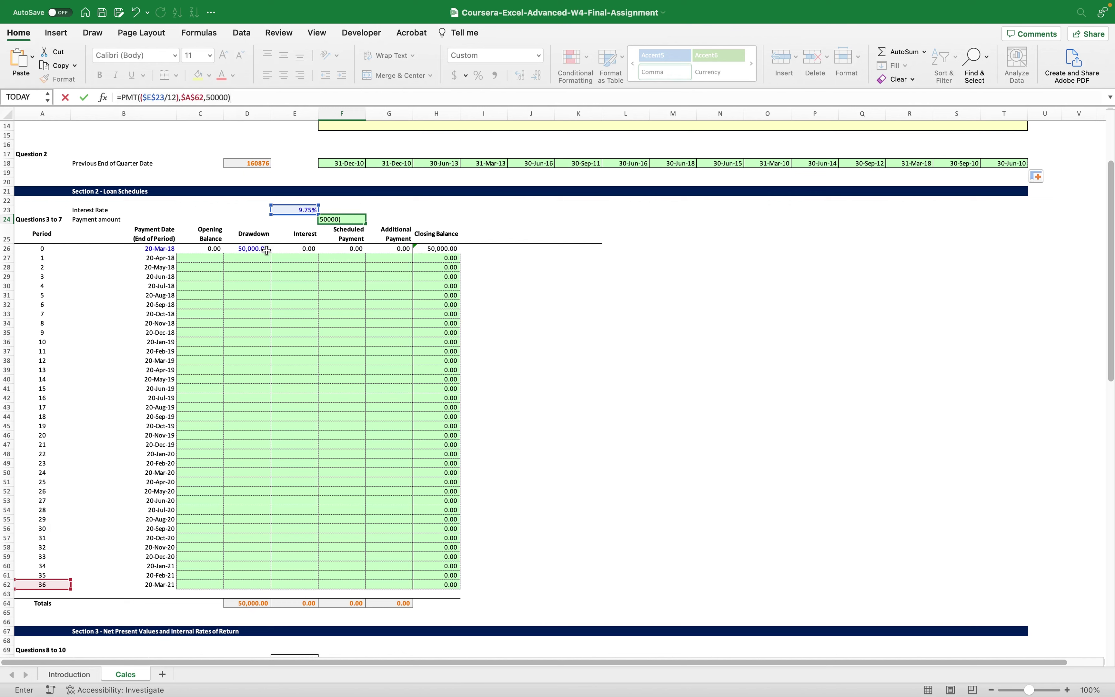
key(Return)
key(Up)
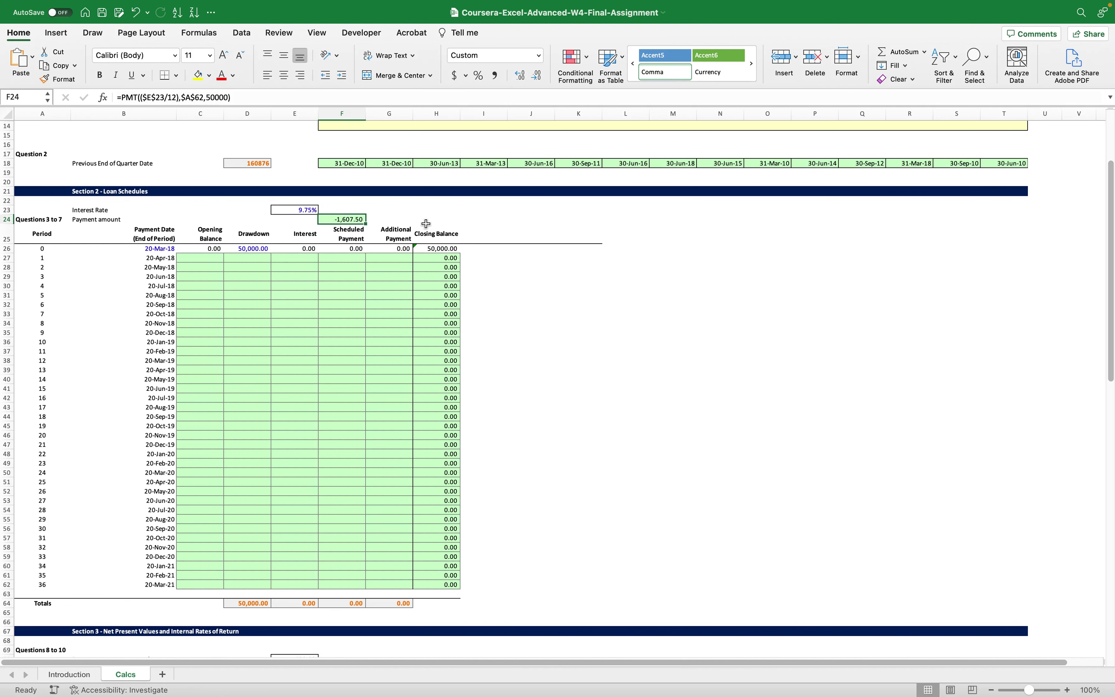
key(super+Tab)
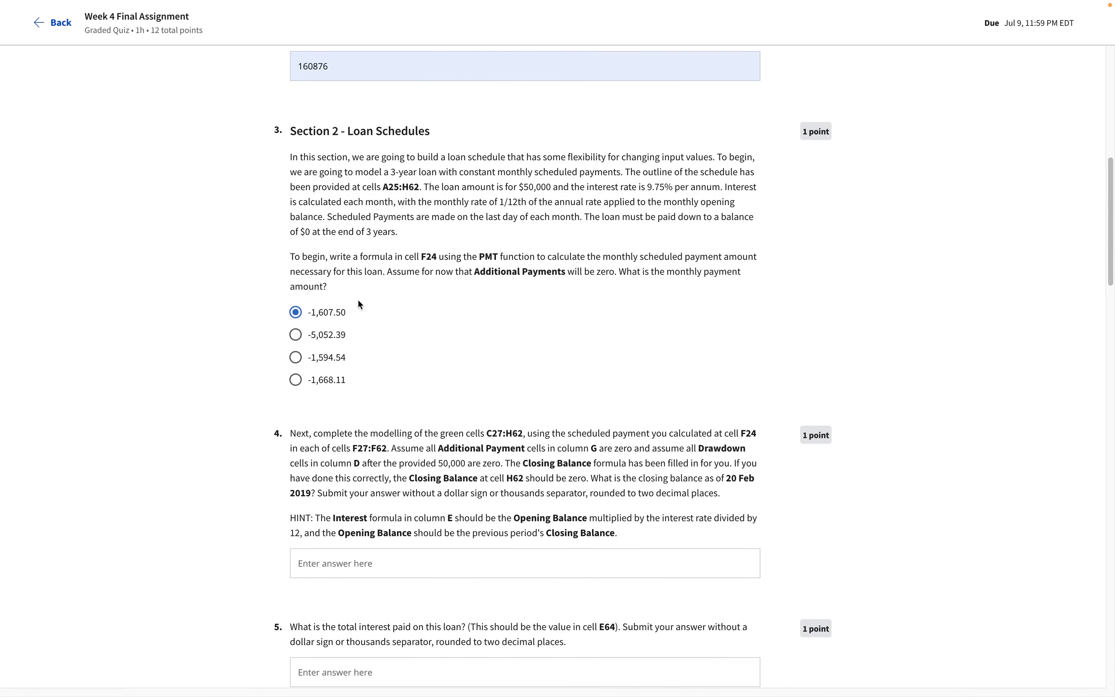
- Read question 4's modelling instructions for the loan schedule
scroll(236, 312, down, 5)
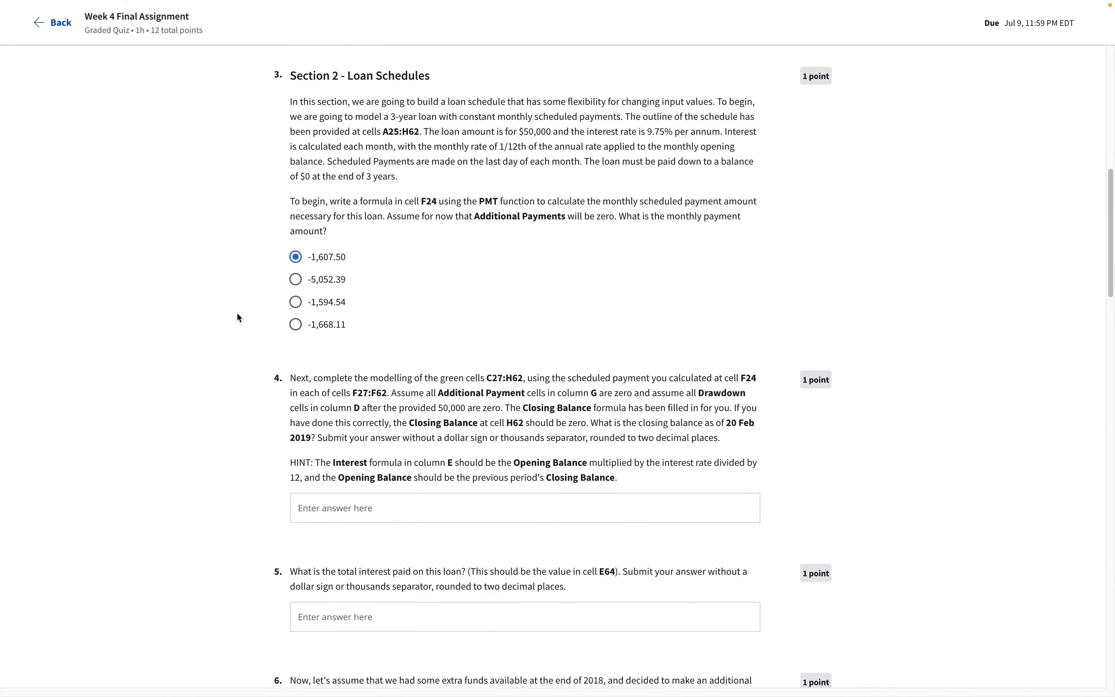
click(361, 309)
click(227, 307)
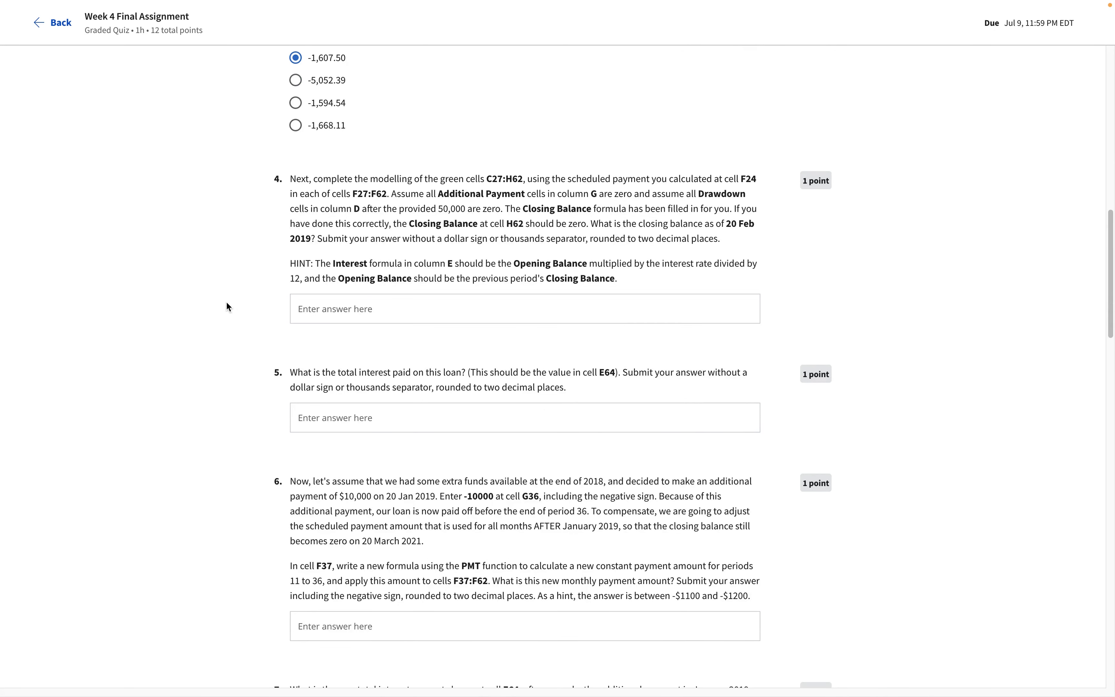
drag(386, 183, 503, 195)
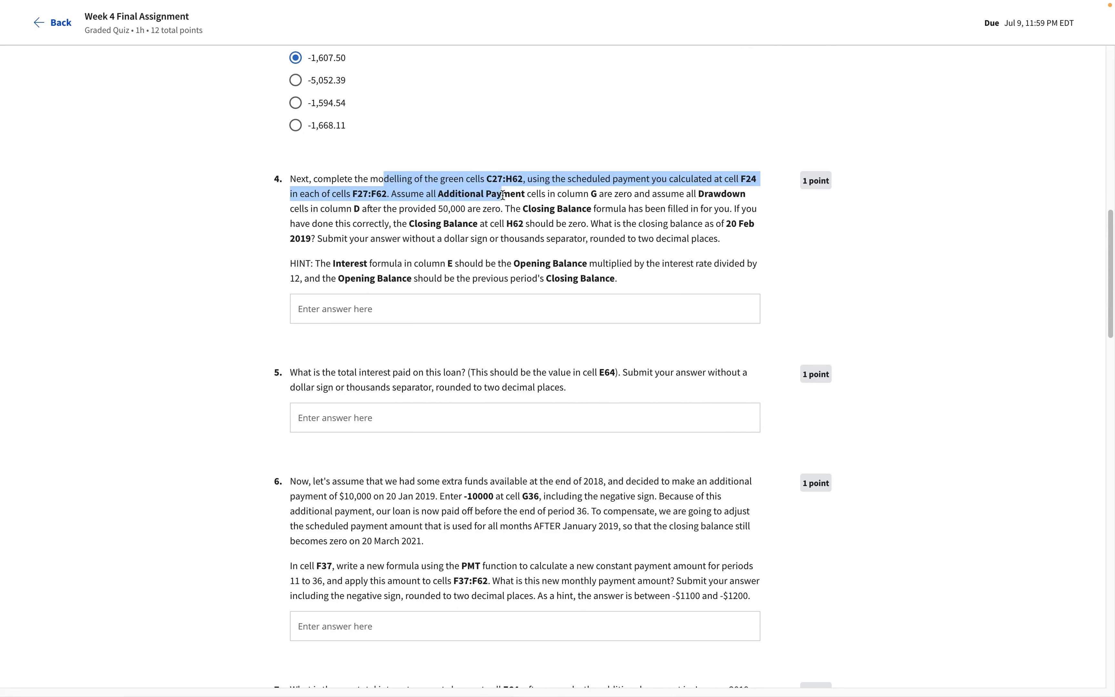
click(437, 195)
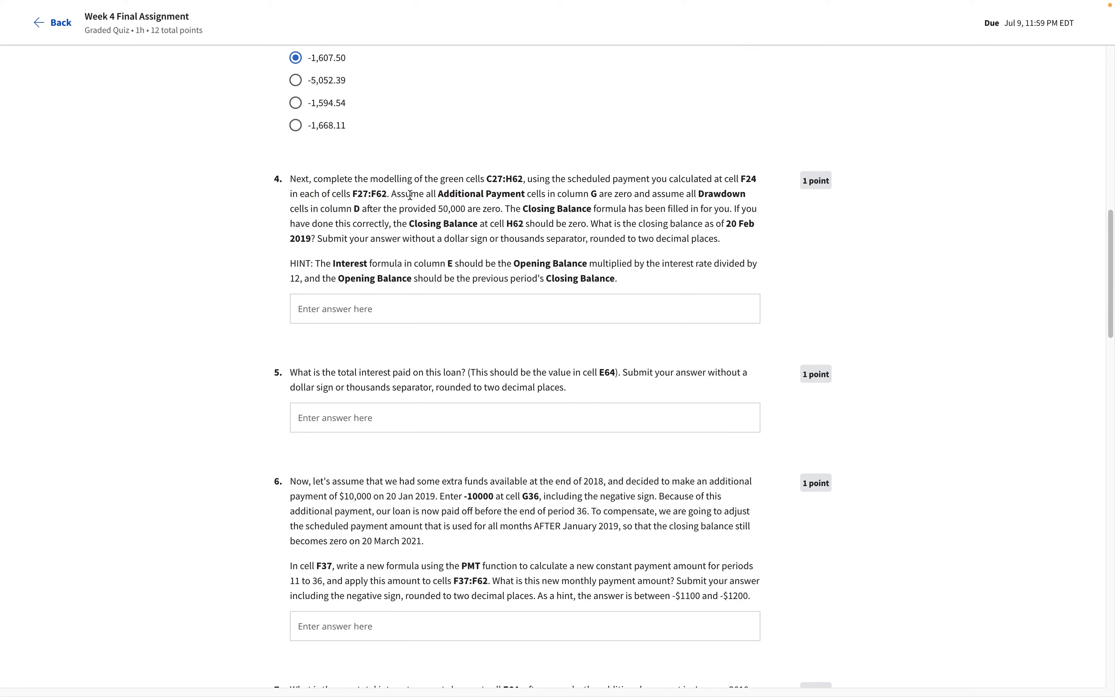
drag(393, 194, 499, 212)
click(499, 212)
- Read question 4's hint about the Interest and Opening Balance formulas
drag(337, 266, 582, 265)
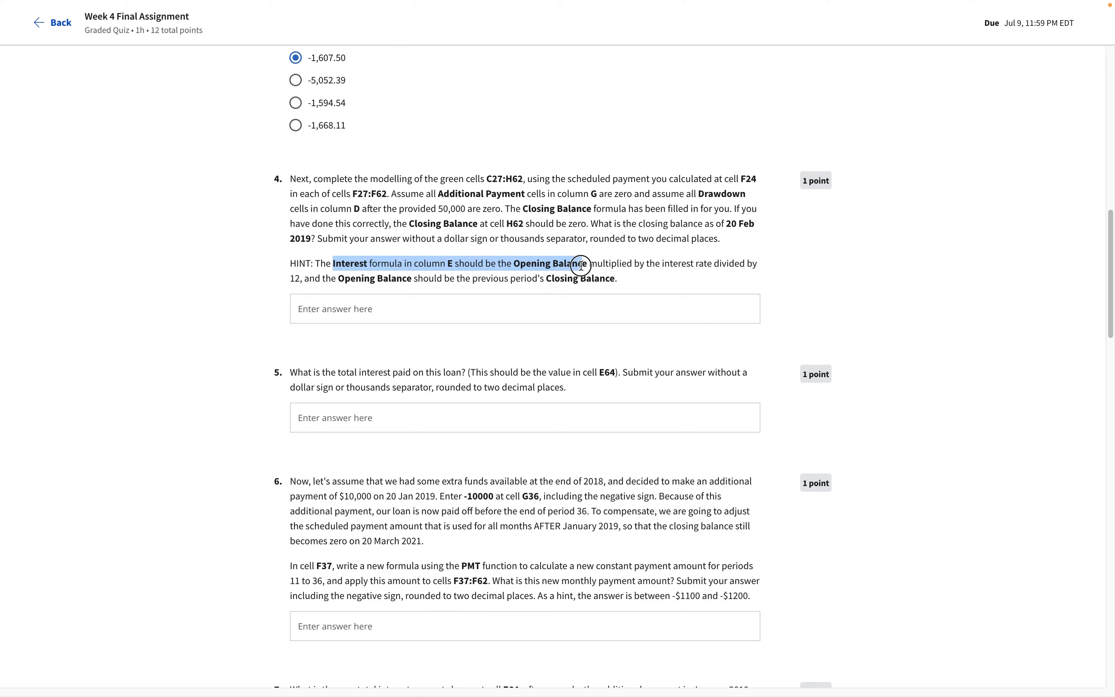
drag(582, 264, 297, 279)
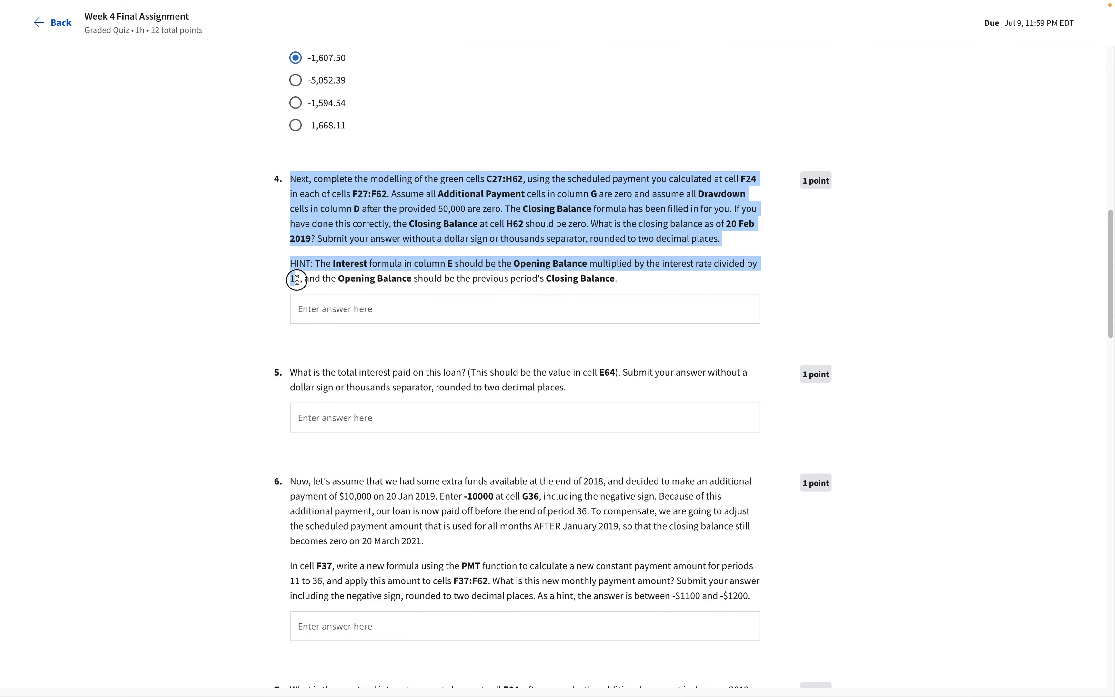
click(297, 280)
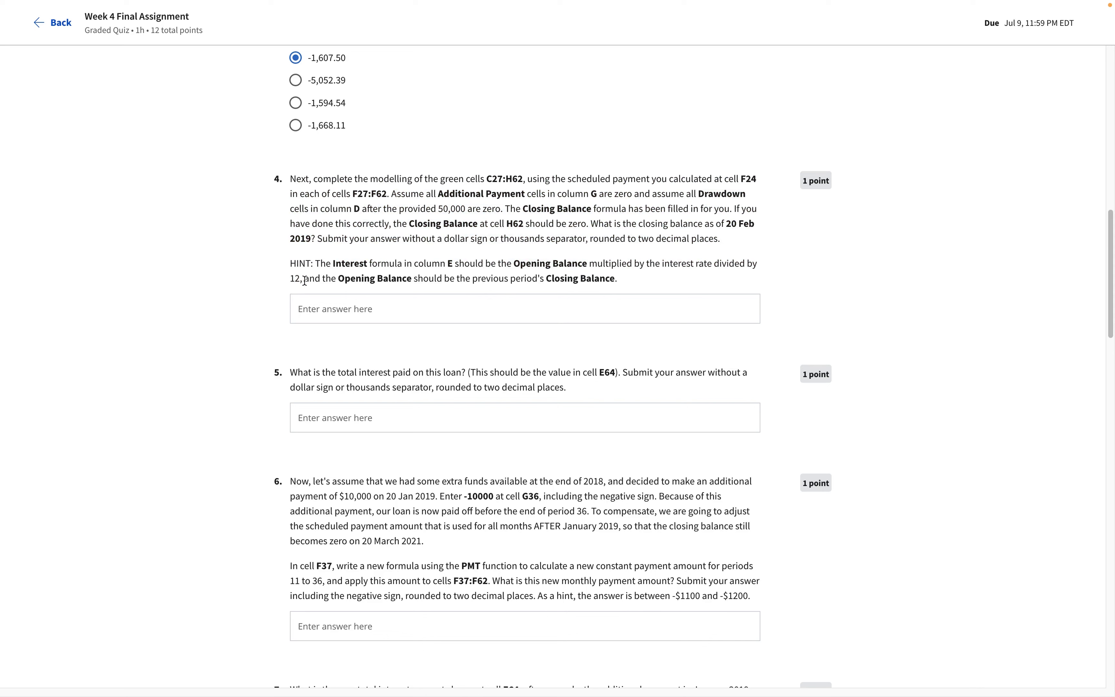
key(super+Tab)
key(super+shift+Tab)
key(super+Tab)
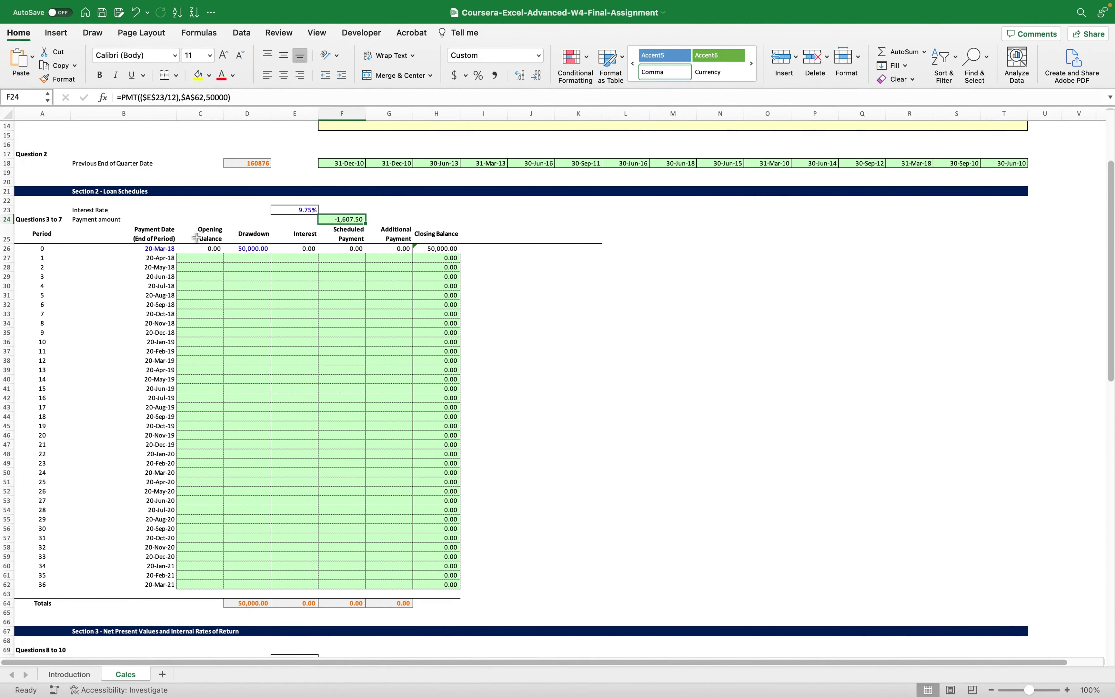
- Set opening balances C27:C62 to the prior closing balance with =H26 filled down
click(213, 258)
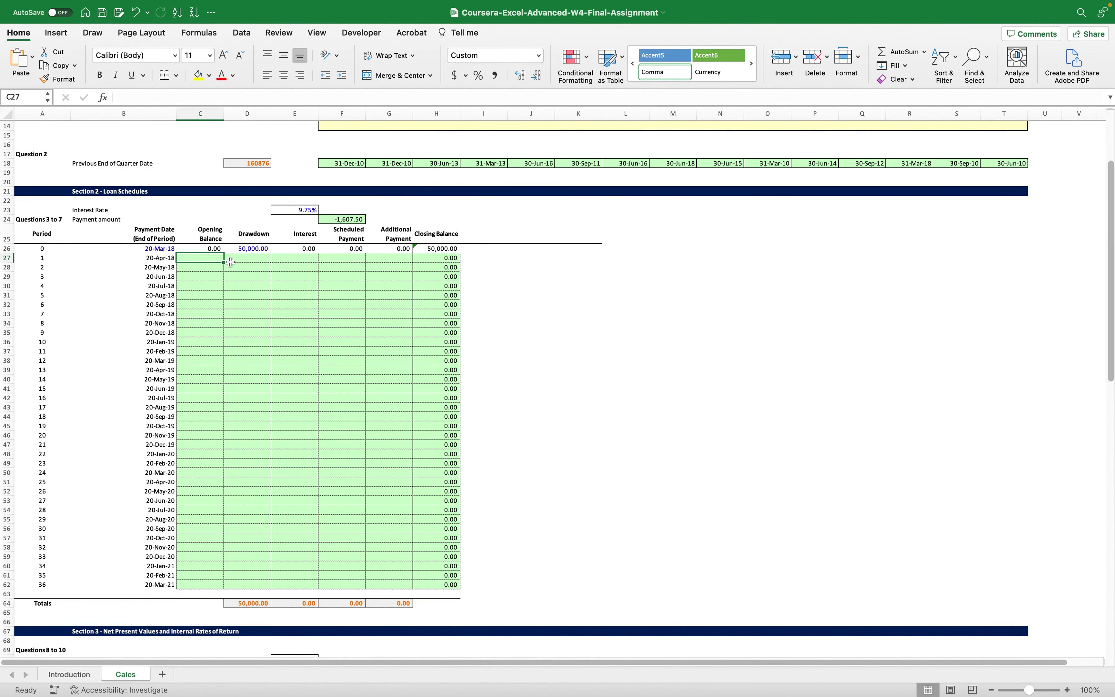
text(=)
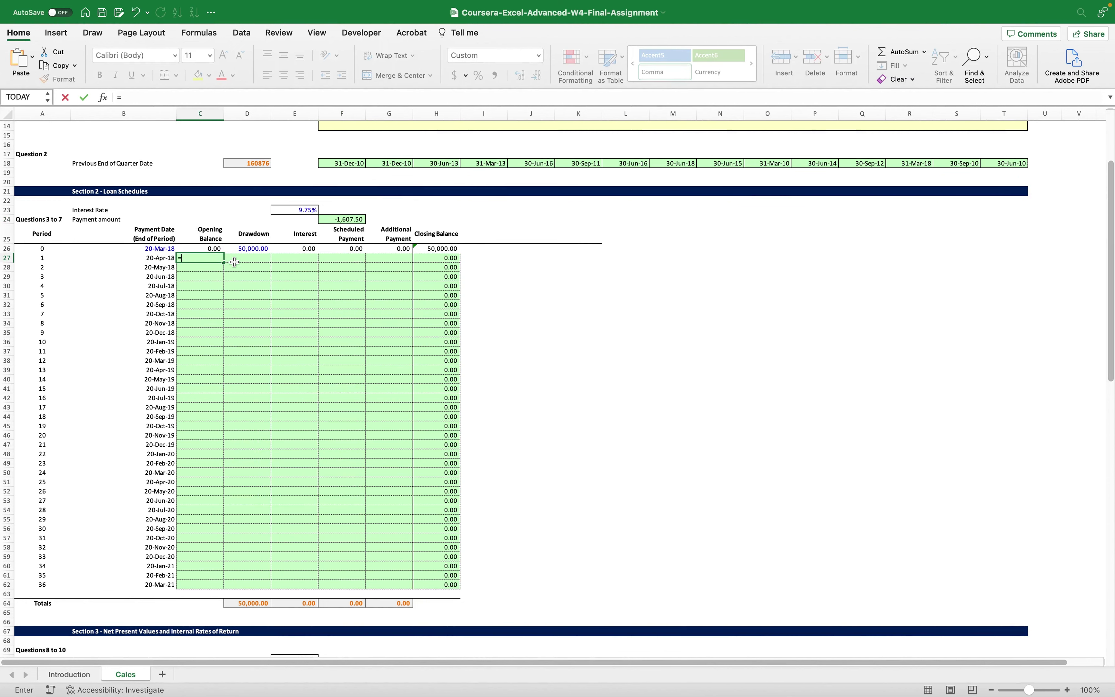
click(443, 249)
key(Return)
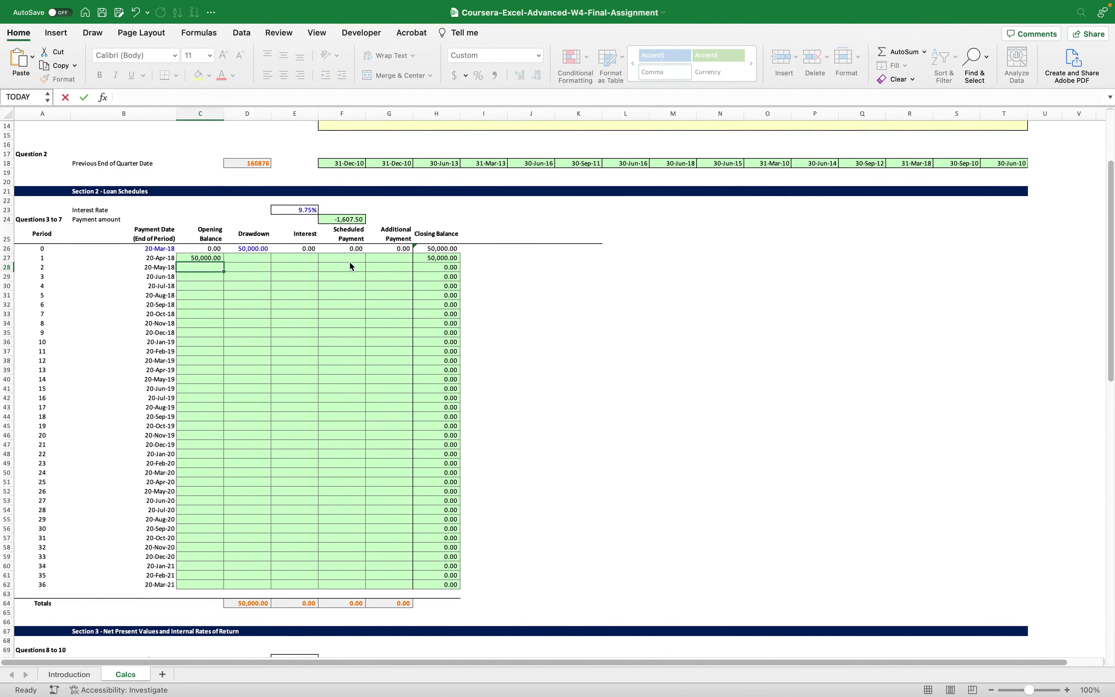
click(213, 259)
drag(225, 262, 220, 586)
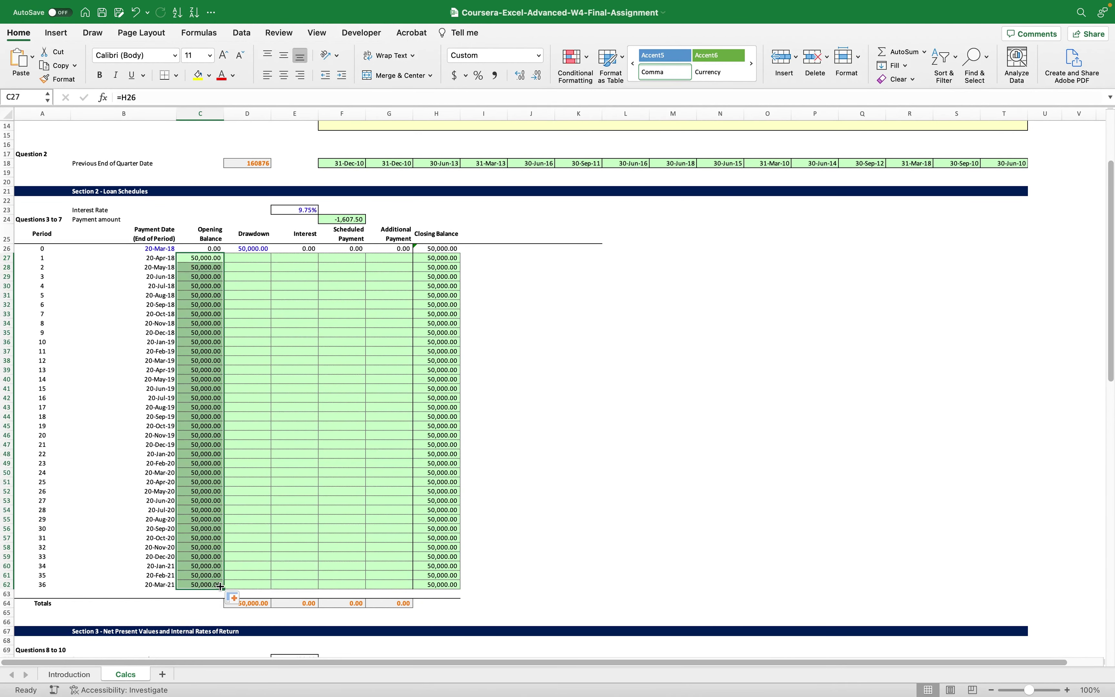
- Enter interest =C27*($E$23/12) in E27 and fill it down to E62
click(306, 260)
text(=)
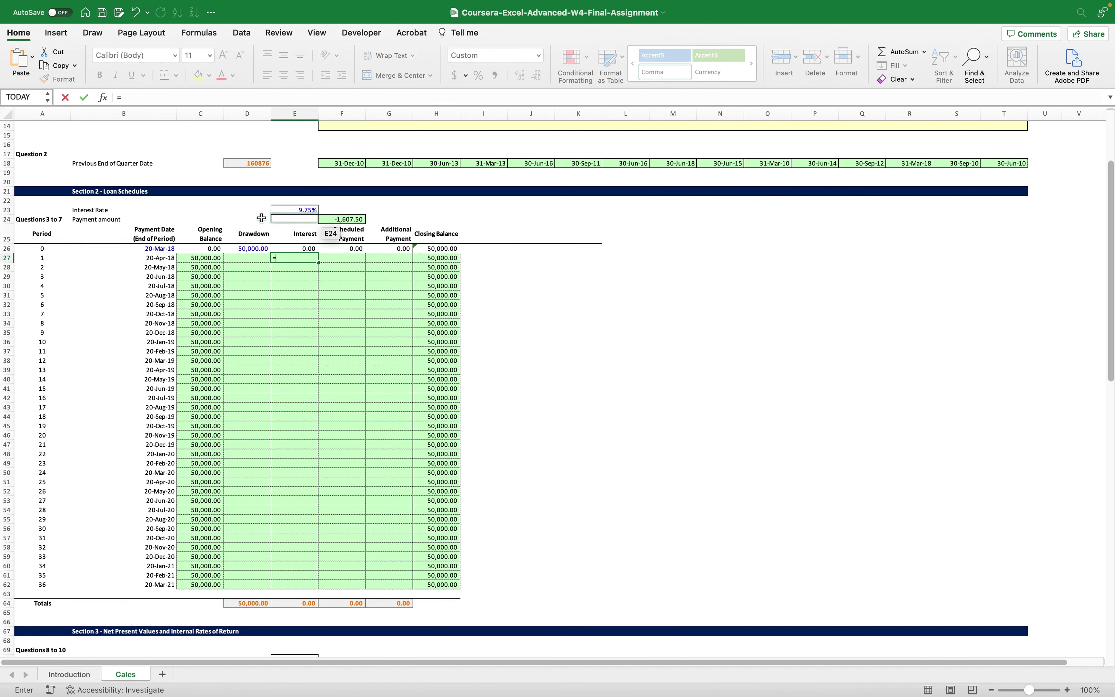
click(207, 258)
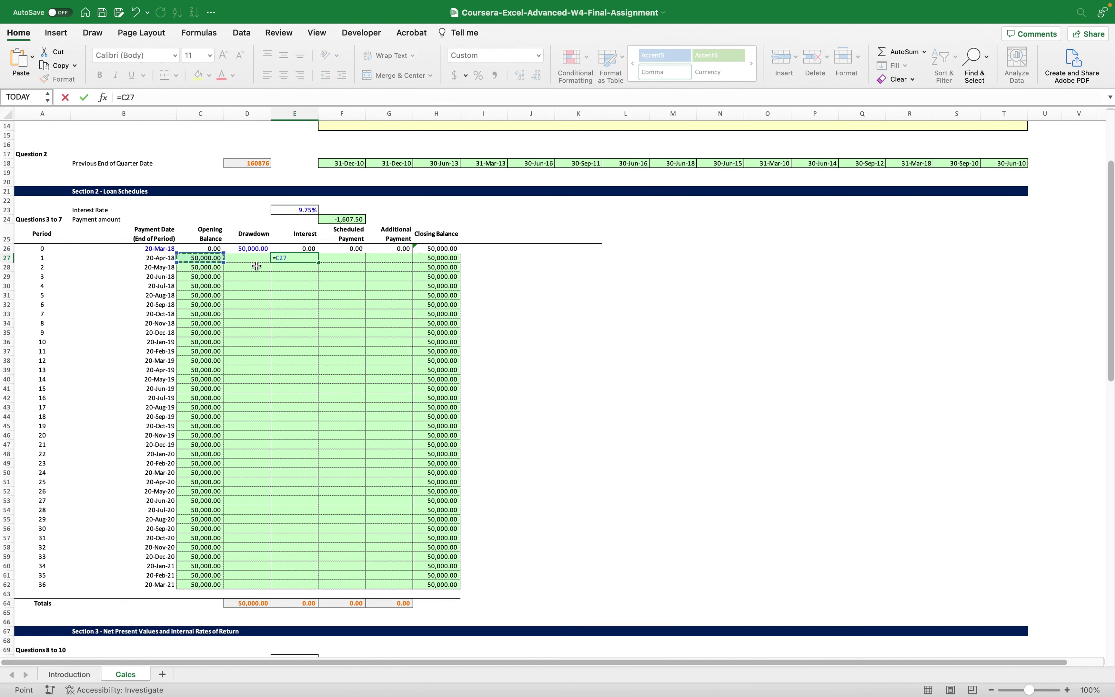
text(*()
click(306, 210)
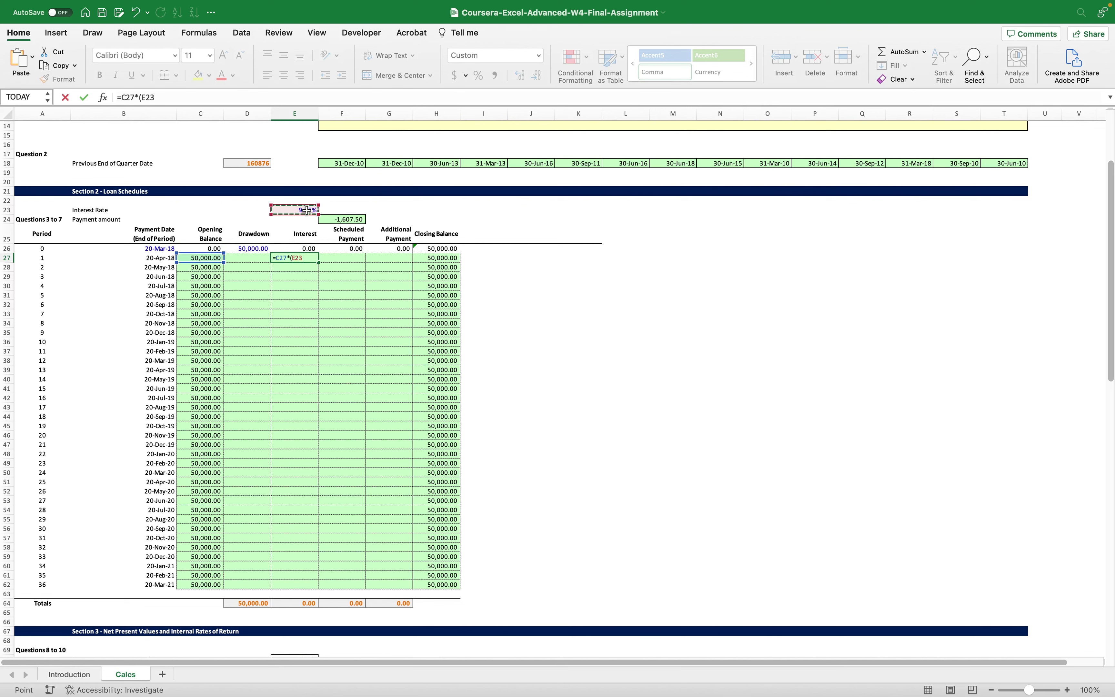
key(F4)
text(/12)
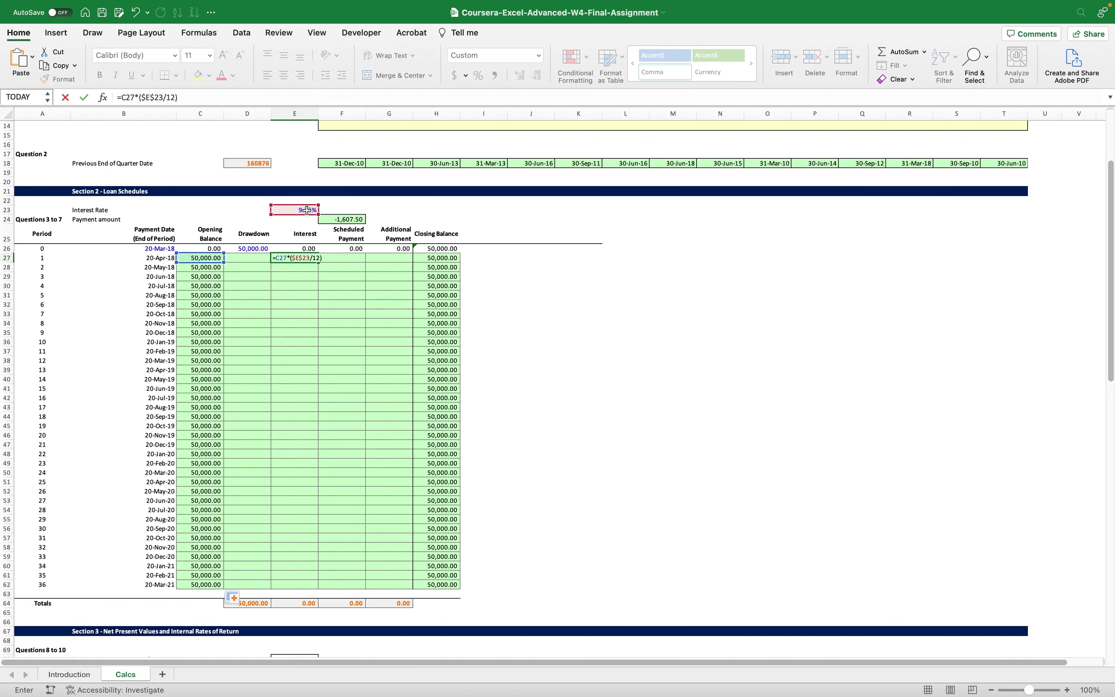
key(ctrl+Return)
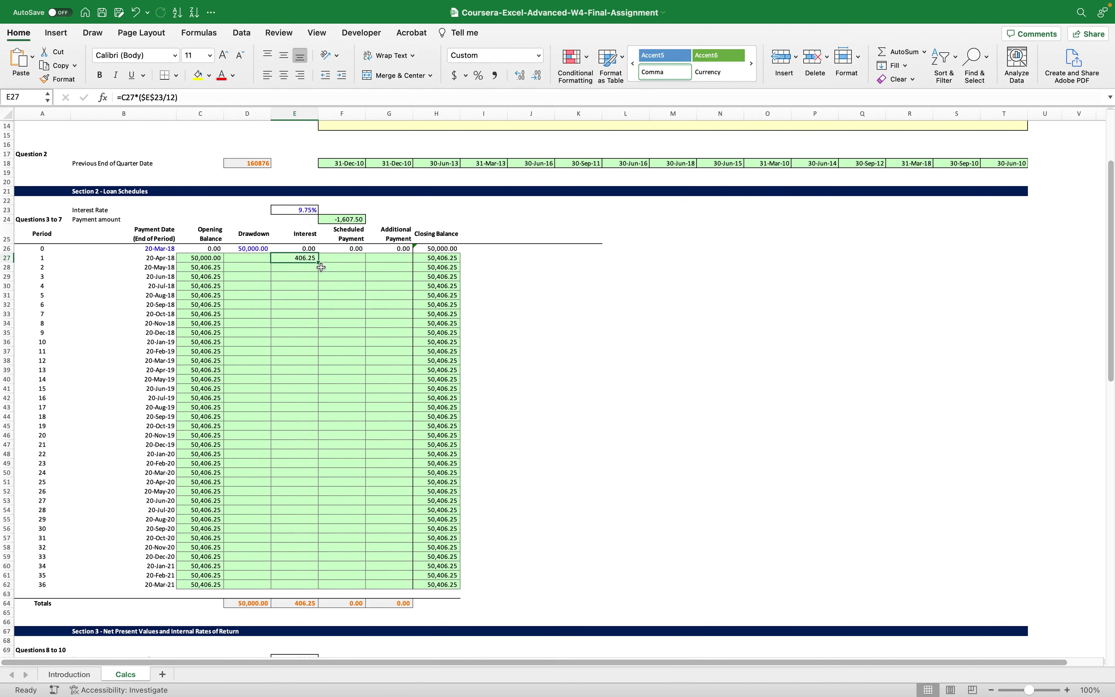
drag(319, 263, 312, 590)
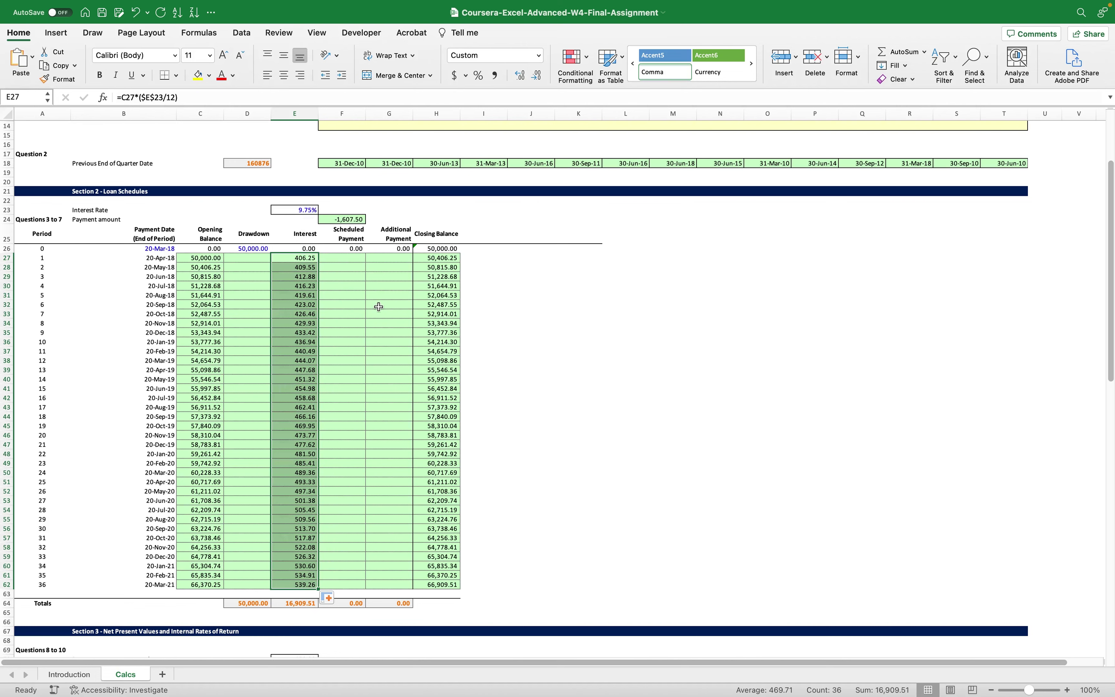
click(340, 259)
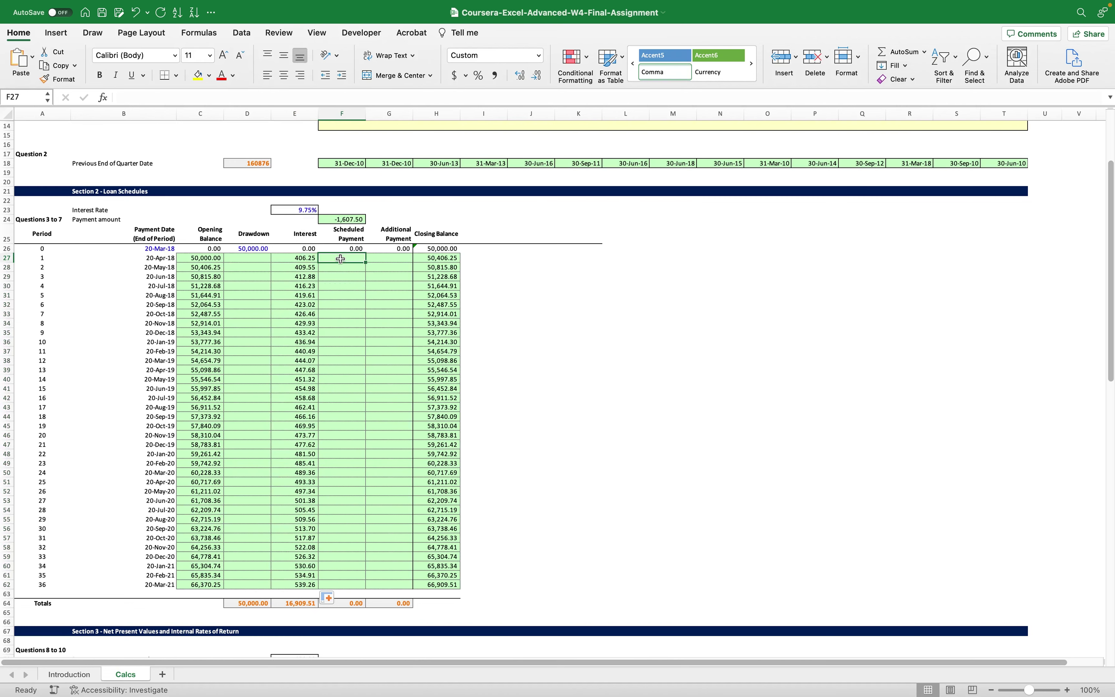
- Fill F27:F62 with =$F$24 and read the 20-Feb-19 closing balance in column H
text(=)
click(350, 219)
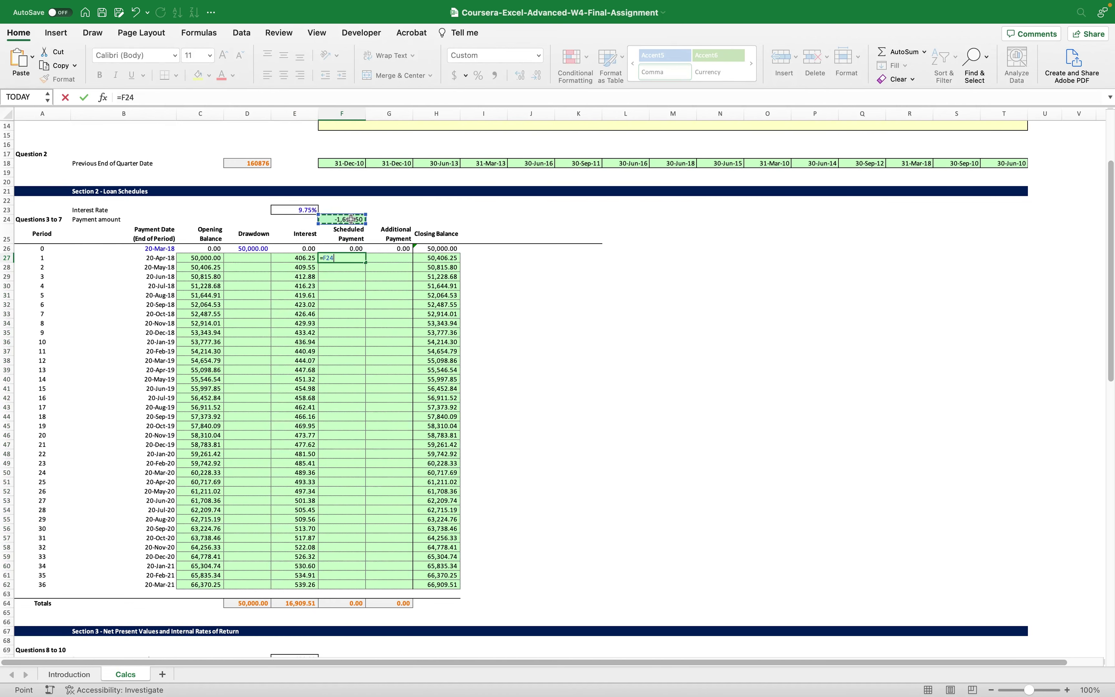
key(F4)
key(Return)
click(361, 260)
drag(365, 262, 357, 586)
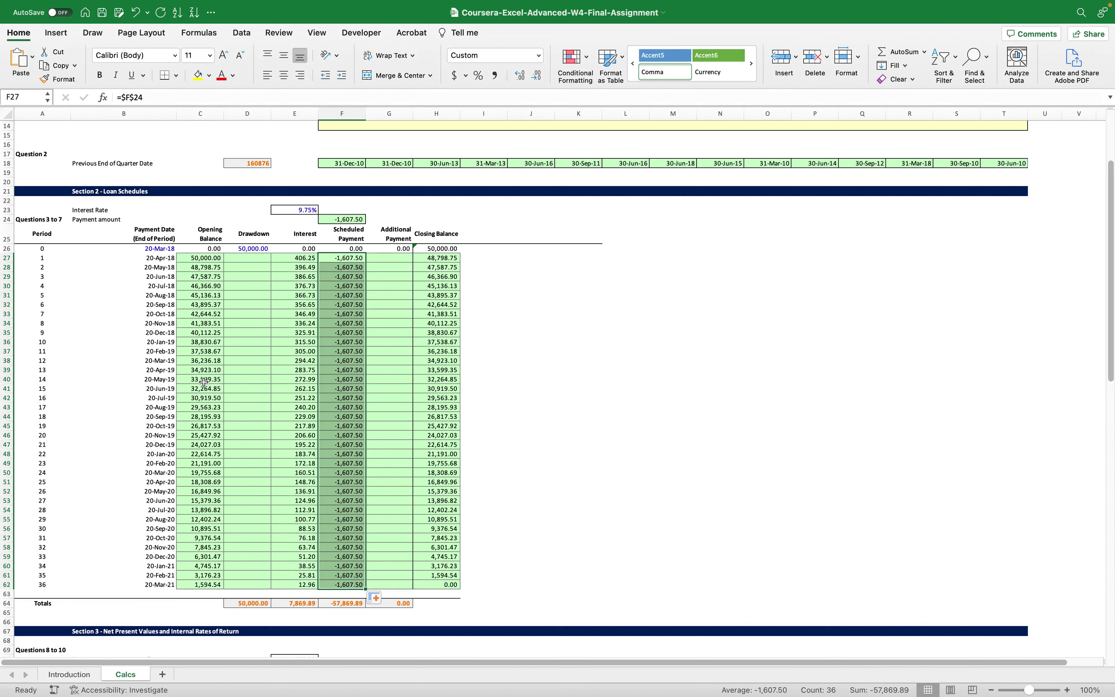
click(169, 351)
click(439, 354)
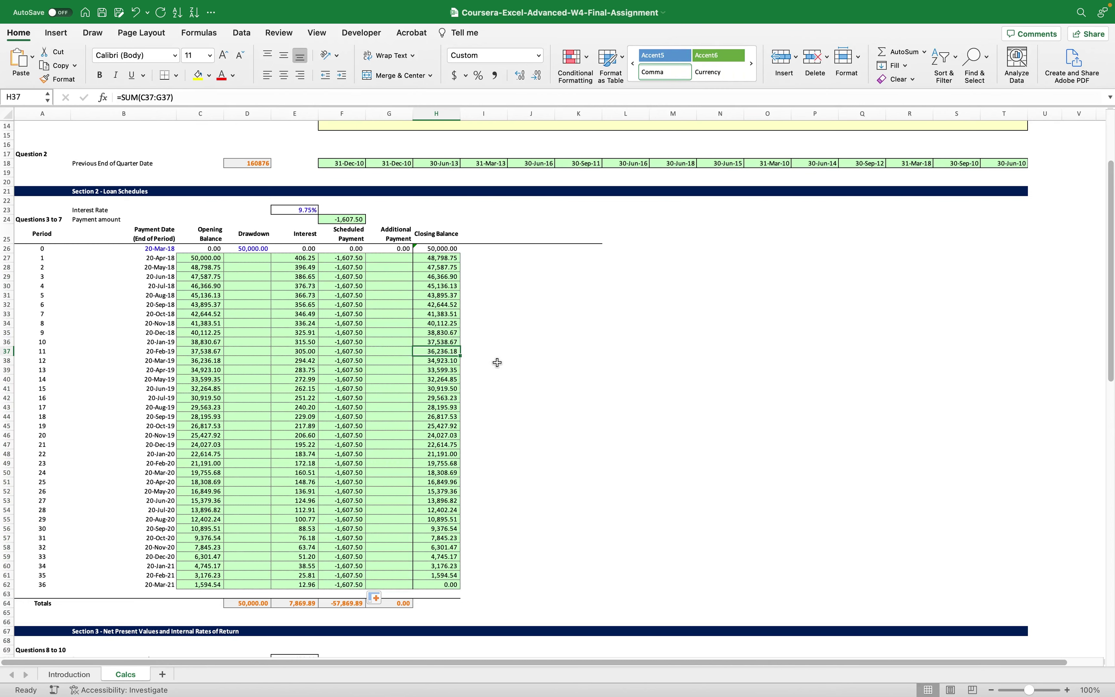
key(super+Tab)
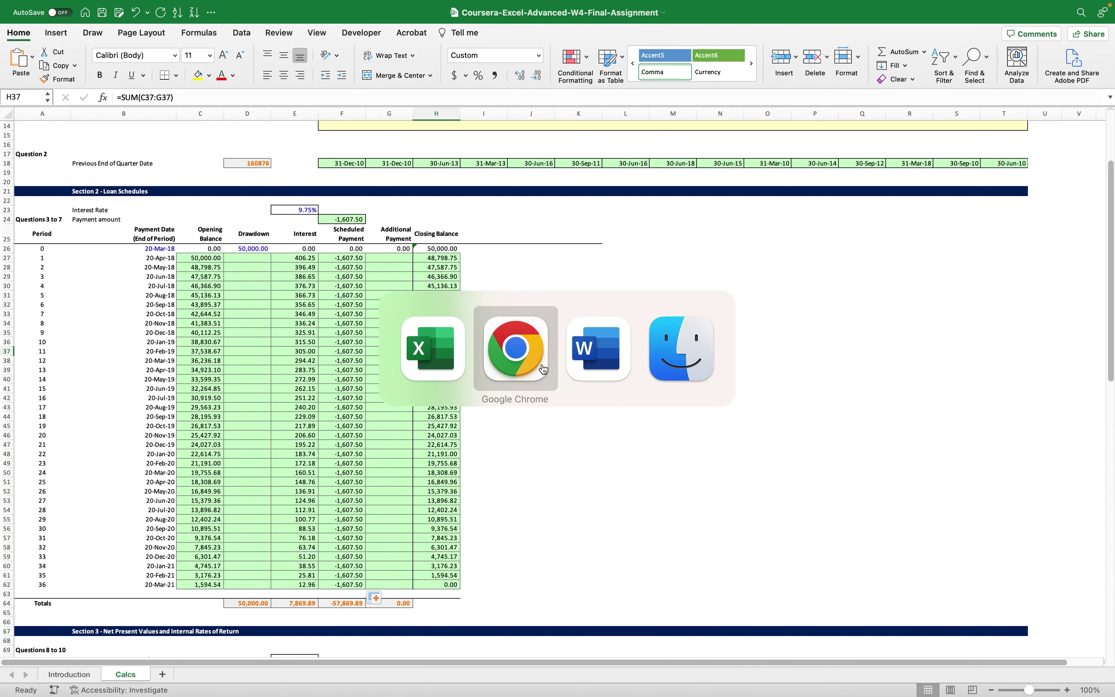
- Enter 36236.18 as question 4's answer, then return to the Excel workbook
click(365, 318)
click(369, 341)
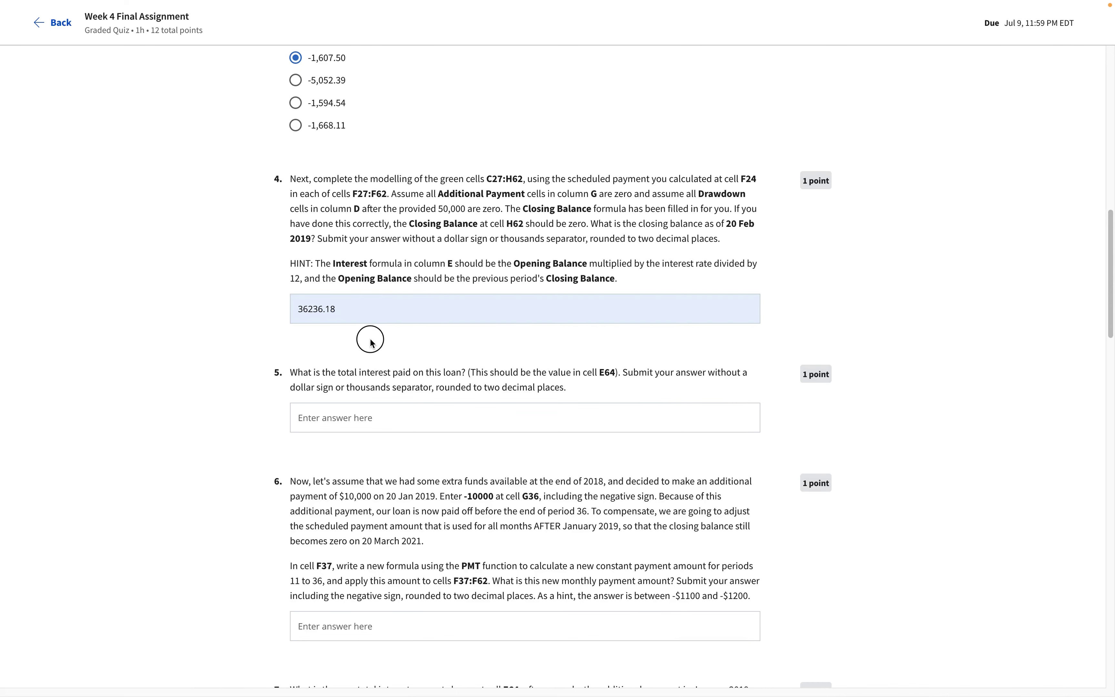
scroll(370, 339, down, 3)
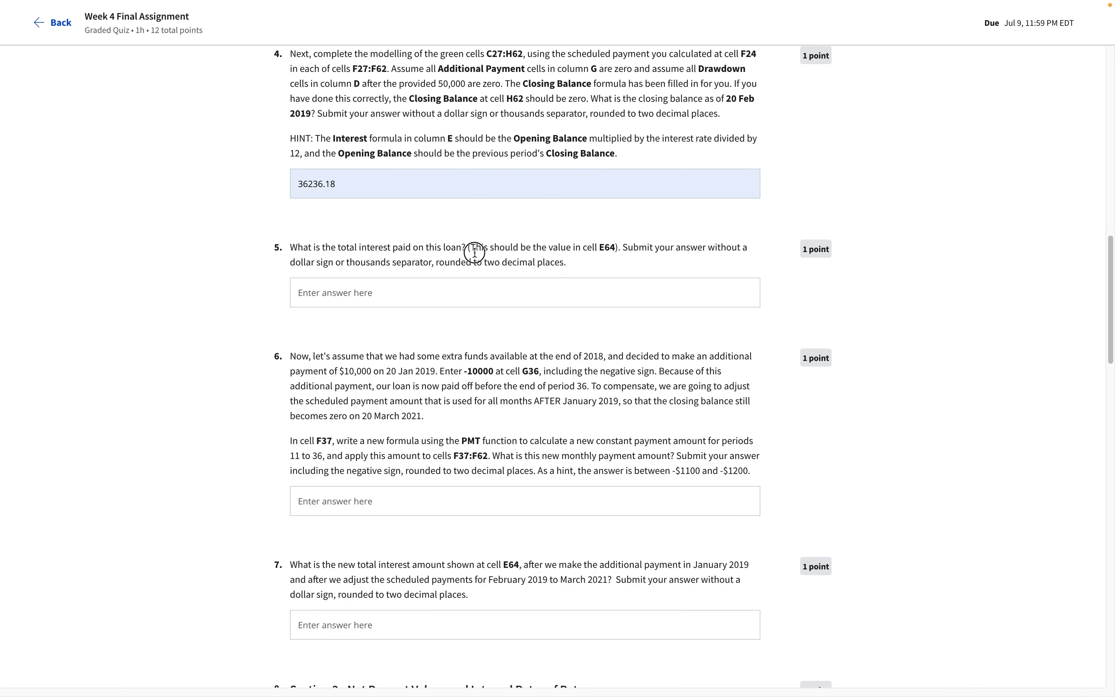
key(super+Tab)
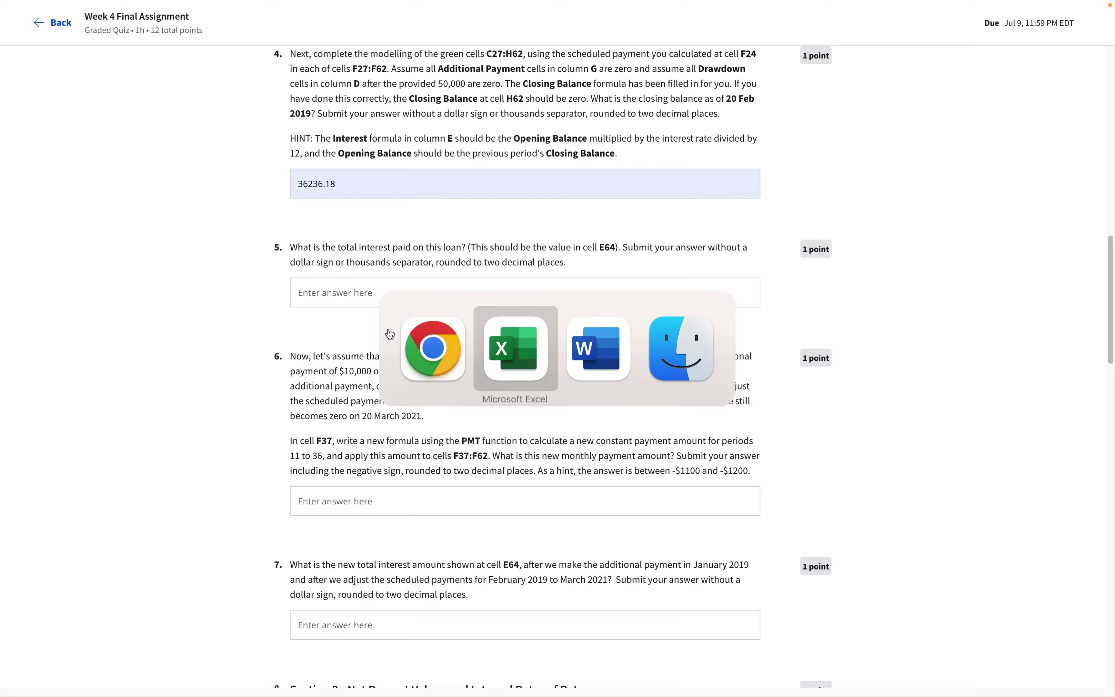
scroll(323, 401, down, 5)
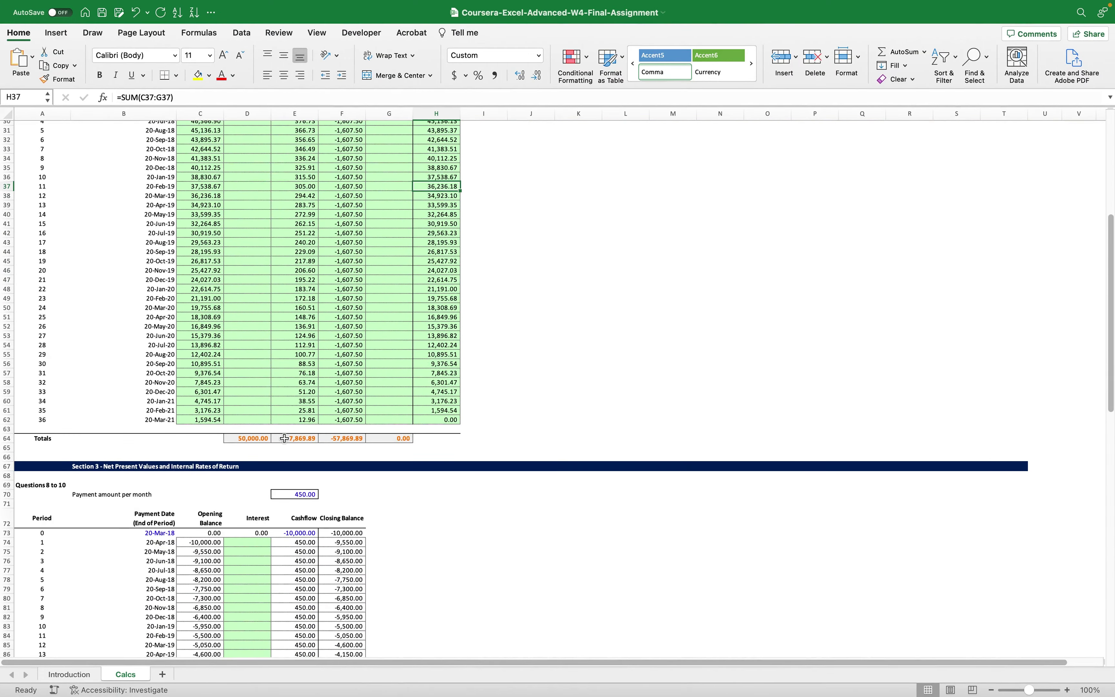
- Check that E64 (=SUM(E26:E62)) gives total interest of 7,869.89, then return to the quiz
scroll(294, 444, up, 3)
scroll(294, 443, up, 3)
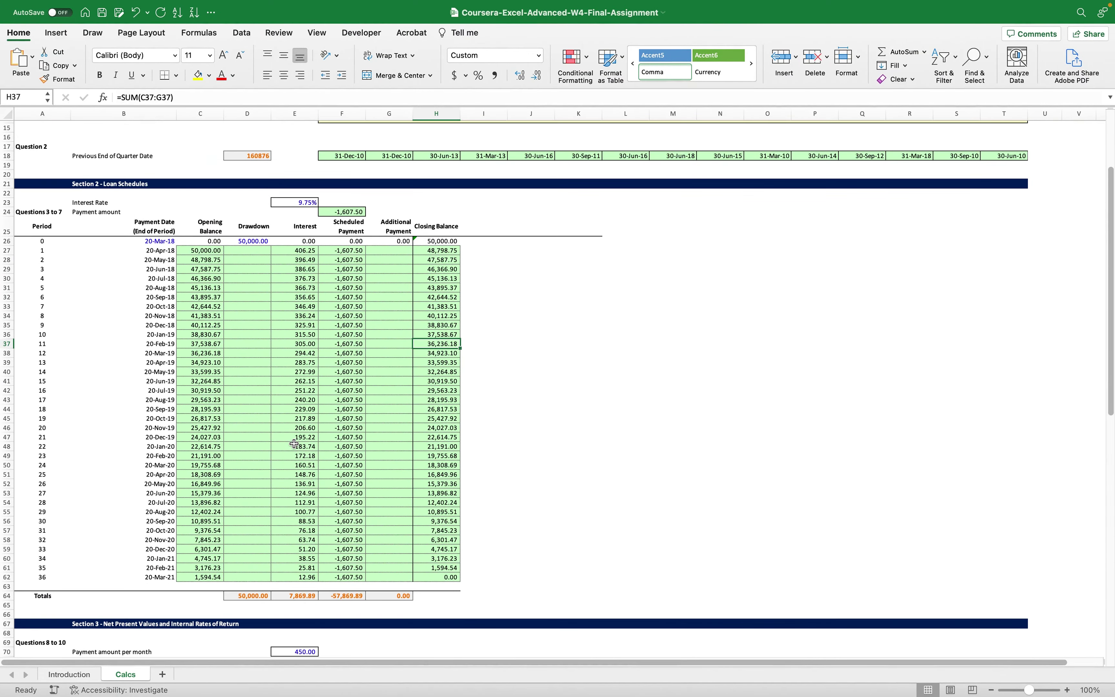
click(304, 595)
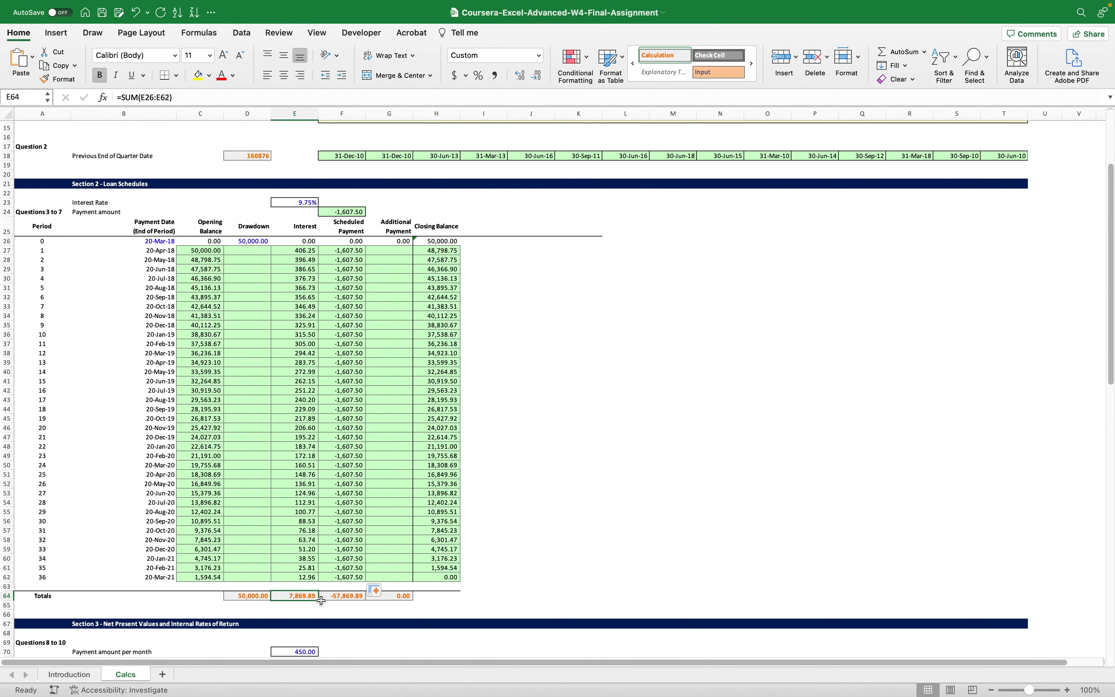
key(super+Tab)
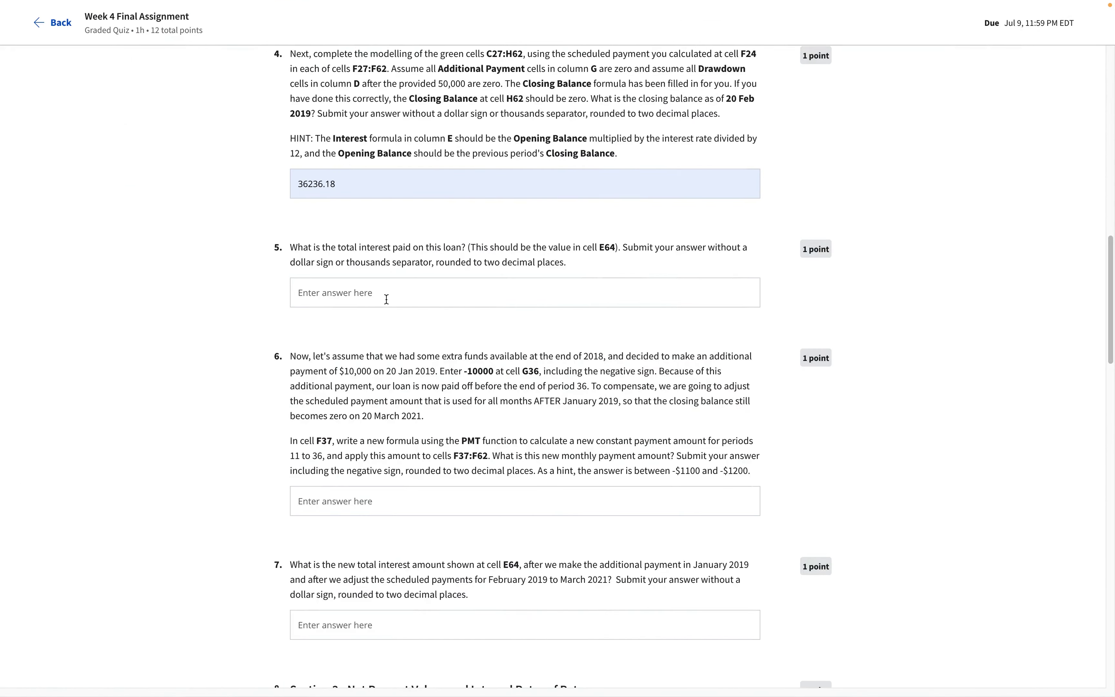
- Answer question 5 with 7869.89 from the autofill suggestion
click(386, 299)
click(384, 330)
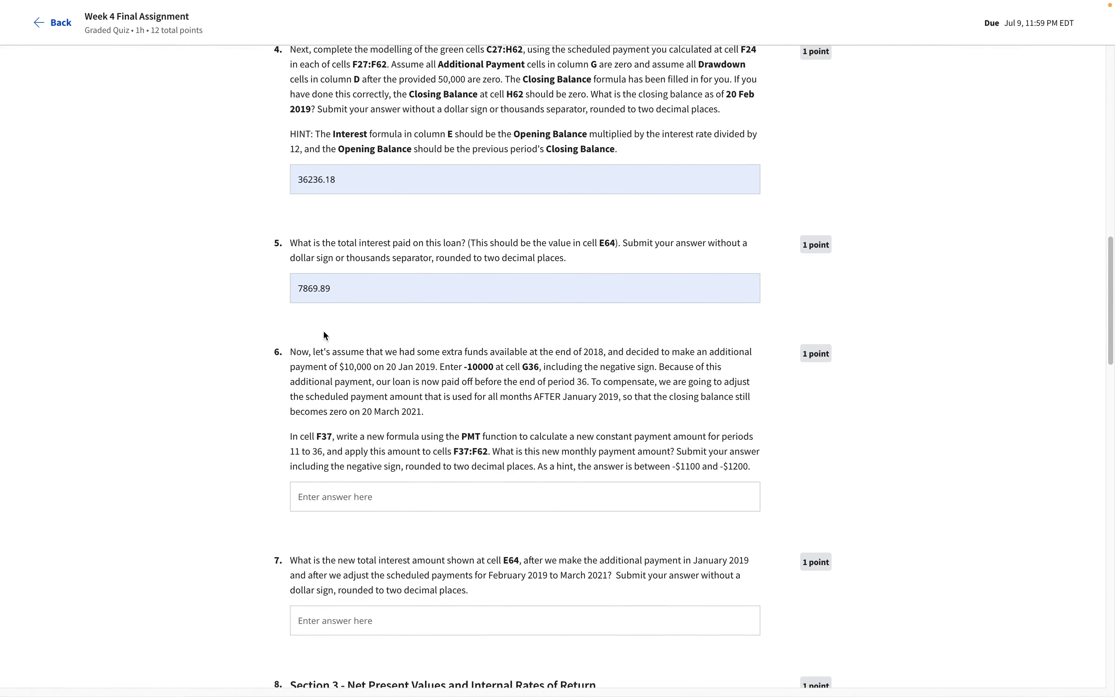
scroll(324, 335, down, 3)
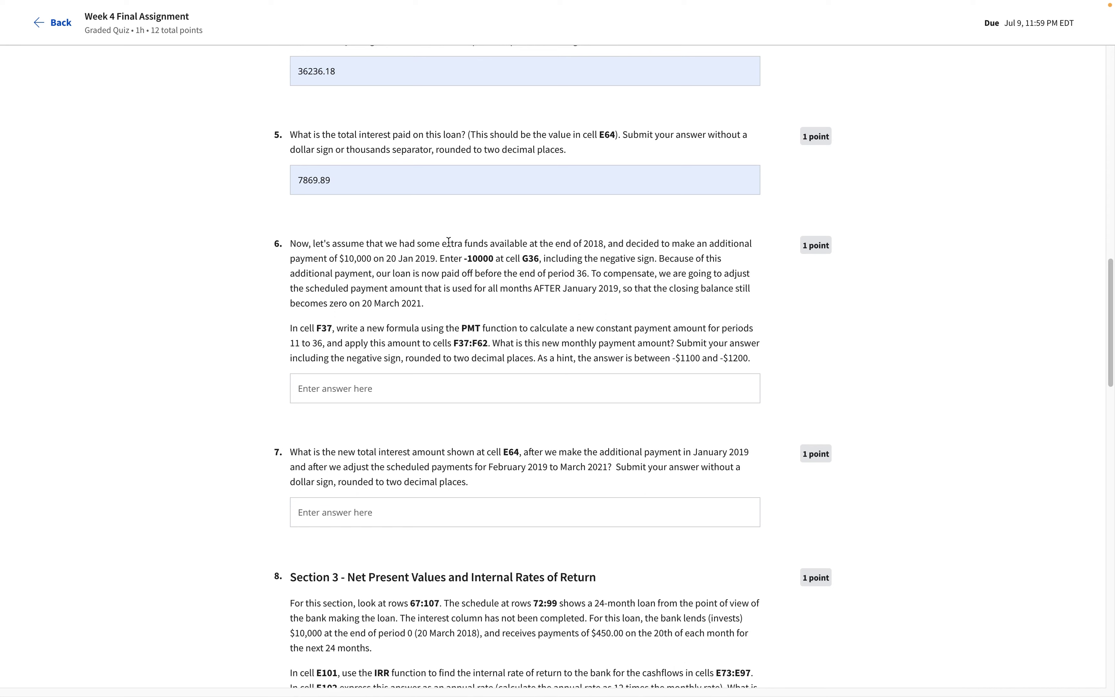
- Read question 6, highlighting the $10,000 amount, the -10000 value and the PMT formula instruction
click(340, 258)
drag(340, 258, 378, 258)
click(466, 258)
click(476, 258)
drag(464, 258, 493, 259)
click(515, 259)
drag(395, 328, 526, 331)
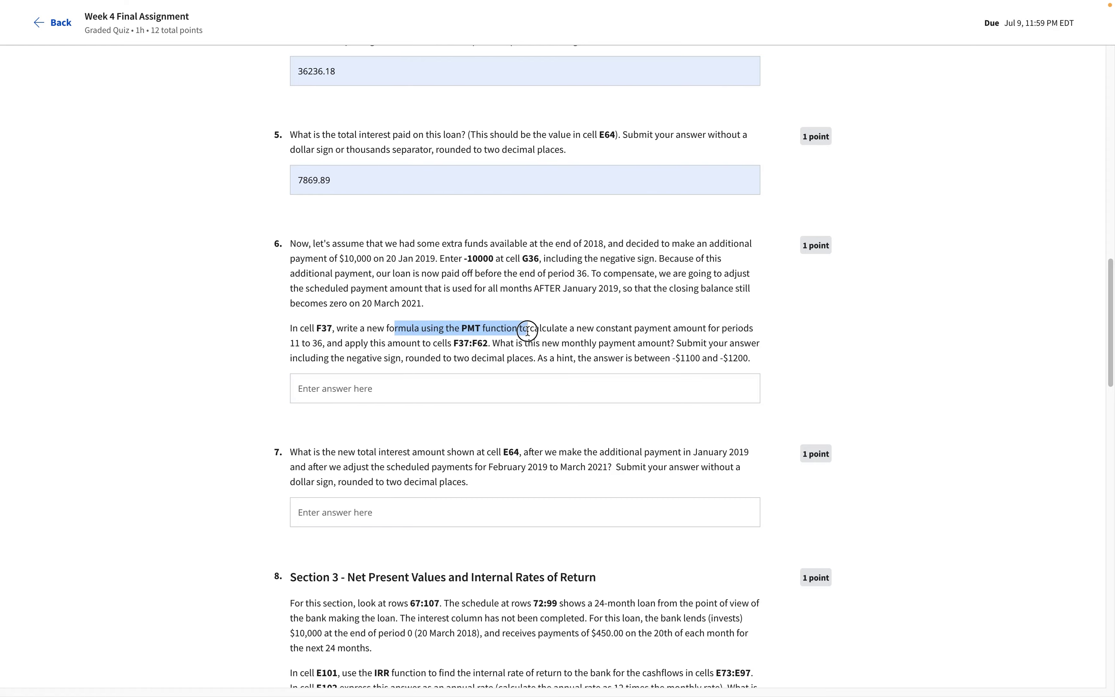
click(526, 331)
key(super+Tab)
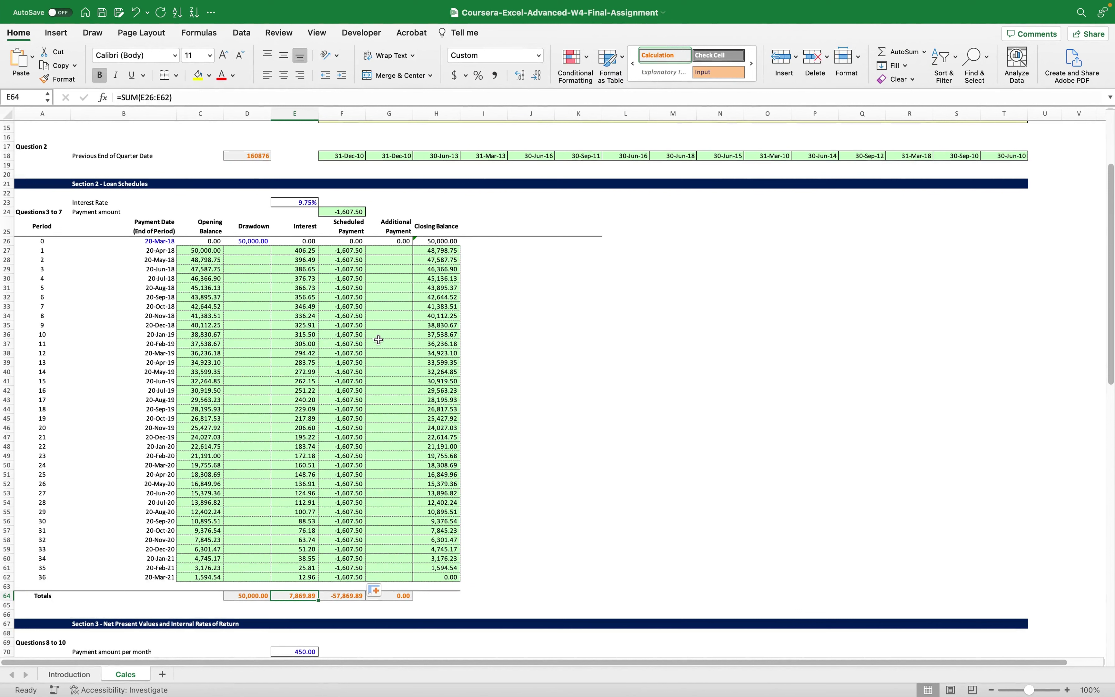
- Enter the -10000 additional payment in G36, then begin a =PMT formula in F37
click(378, 340)
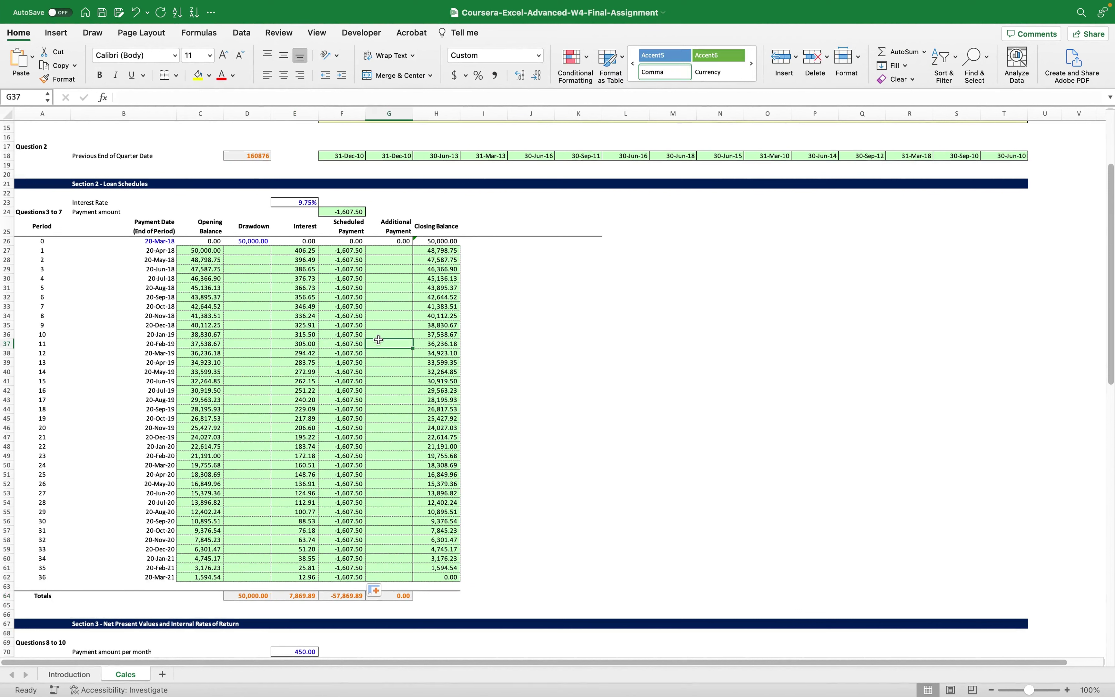
key(Up)
text(-10000)
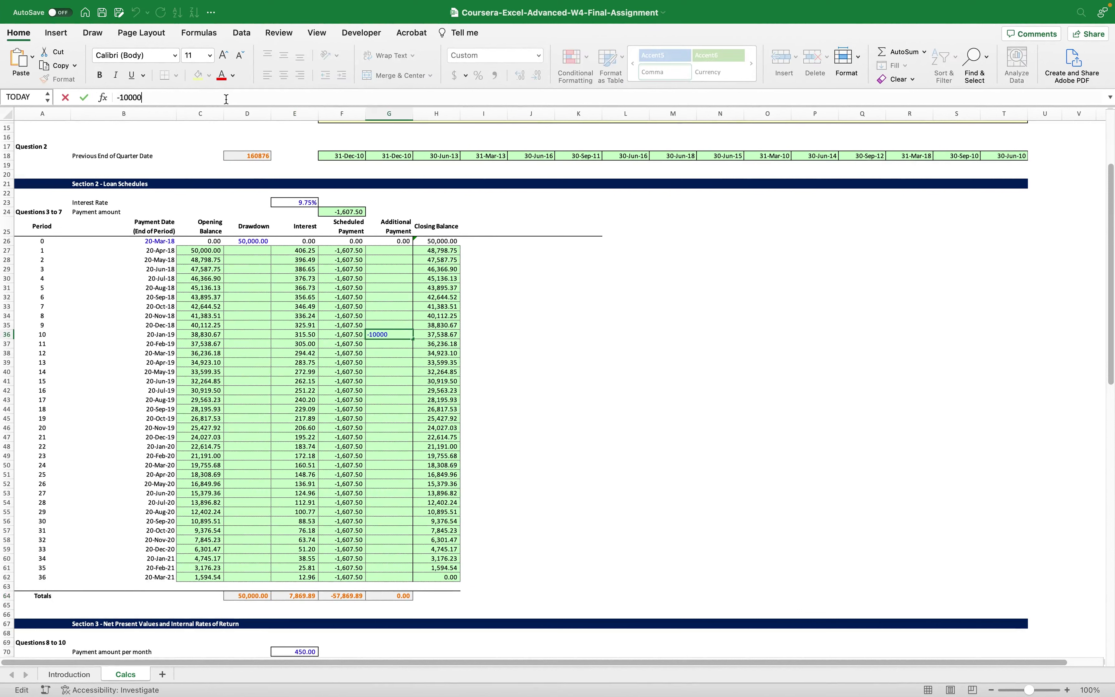
key(Return)
key(Left)
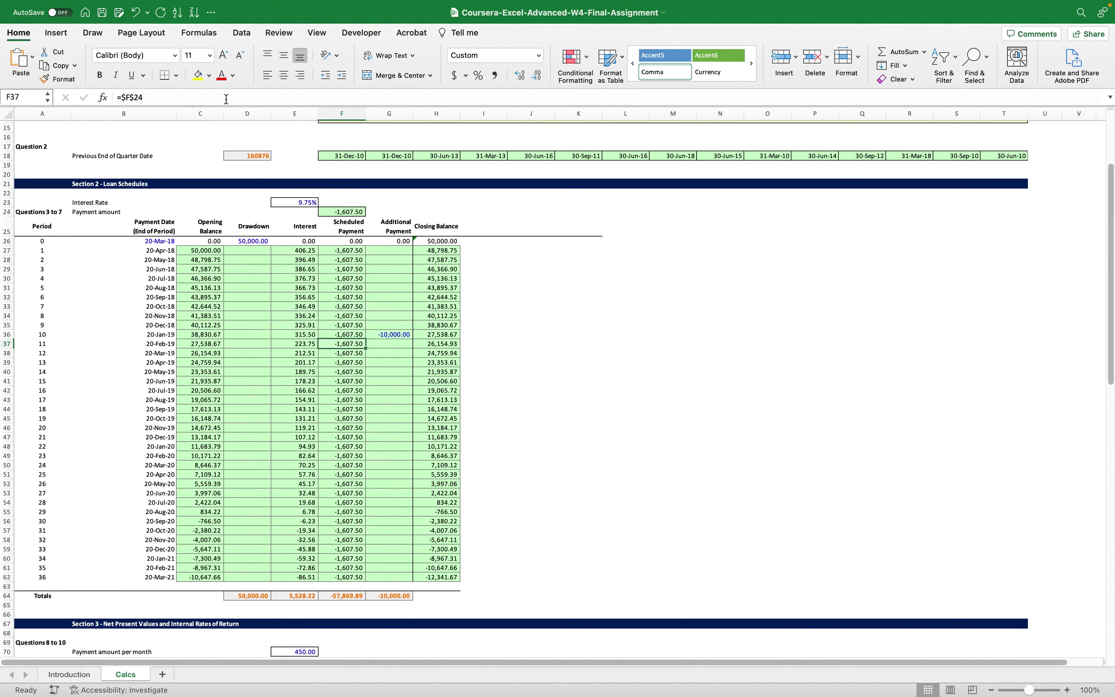
text(=)
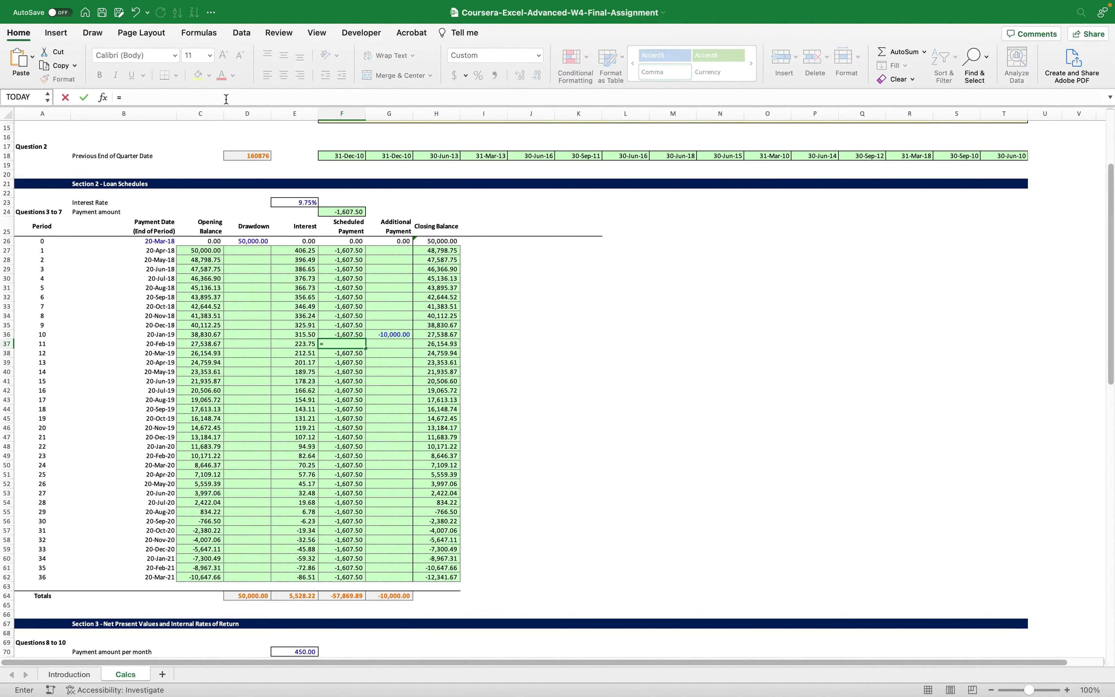
text(pm)
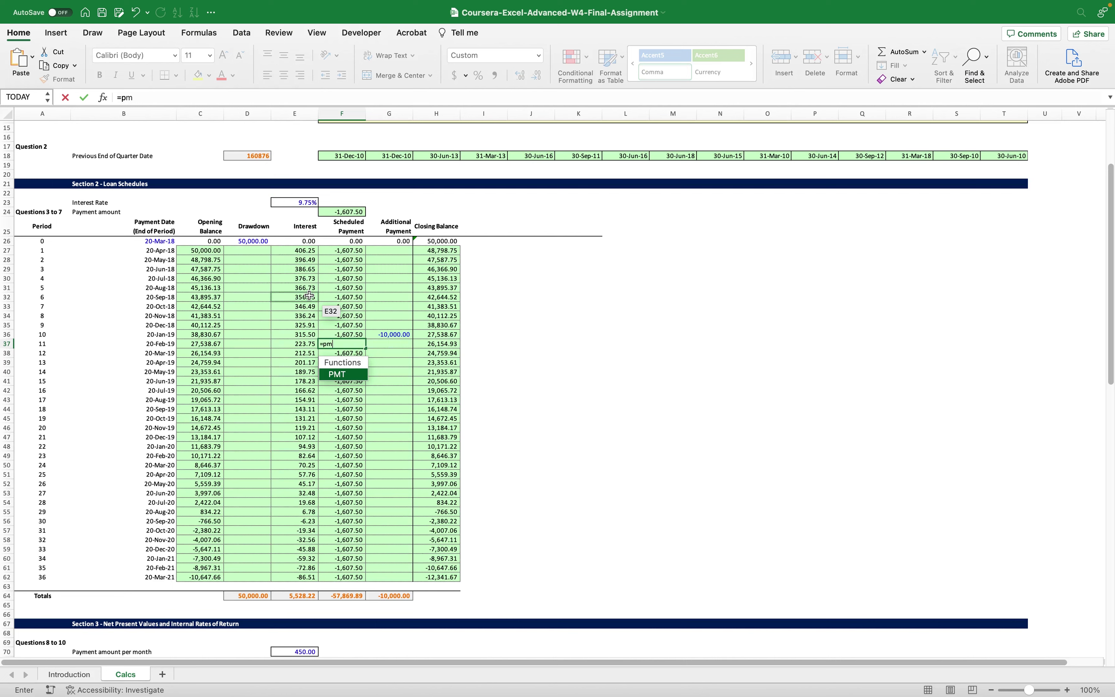
- Start the F37 PMT formula with ($E$23/12) as the monthly rate argument
key(Tab)
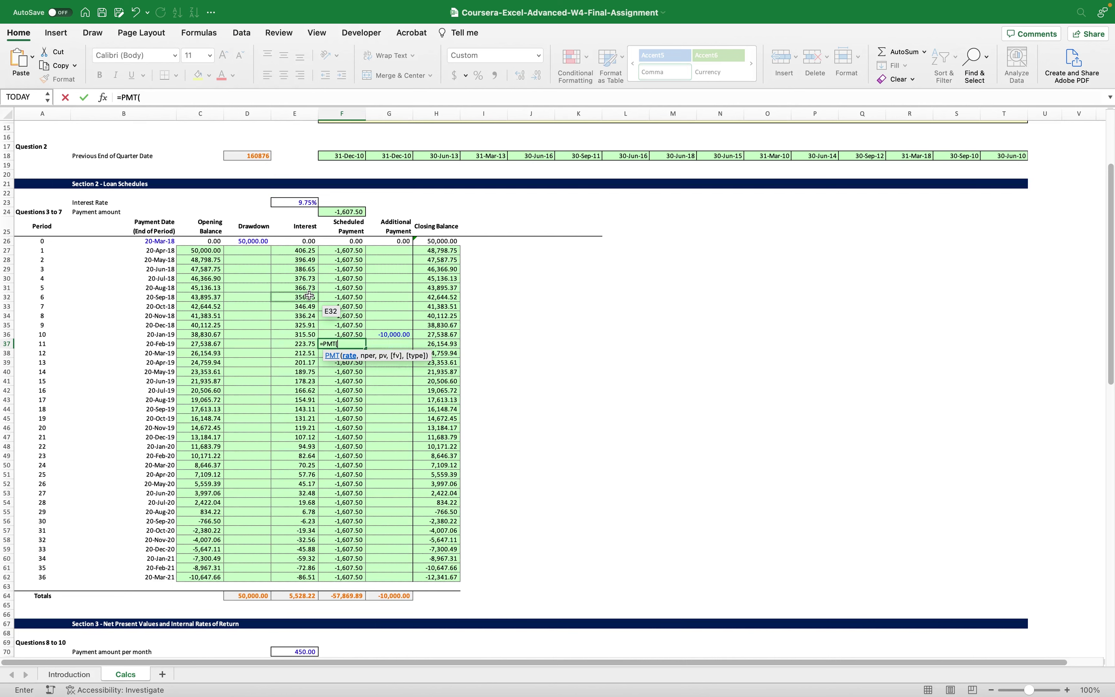
click(153, 98)
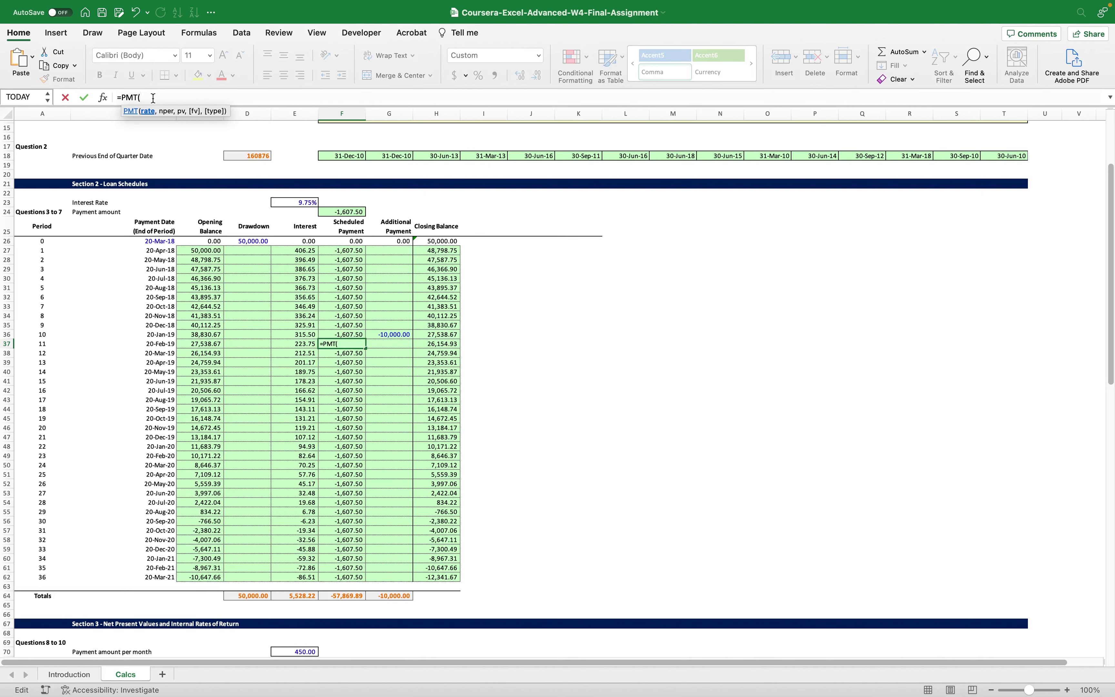
click(299, 204)
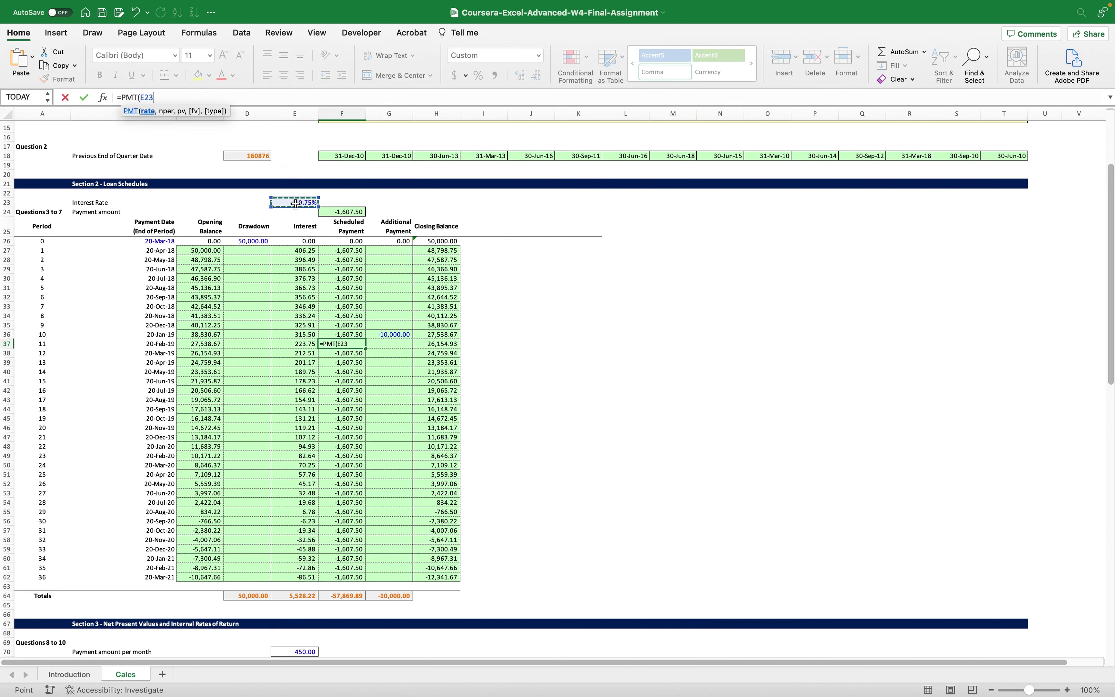
key(F4)
text(/12))
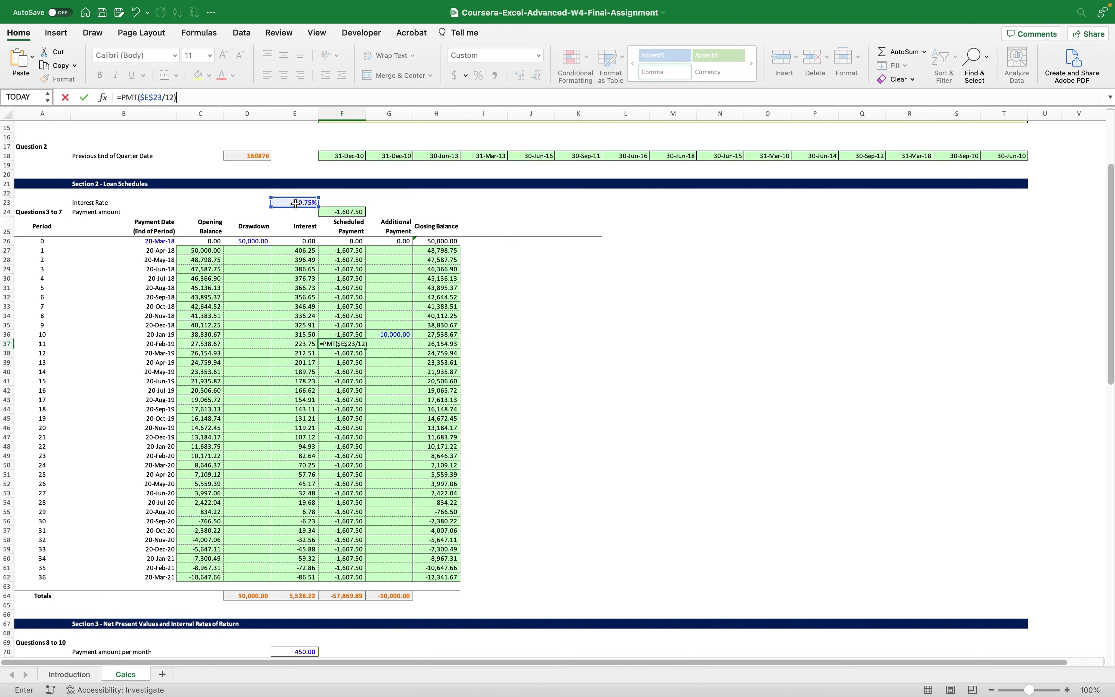
click(137, 94)
text(()
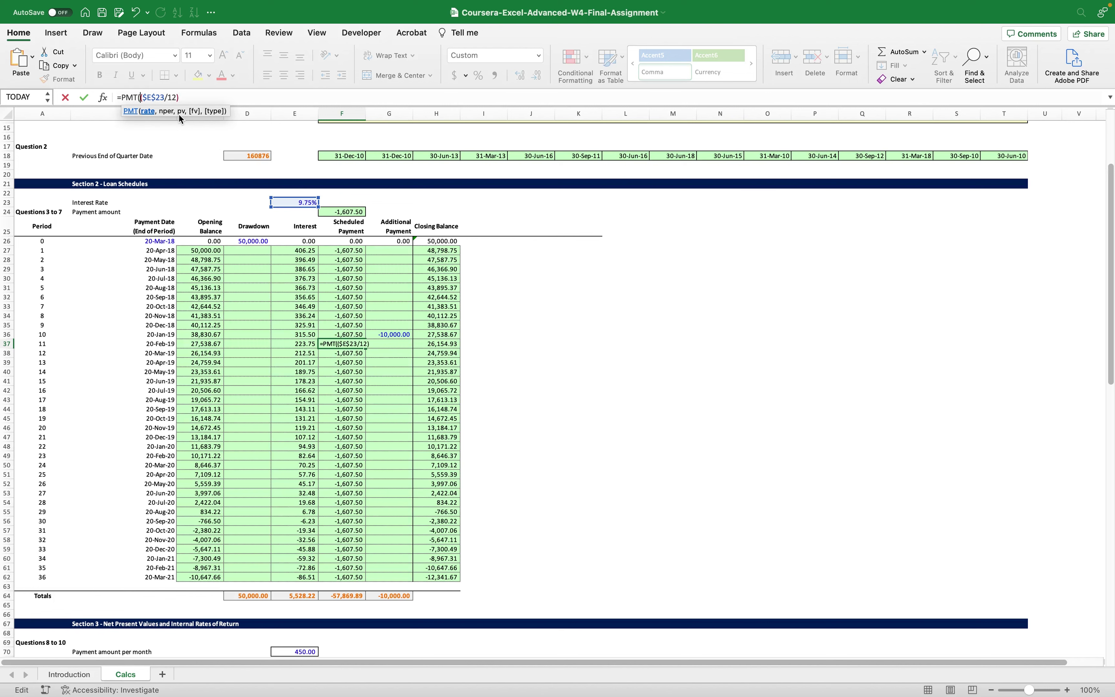
click(204, 100)
text(,)
- Complete it with $A$62-A36 periods and H36 as present value, and enter it
click(38, 578)
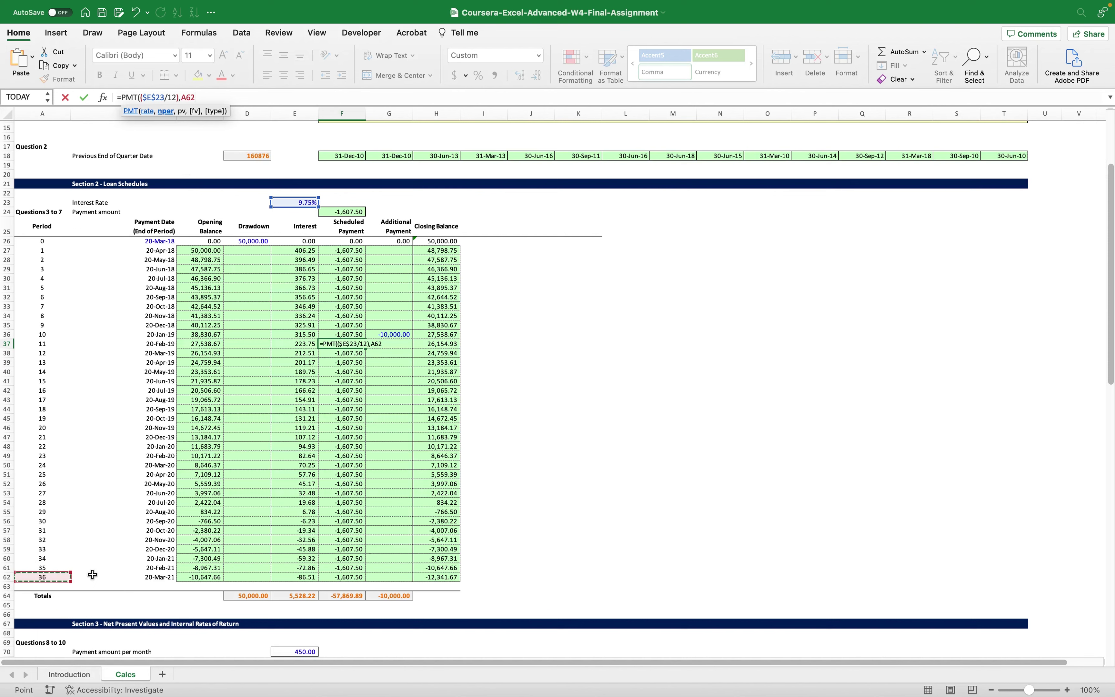
key(F4)
text(-)
click(42, 334)
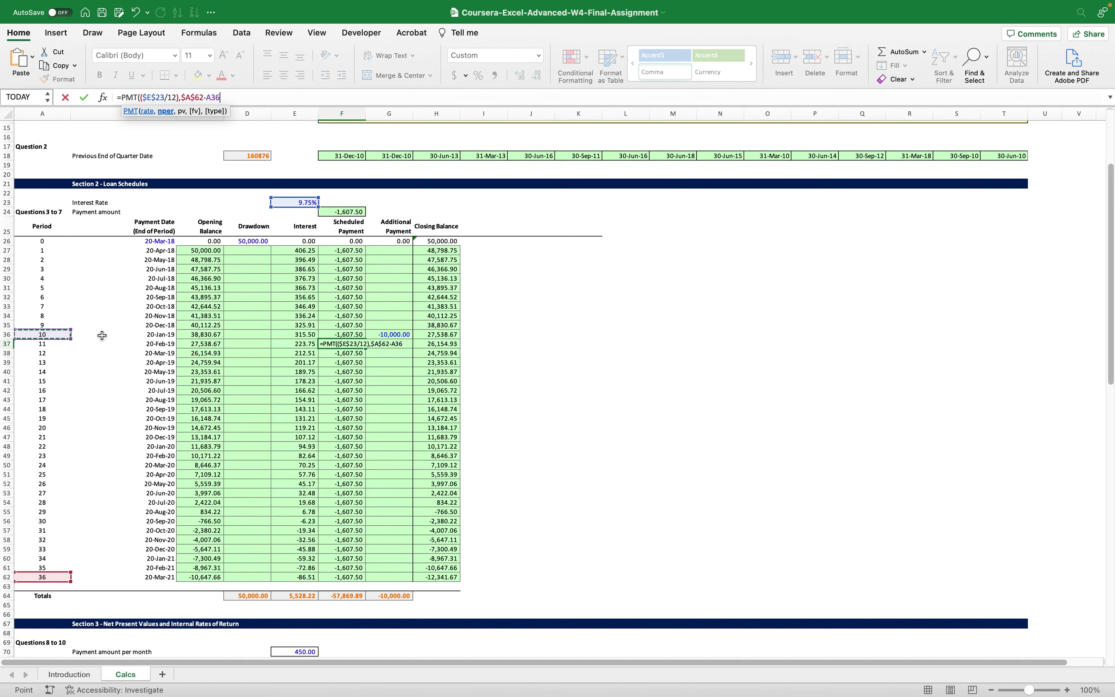
text(,)
click(447, 335)
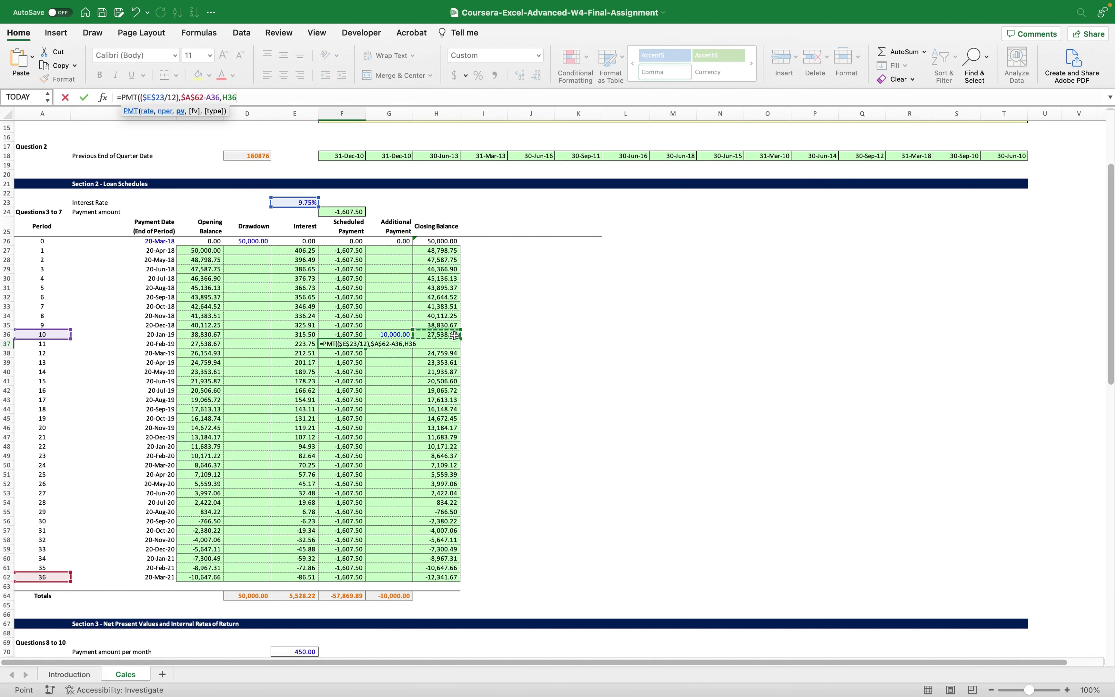
text())
key(Return)
- Fill the PMT formula from F37 down to F62
click(359, 343)
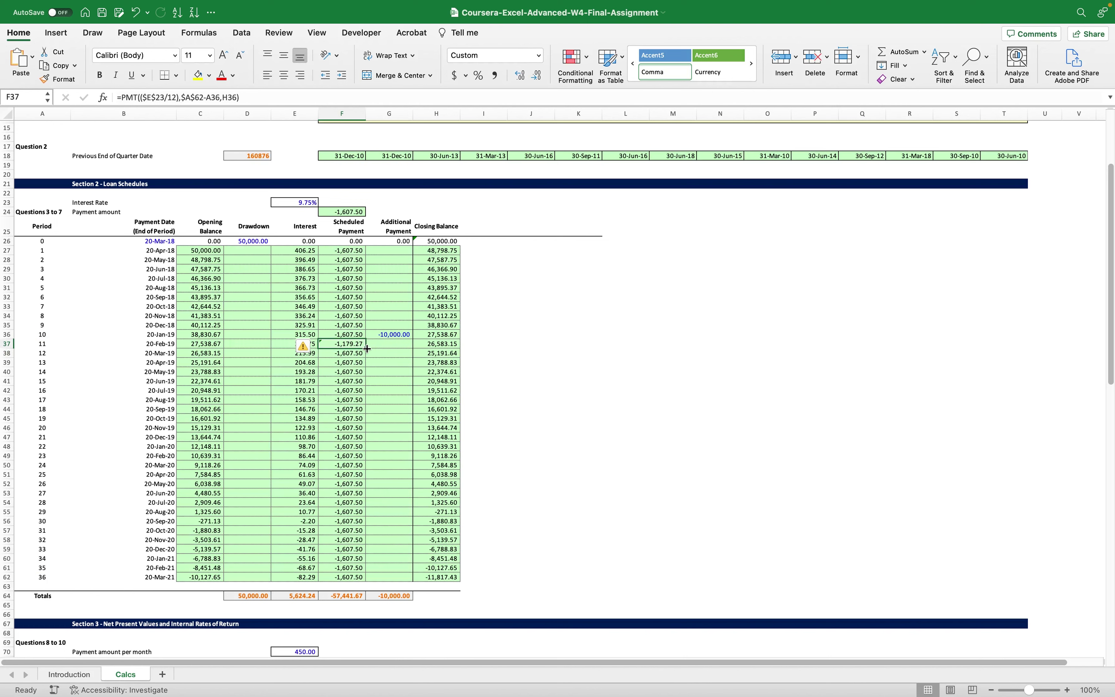
drag(367, 349, 357, 577)
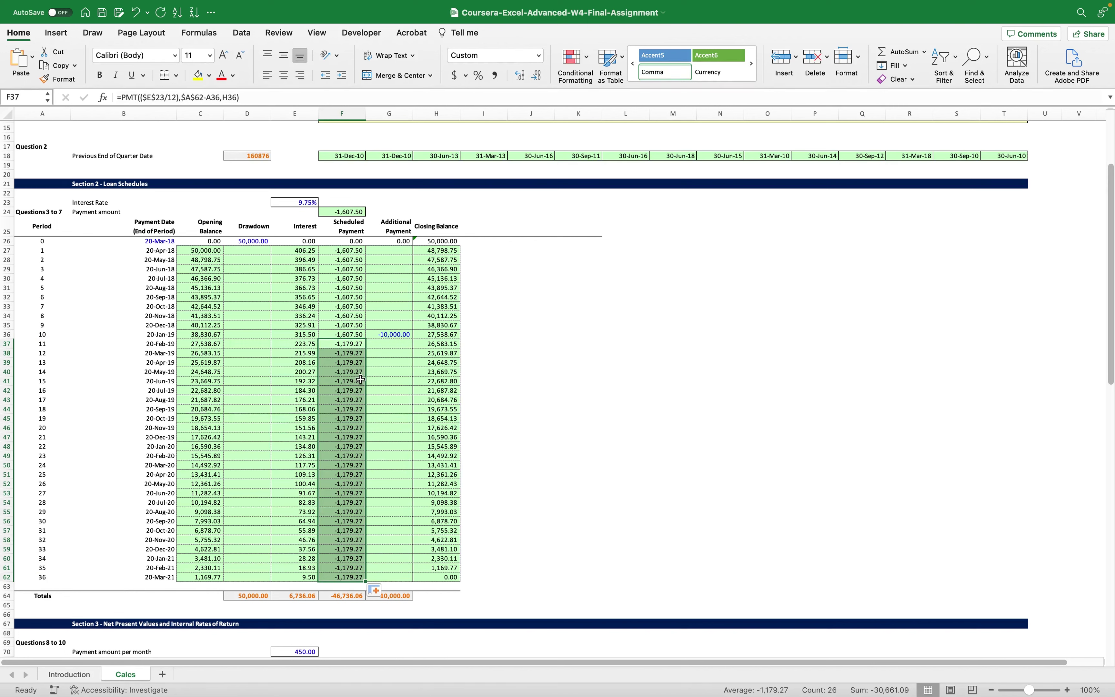
click(359, 346)
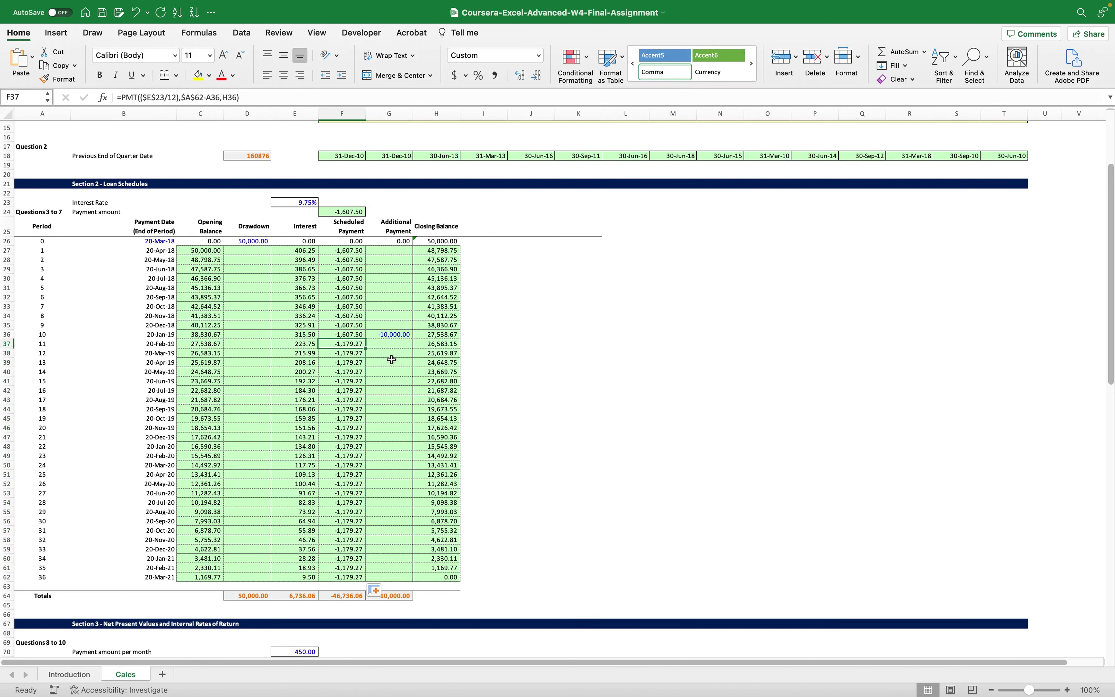
- Answer question 6 with -1179.27 and read question 7's wording
key(super+Tab)
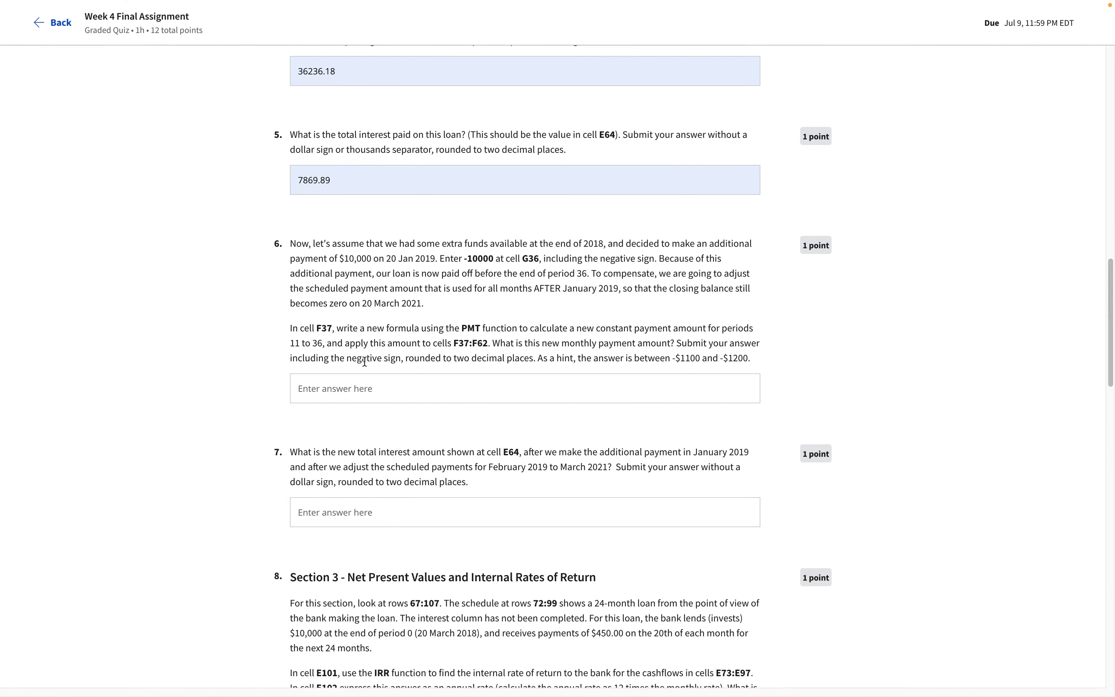
click(364, 389)
click(369, 419)
click(343, 425)
scroll(343, 426, down, 1)
drag(338, 395, 552, 395)
click(551, 395)
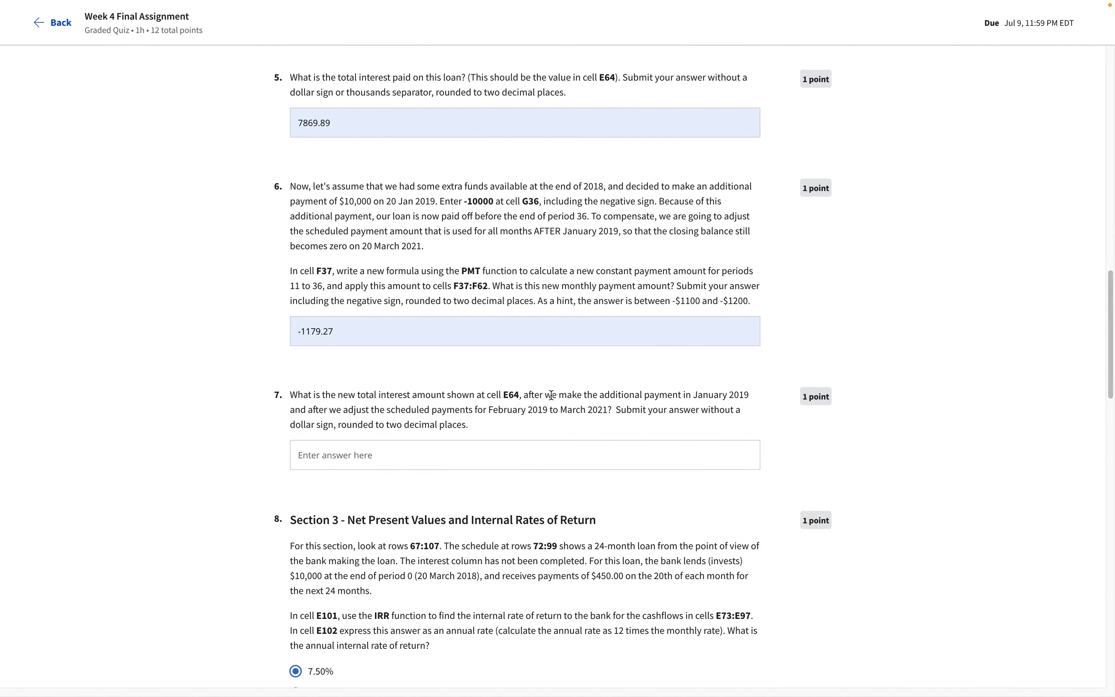
- Confirm the new total interest of 6,736.06 in E64, then return to the quiz
key(super+Tab)
click(522, 336)
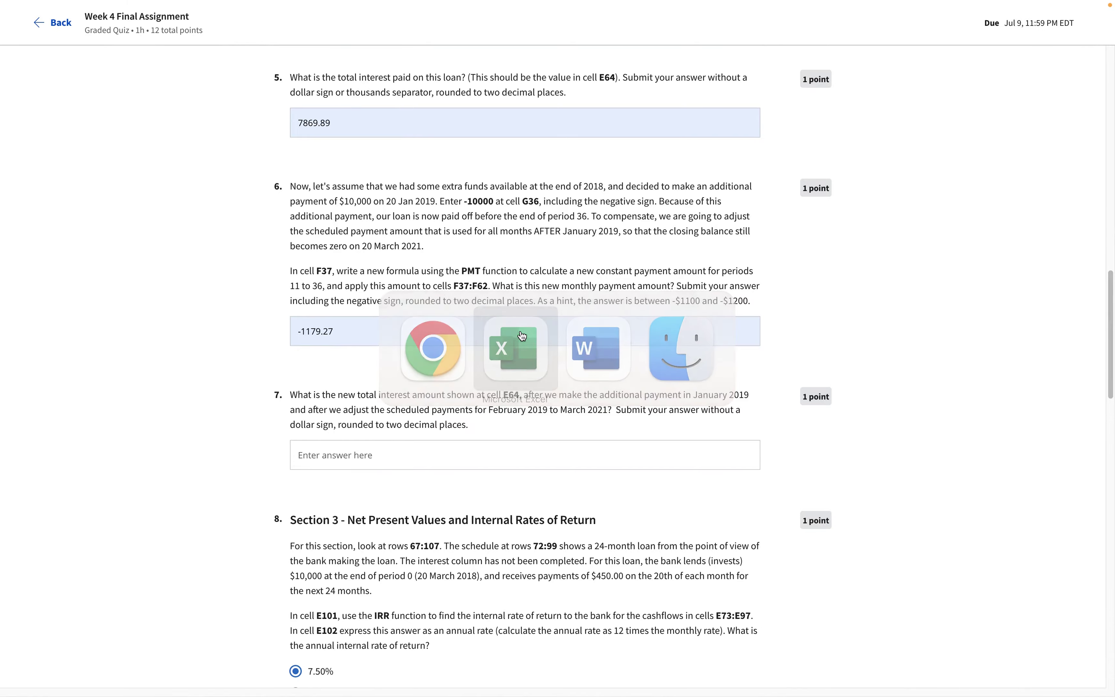
scroll(291, 435, down, 5)
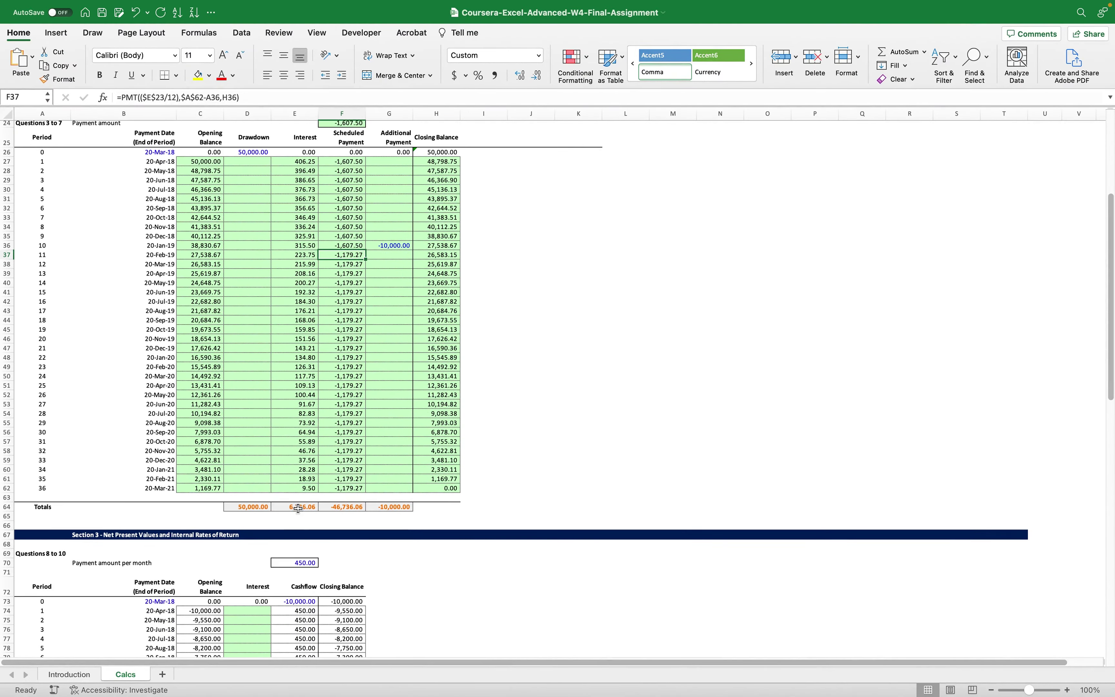
click(300, 507)
scroll(301, 509, up, 3)
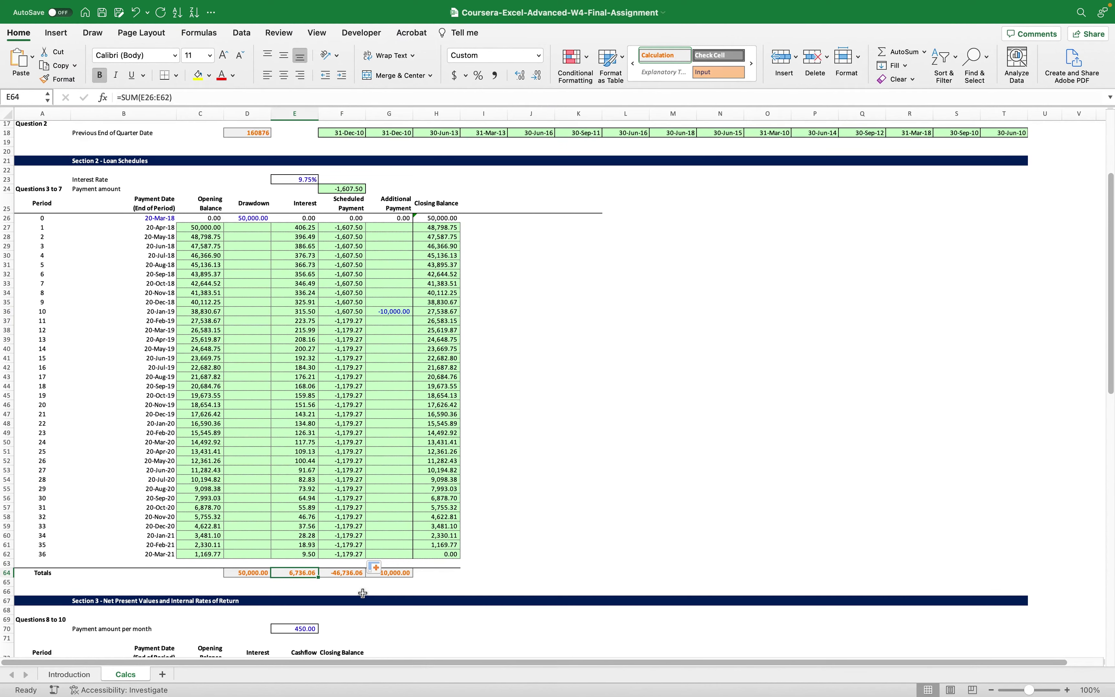
key(super+Tab)
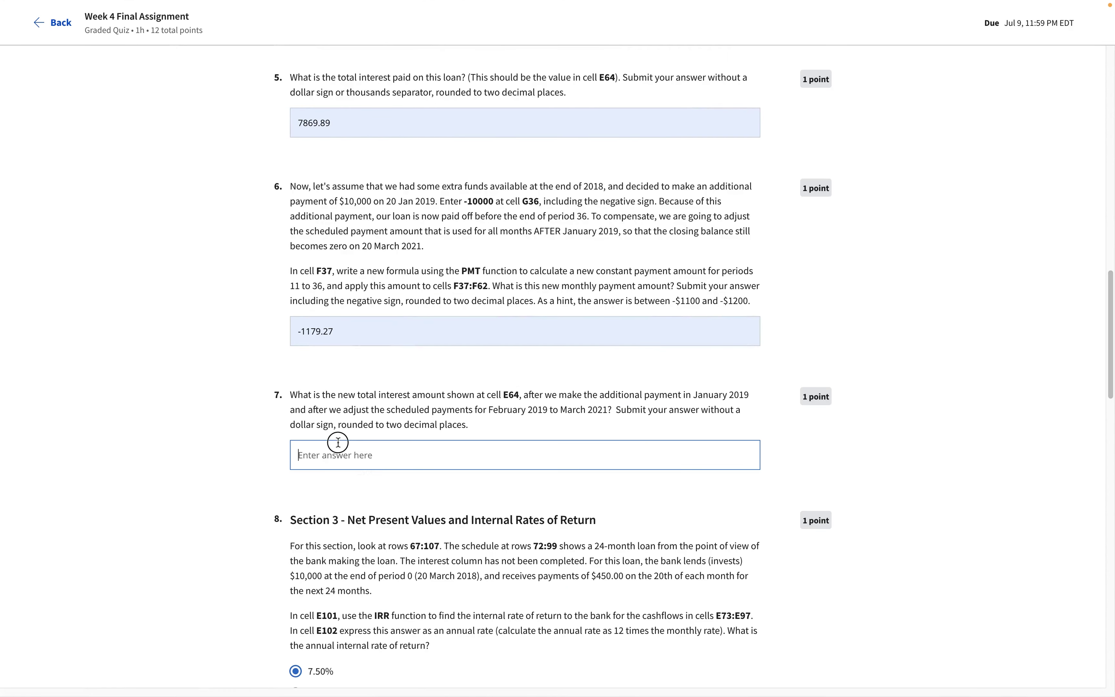
- Paste 6736.06 as question 7's answer, then read questions 8 and 9
click(339, 443)
key(super+v)
scroll(219, 488, down, 2)
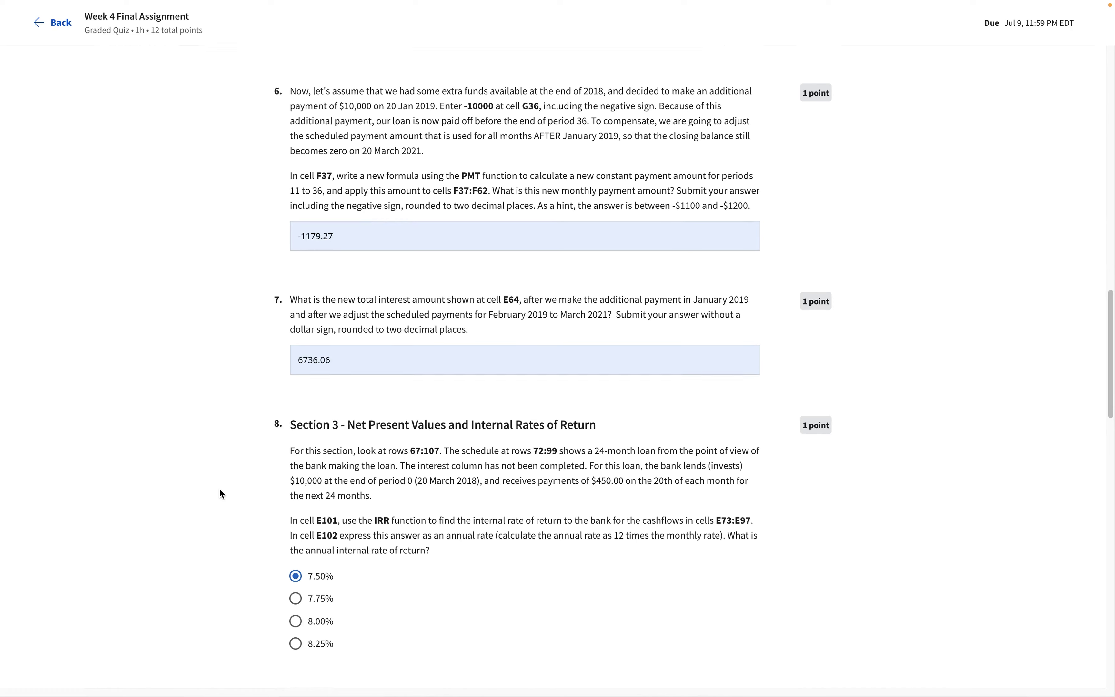
scroll(352, 438, down, 2)
scroll(351, 438, down, 3)
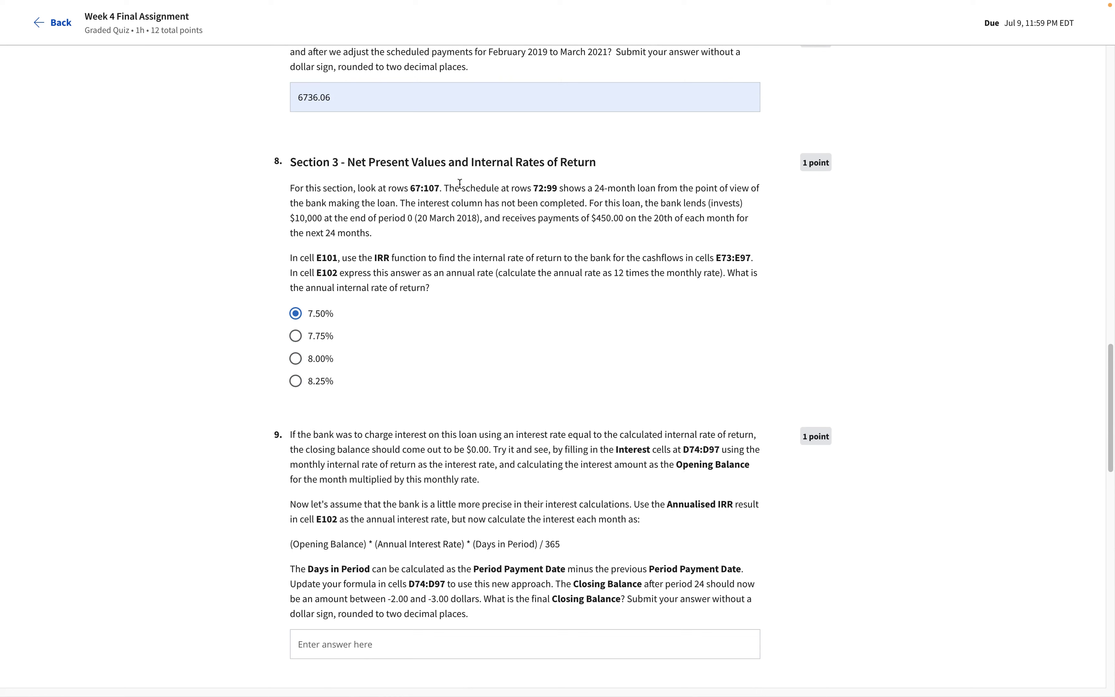
drag(404, 188, 447, 189)
key(super+Tab)
- Look over the Section 3 cashflow table around B68 and C70 for questions 8 to 10
scroll(275, 342, down, 12)
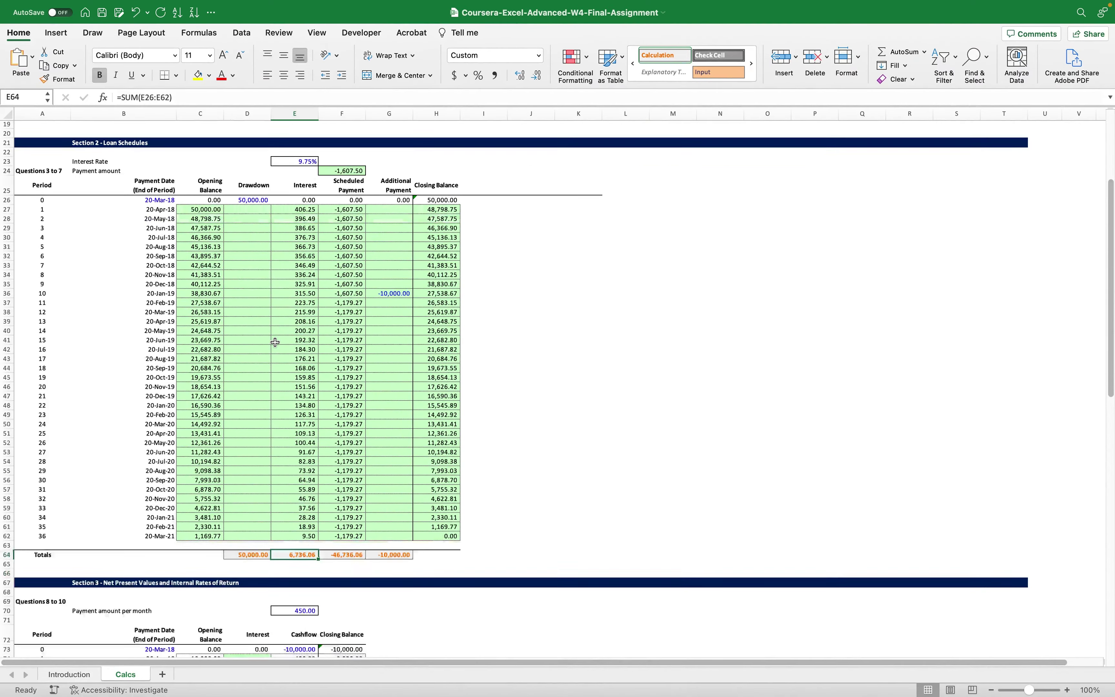
scroll(275, 342, up, 1)
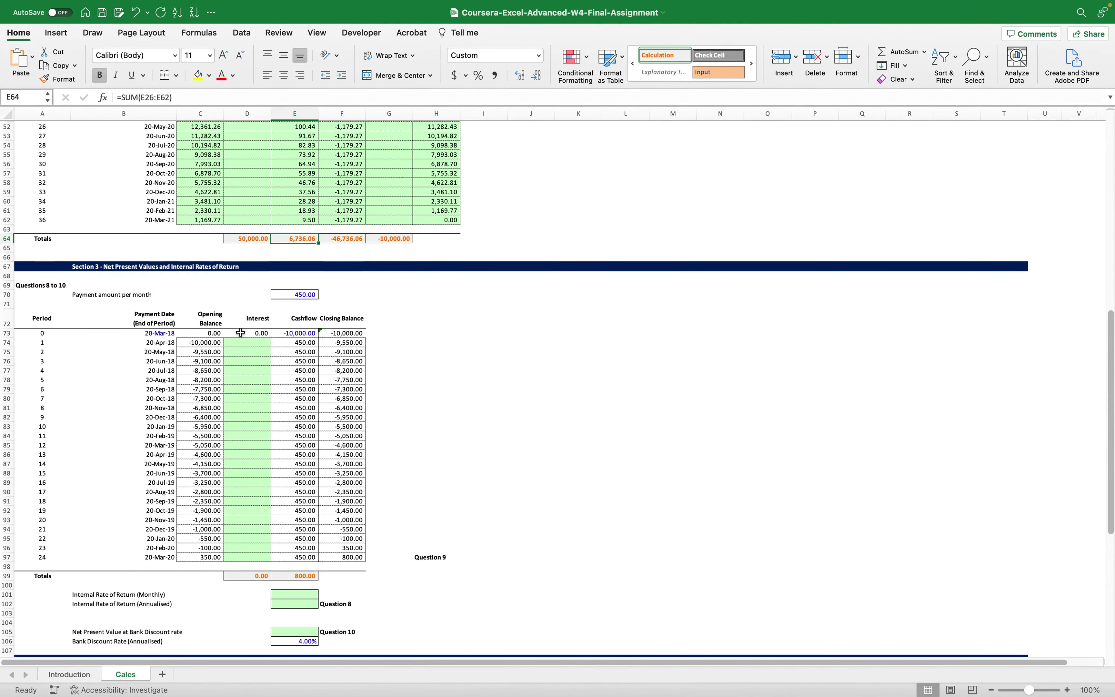
click(112, 279)
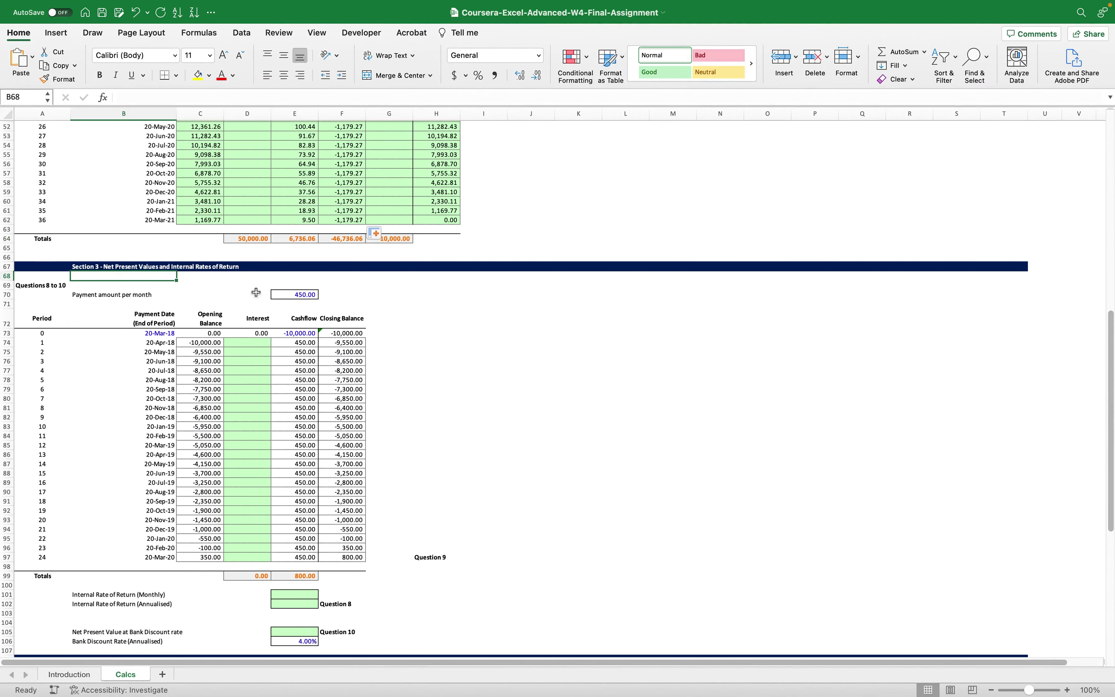
click(192, 295)
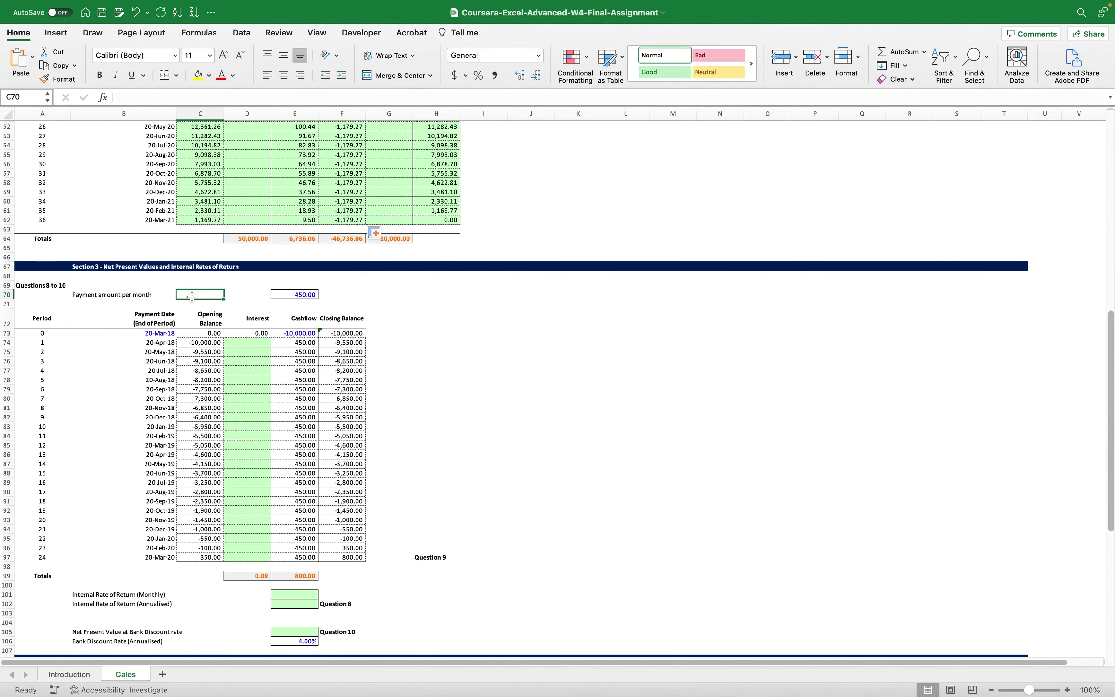
scroll(192, 297, down, 3)
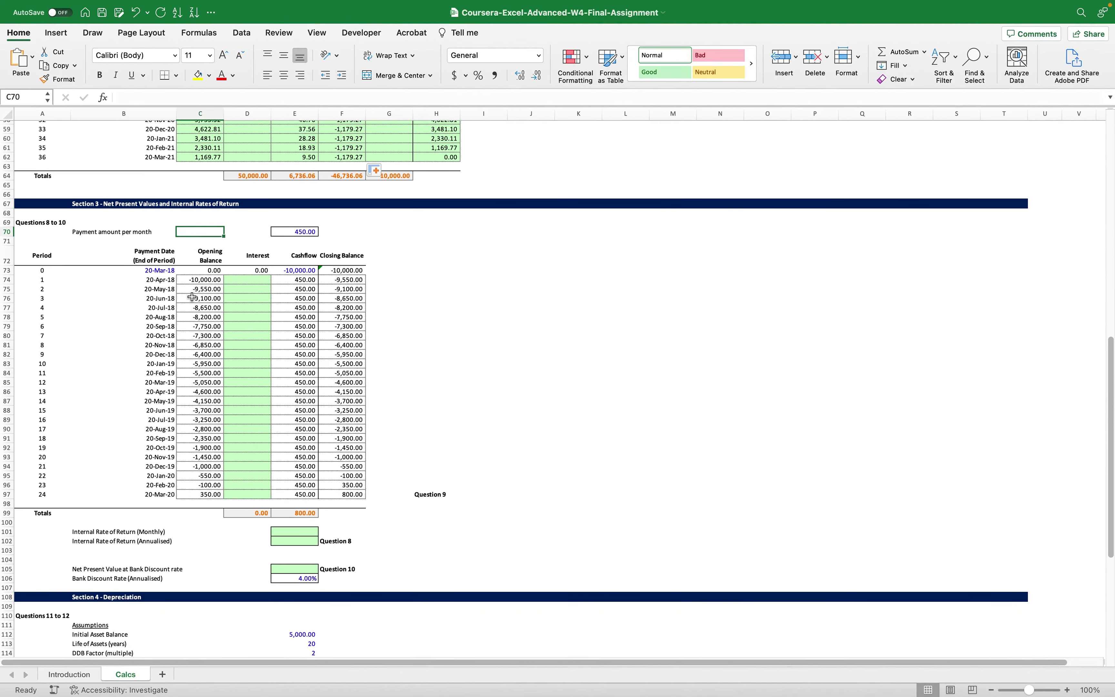
key(super+Tab)
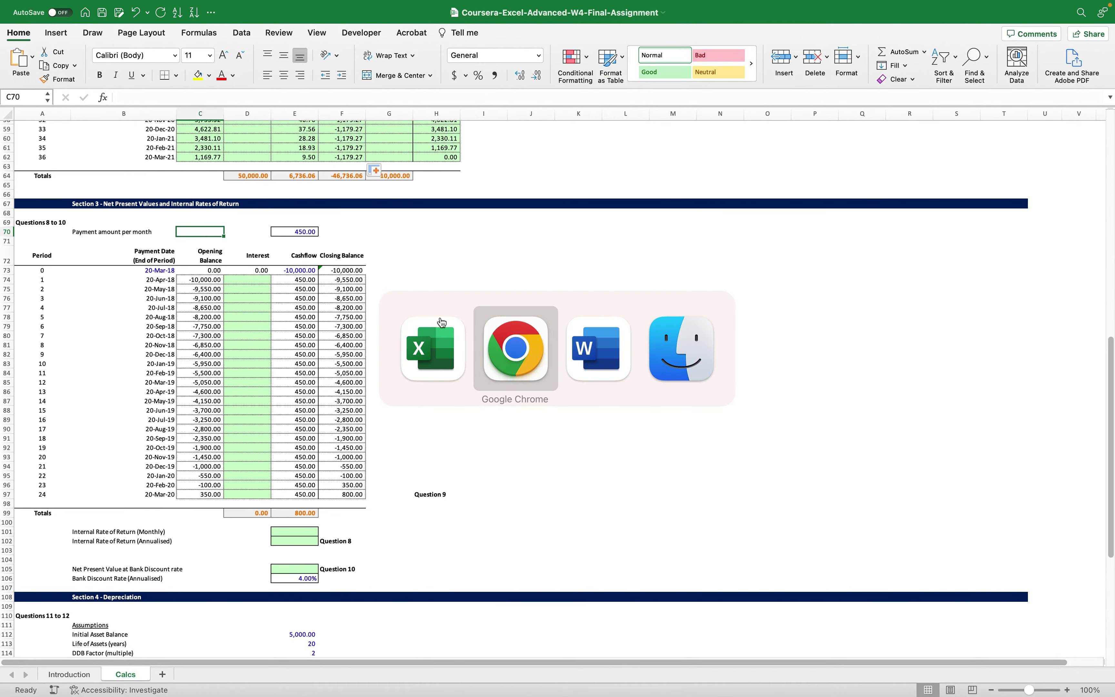
click(500, 340)
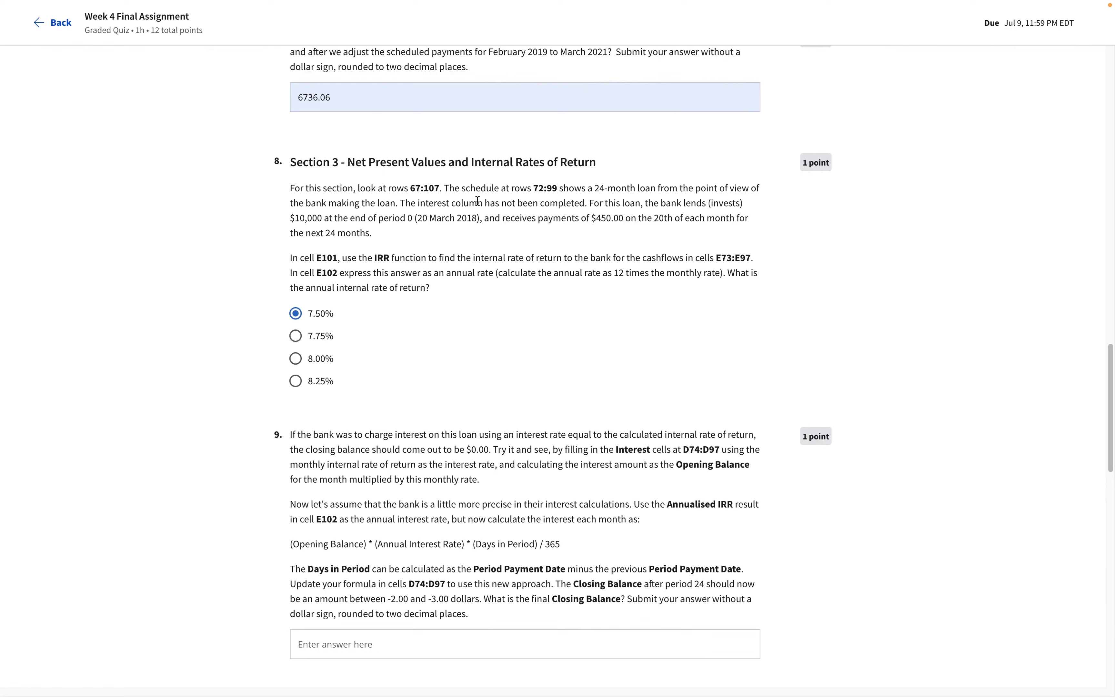
- Highlight question 8's instructions for the IRR in E101 and the annual rate in E102
drag(375, 258, 752, 256)
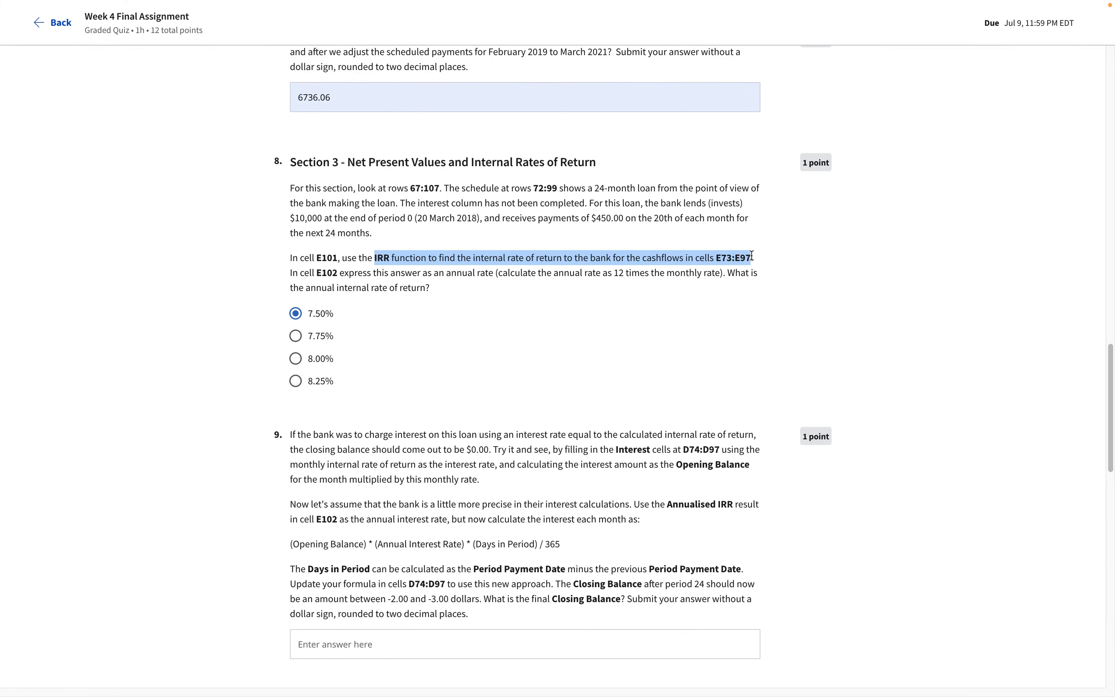
drag(363, 274, 488, 274)
click(498, 274)
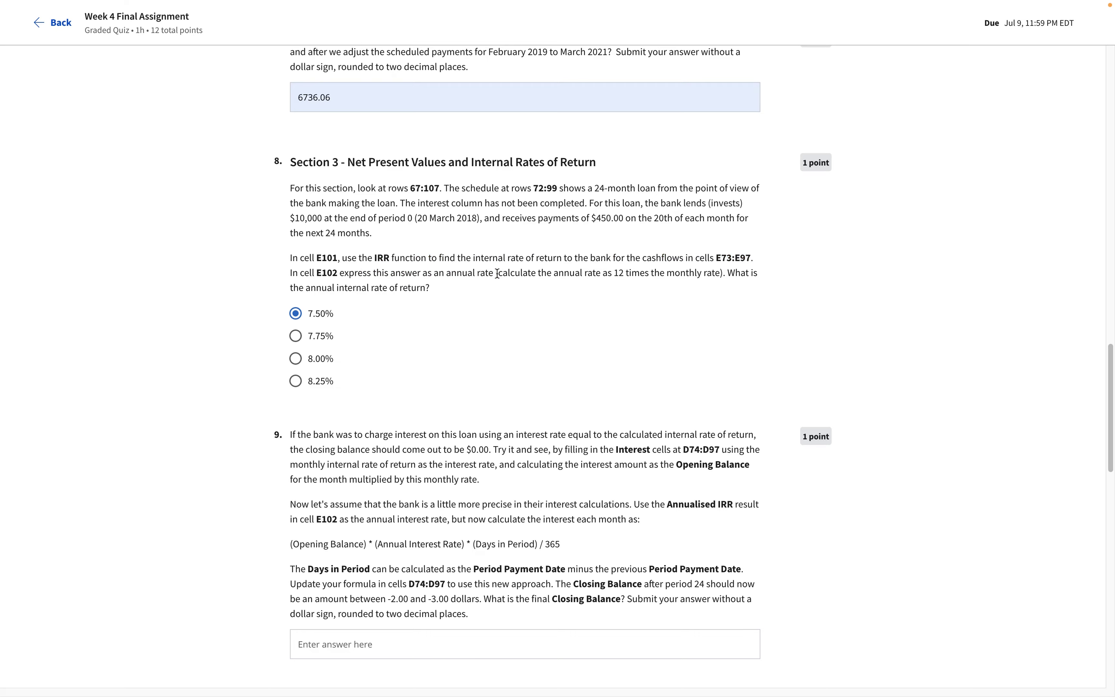
key(super+Tab)
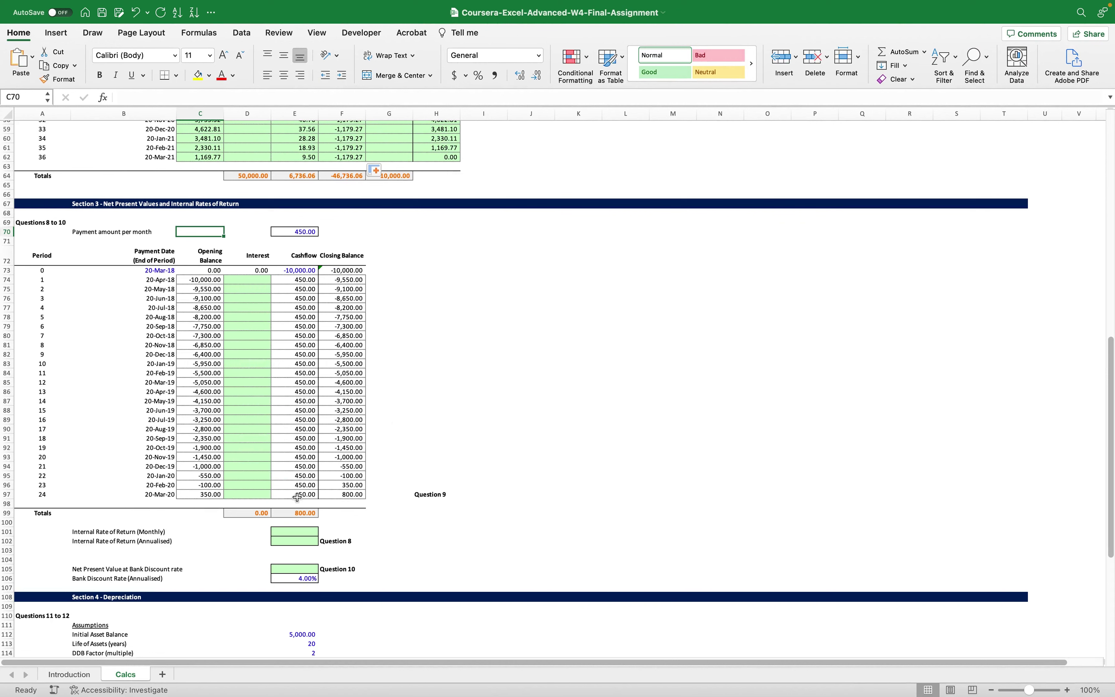
- Enter =IRR(E73:E97) in E101, giving a 0.63% monthly rate
click(296, 531)
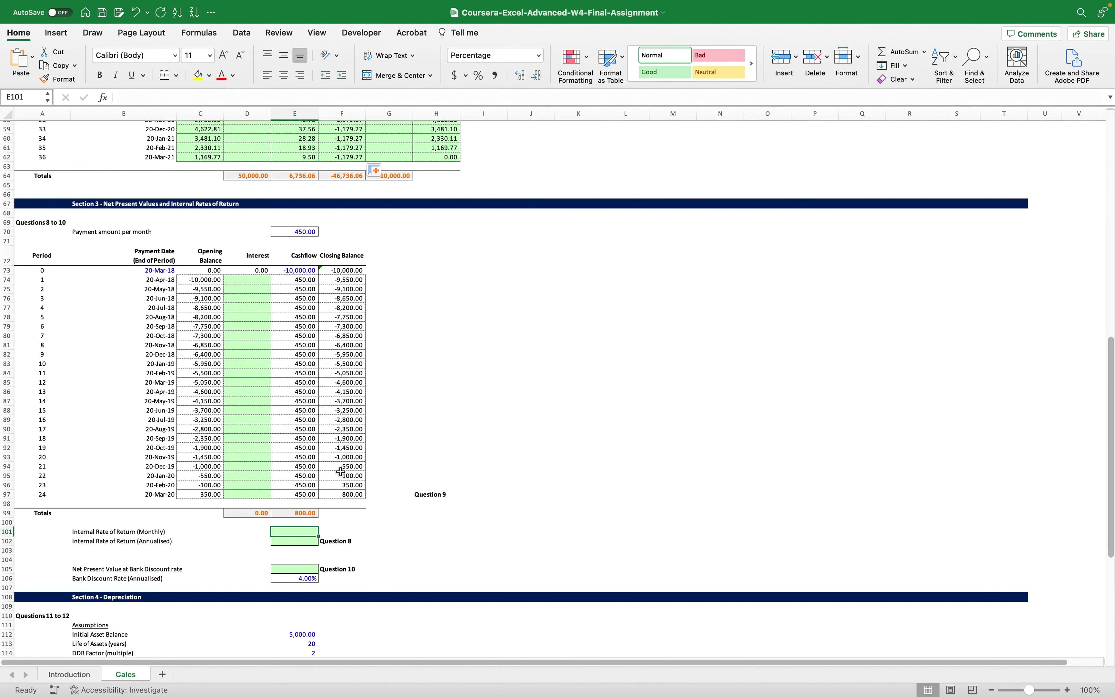
click(189, 93)
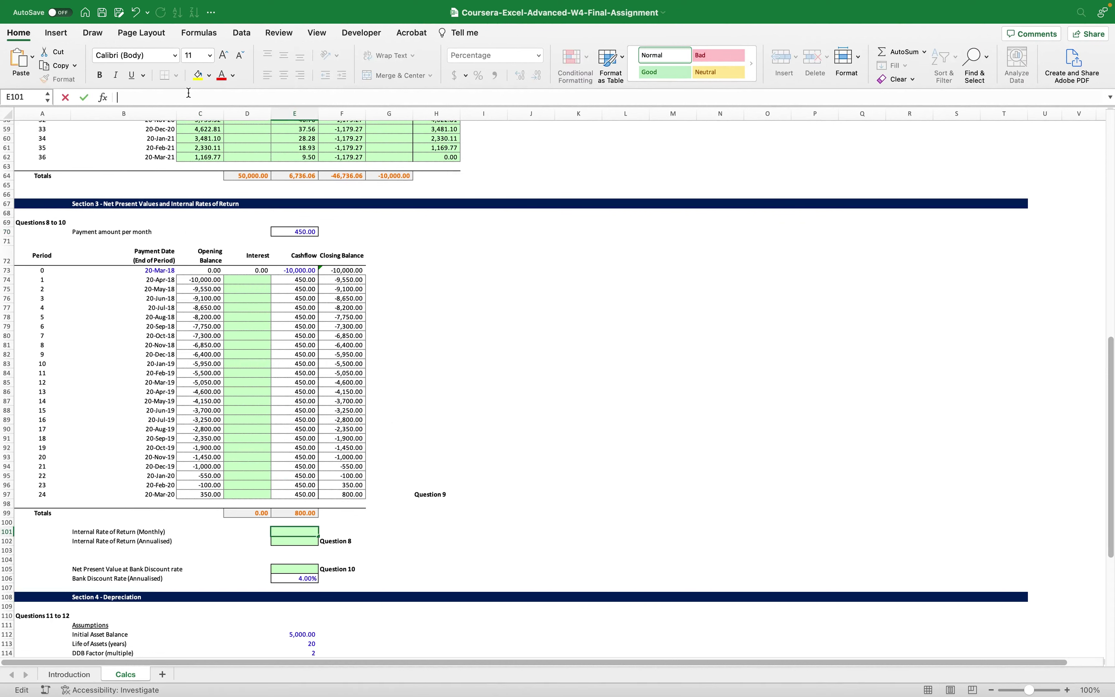
text(=ir)
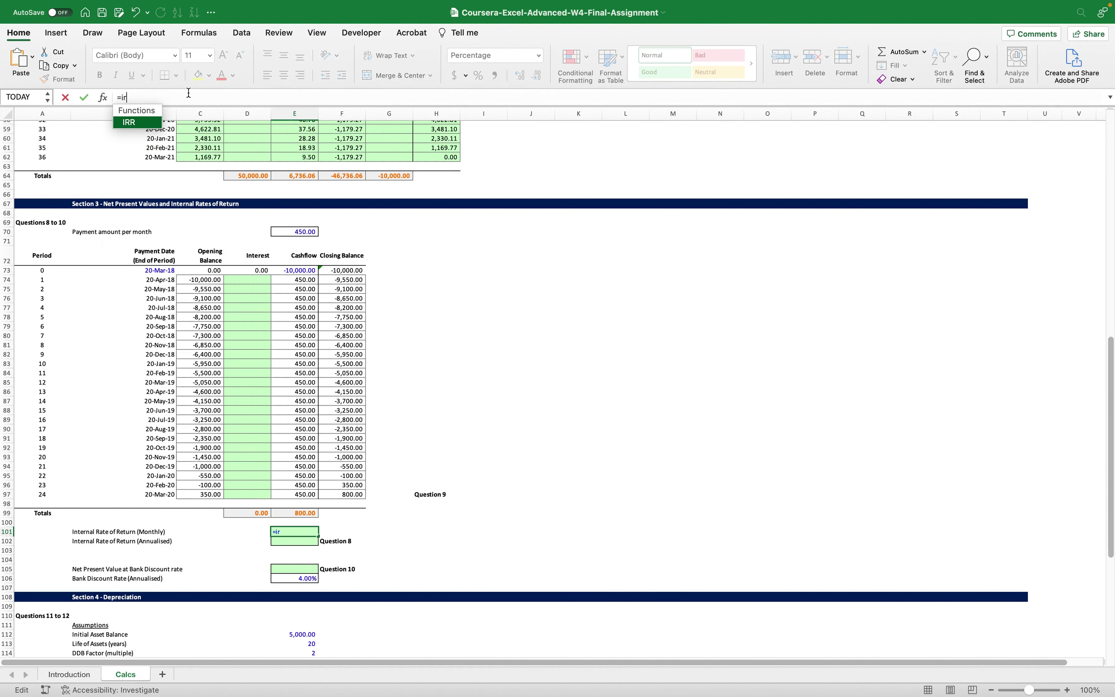
key(Tab)
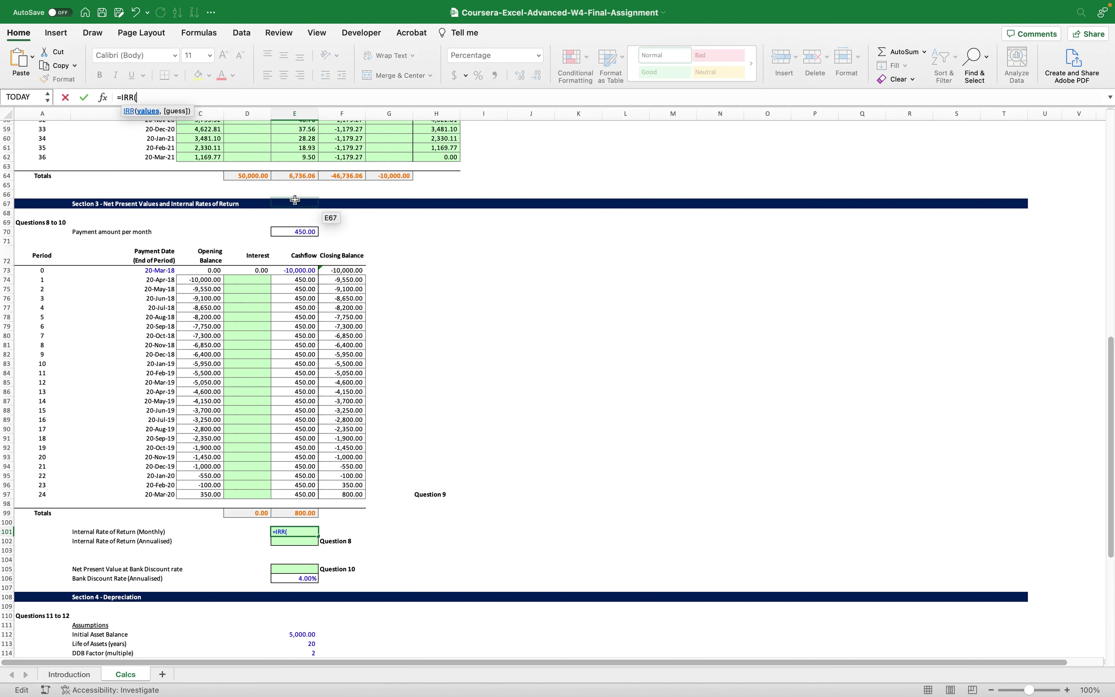
drag(309, 271, 310, 493)
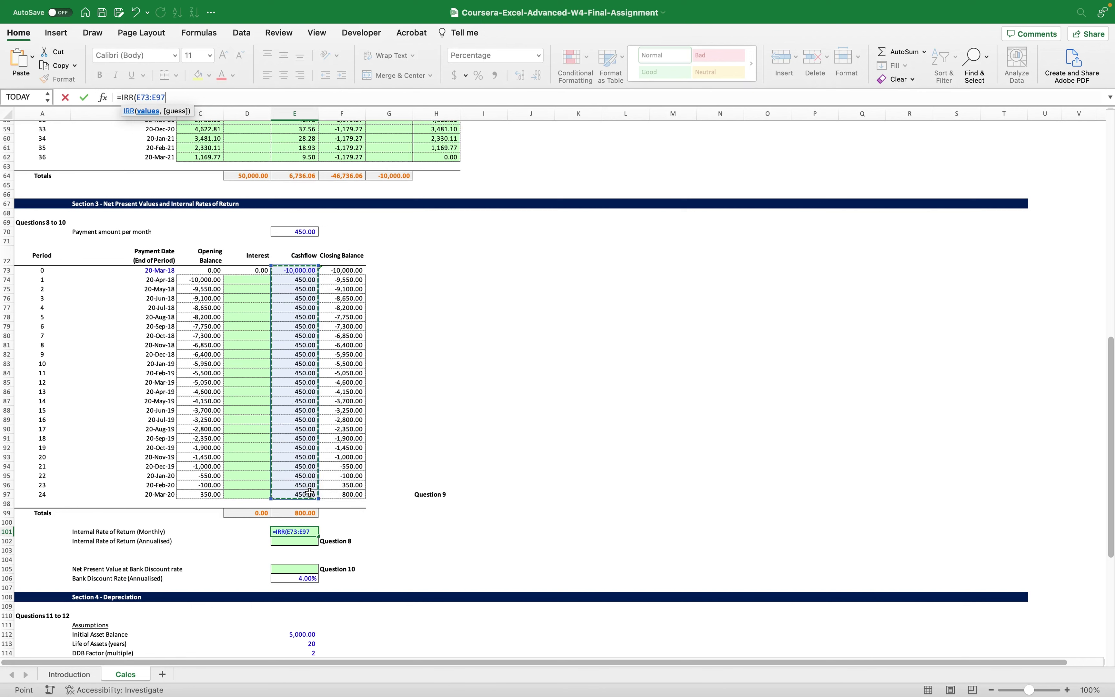
text())
key(Return)
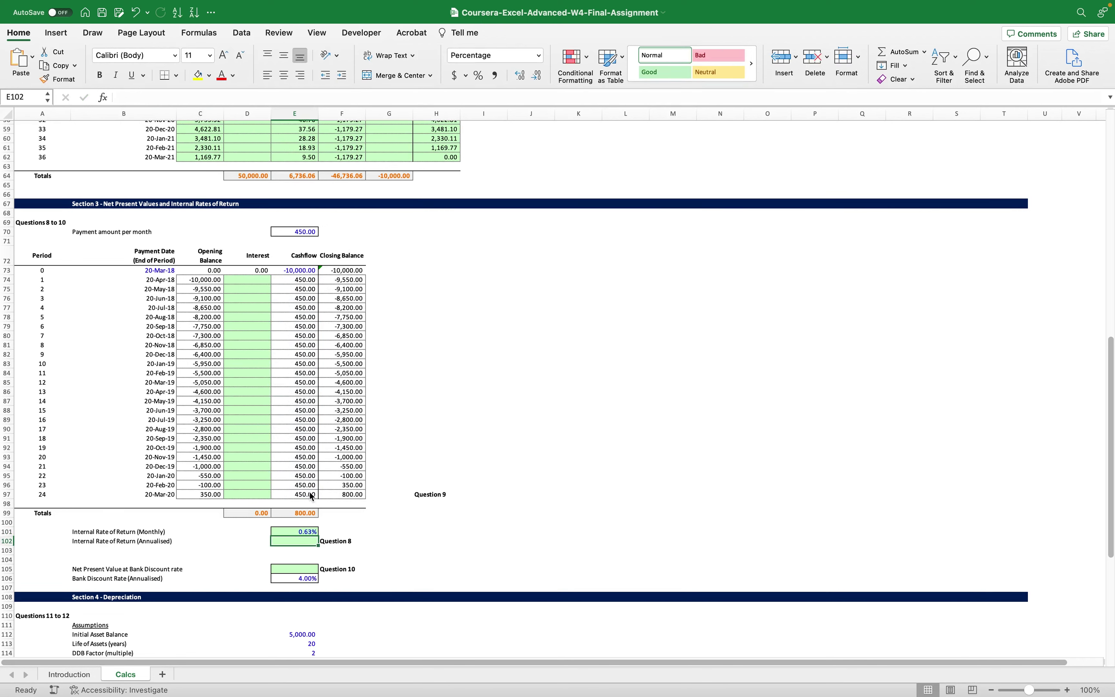
- Enter =E101*12 in E102 for the 7.50% annualised rate
text(=)
click(296, 532)
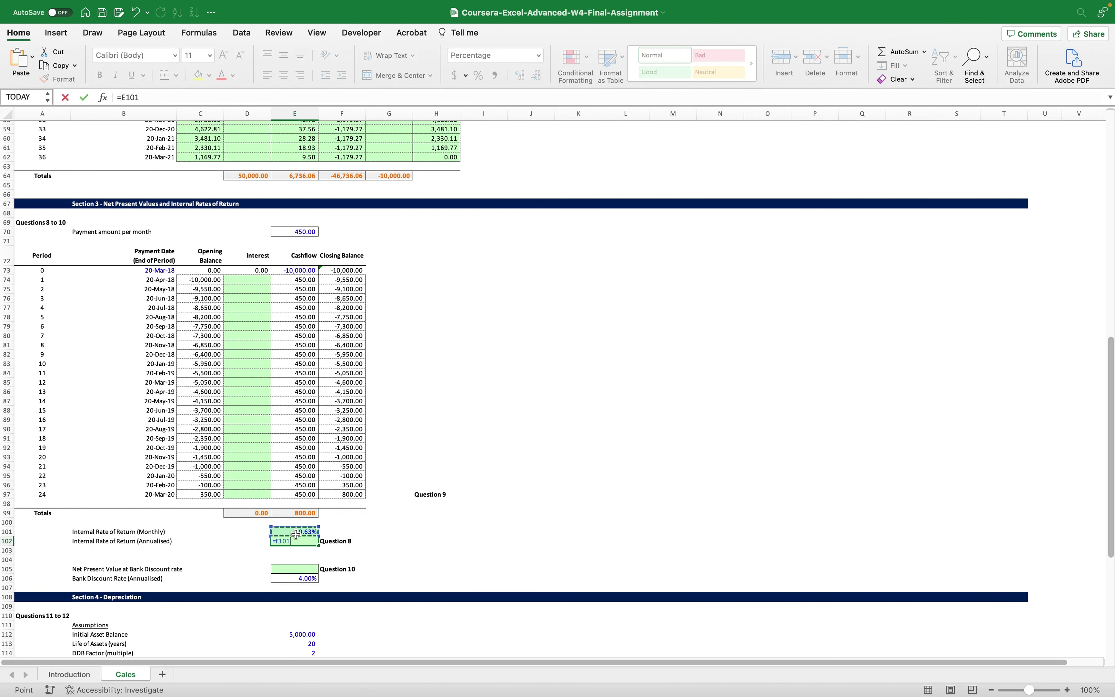
text(*12)
key(Return)
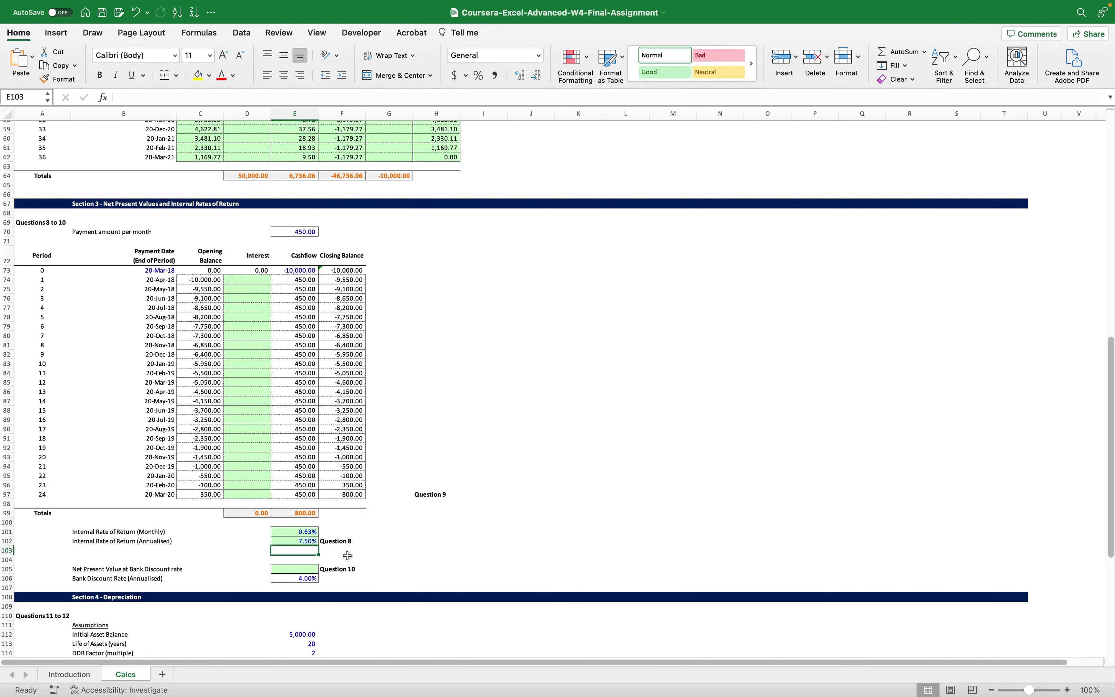
key(super+Tab)
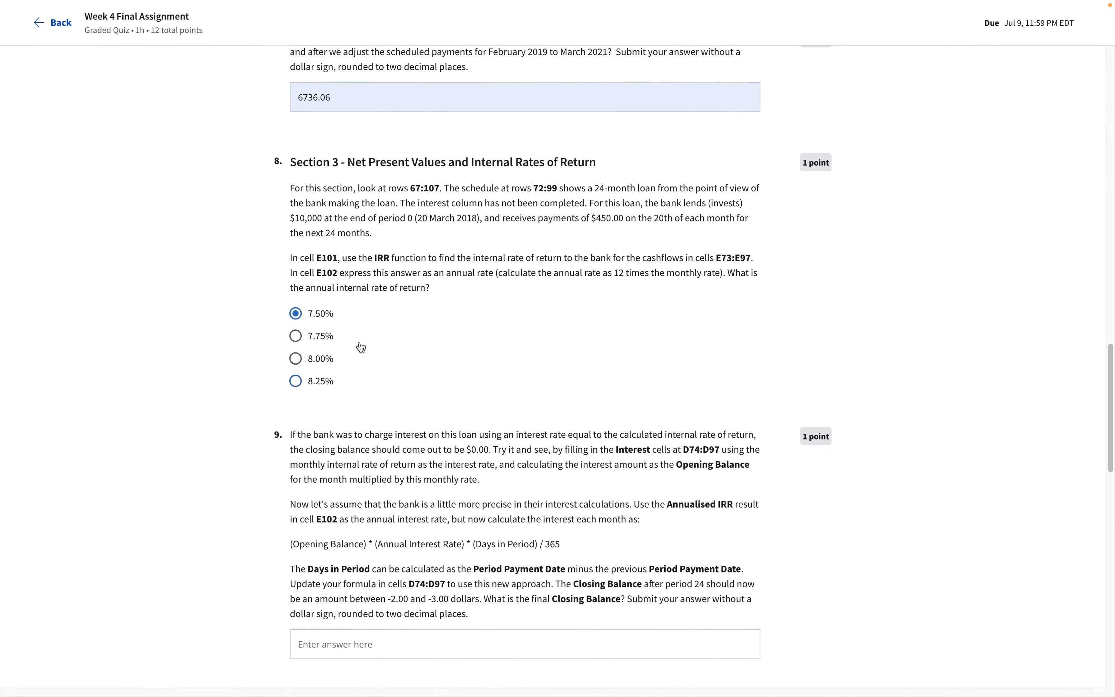
- Scroll to question 9 and read its day-count interest formula line
scroll(259, 316, down, 3)
scroll(259, 314, down, 3)
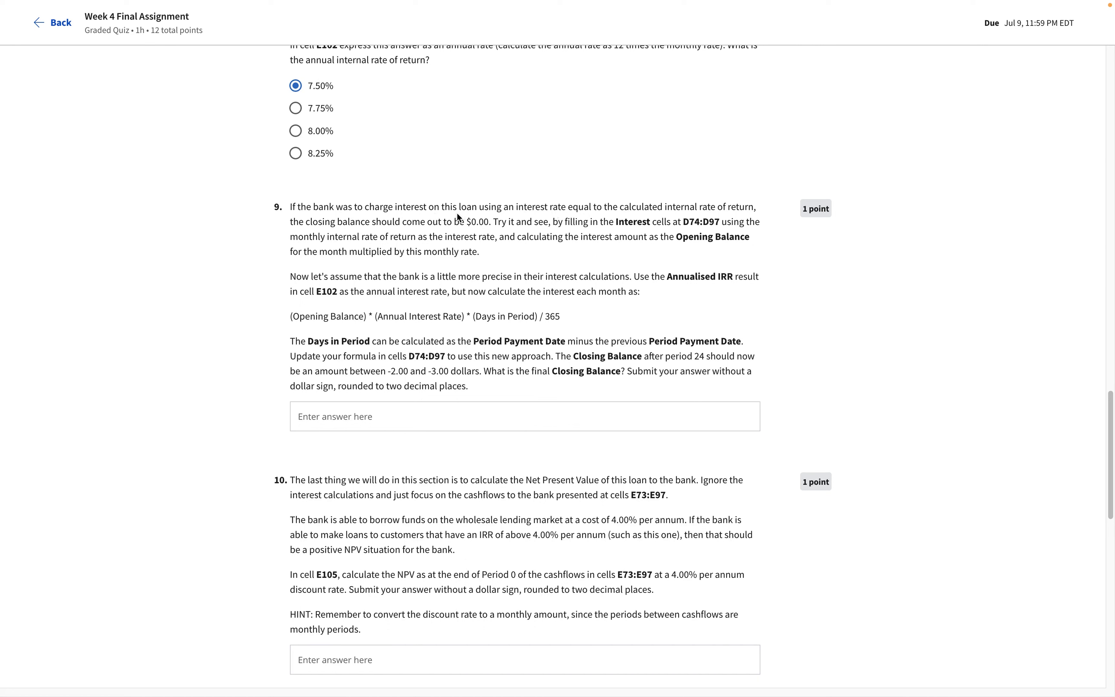
drag(404, 277, 567, 322)
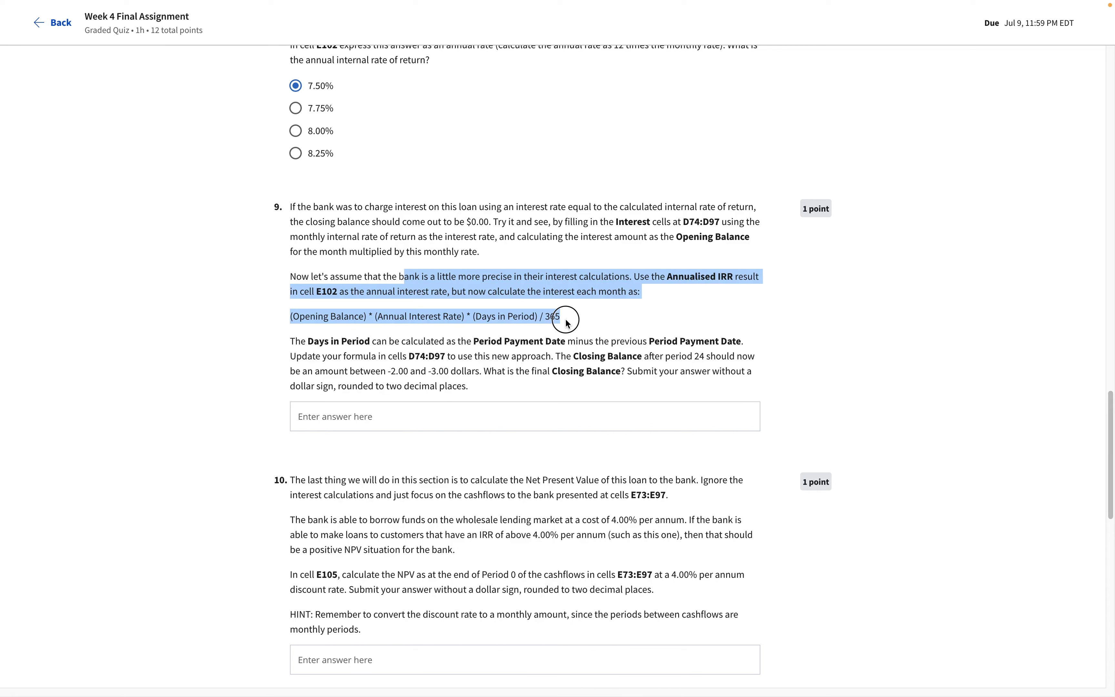
click(311, 316)
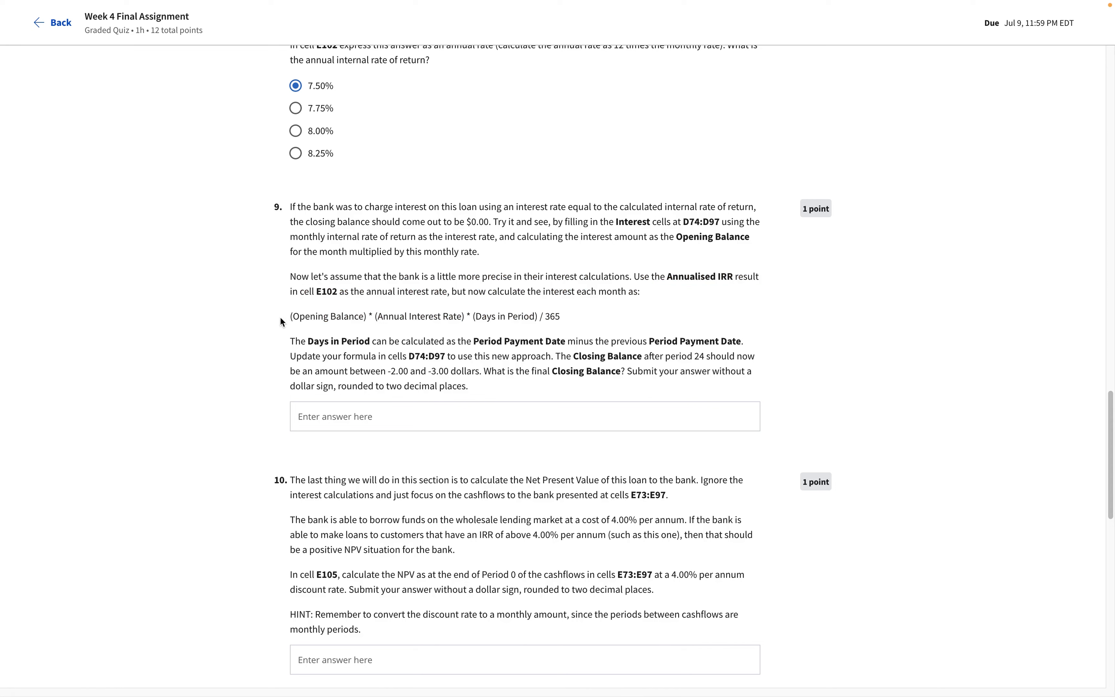
drag(281, 317, 391, 316)
click(391, 318)
- Study the annual rate and days-in-period terms and the Days in Period definition
click(484, 319)
click(525, 319)
drag(395, 341, 742, 341)
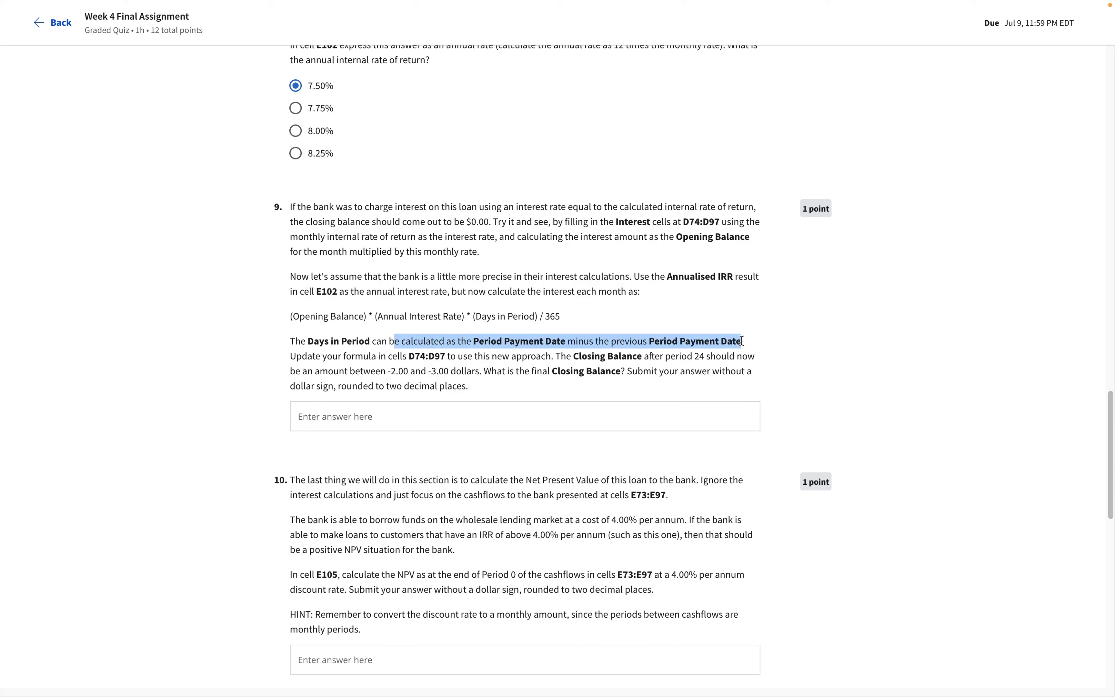
click(724, 340)
key(super+Tab)
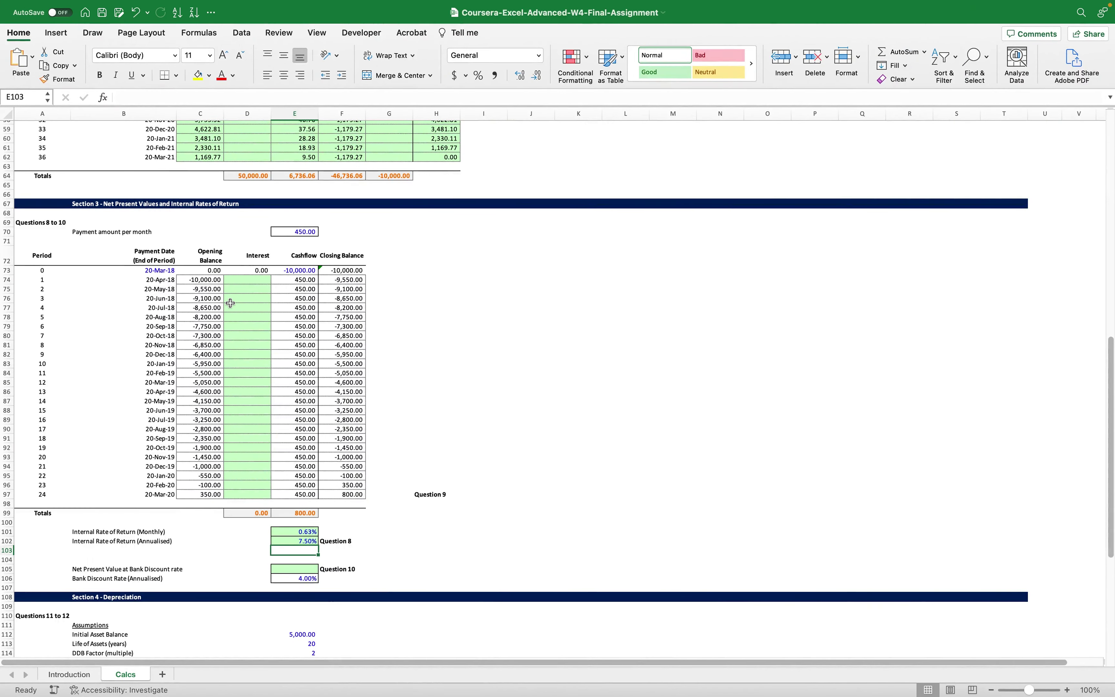
- Begin D74's interest formula as the opening balance C74 times the absolute annualised IRR $E$102
click(248, 280)
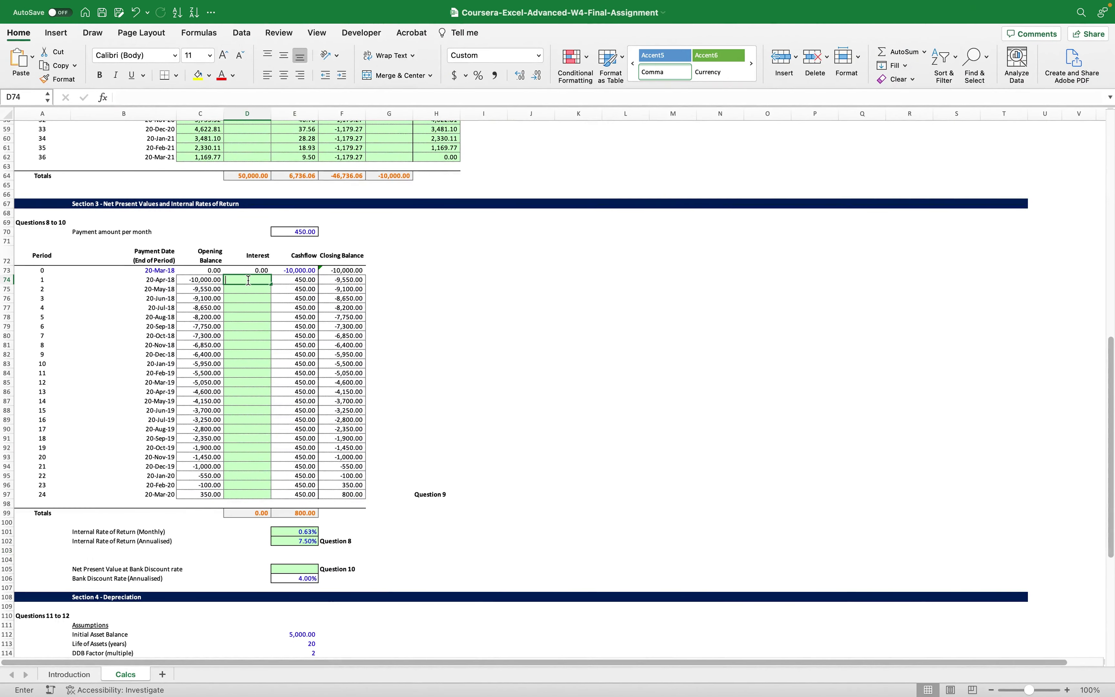
text(=)
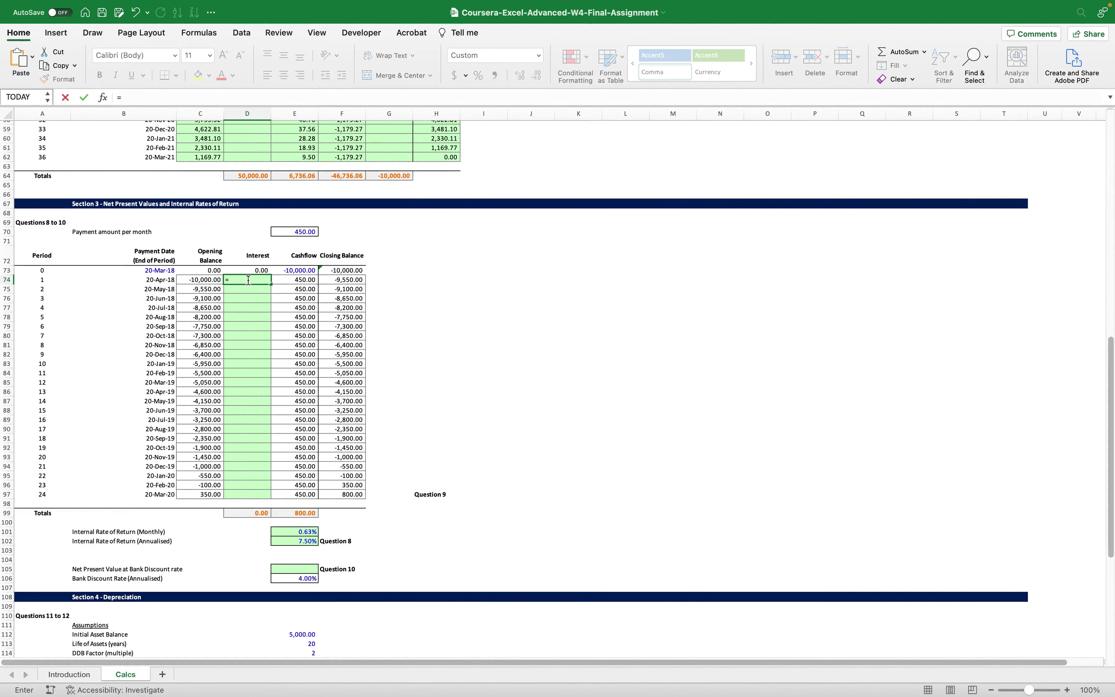
click(214, 282)
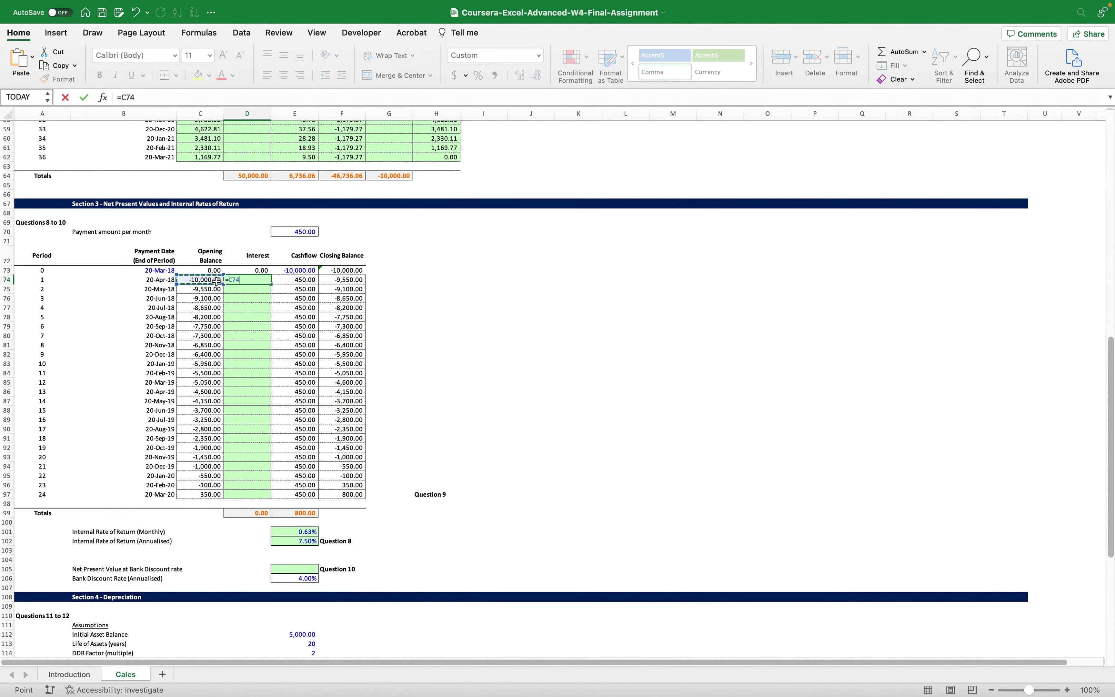
text(*)
click(304, 543)
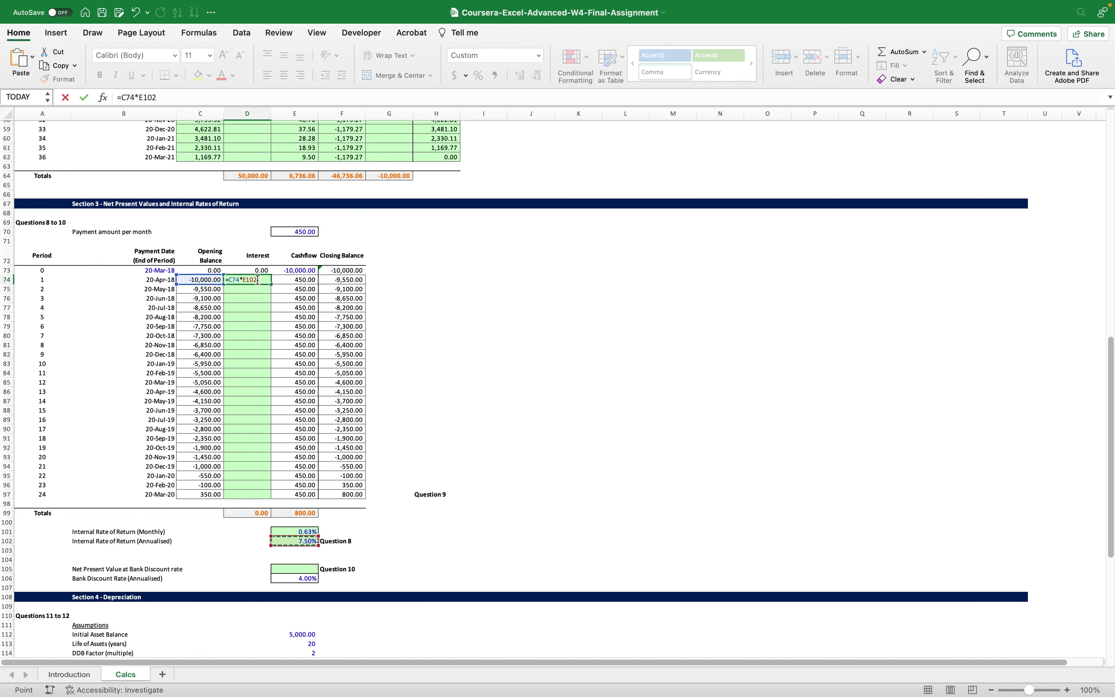
key(F4)
- Multiply by days elapsed (B74-B73)/365 and accept Excel's corrected formula, giving -63.71
text(*()
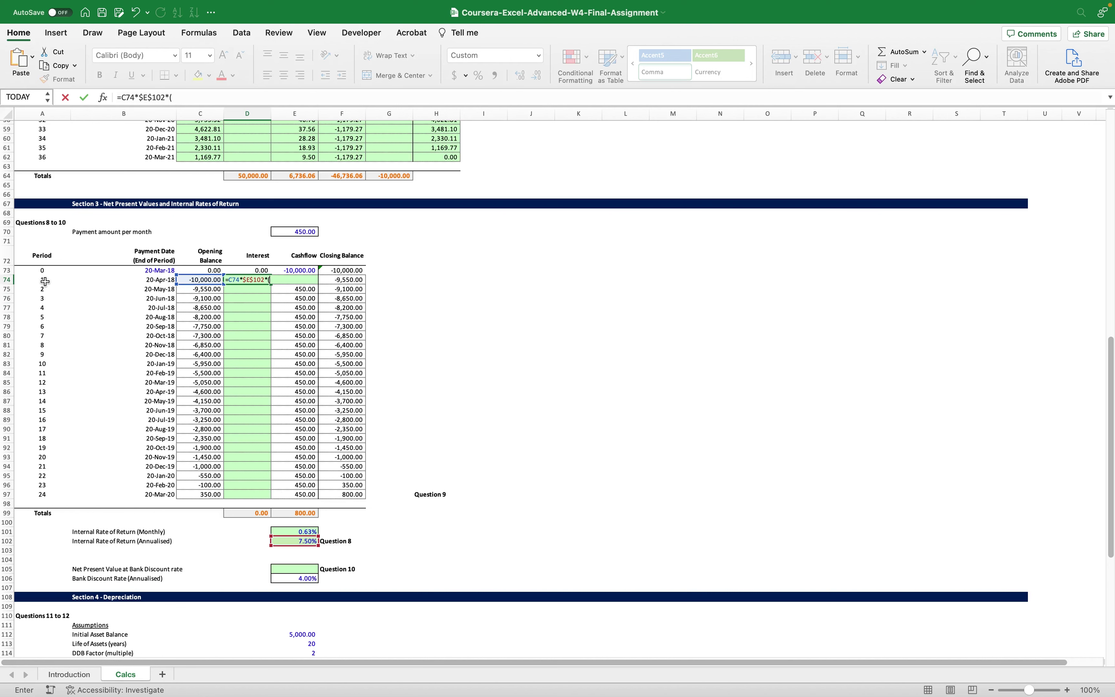
click(162, 280)
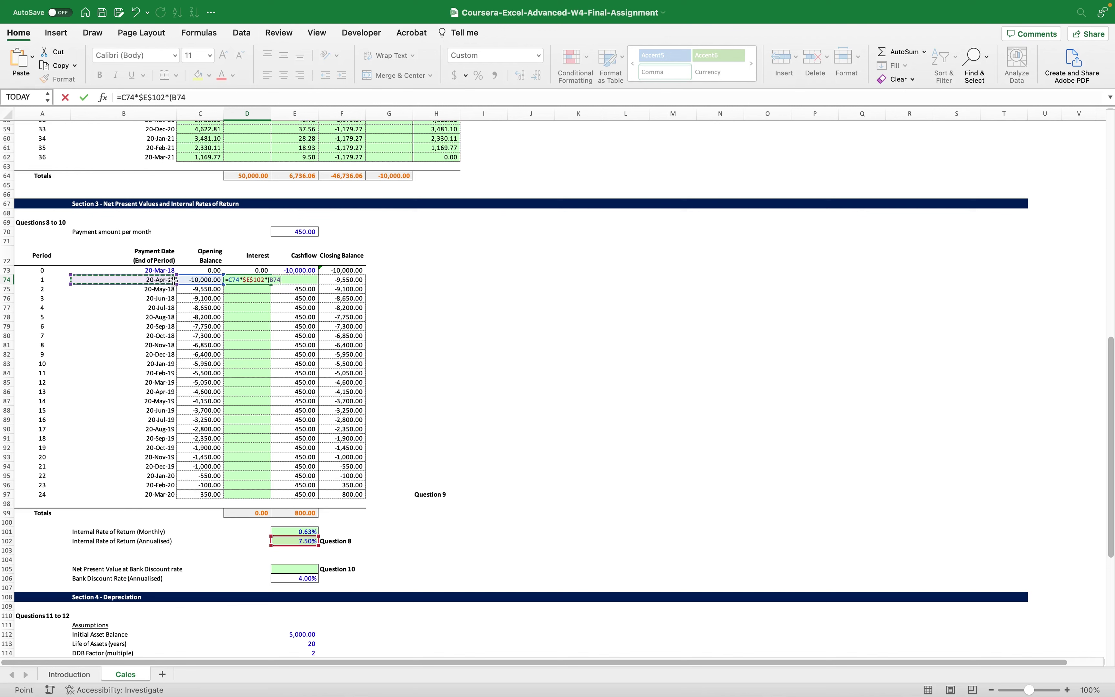
text(-)
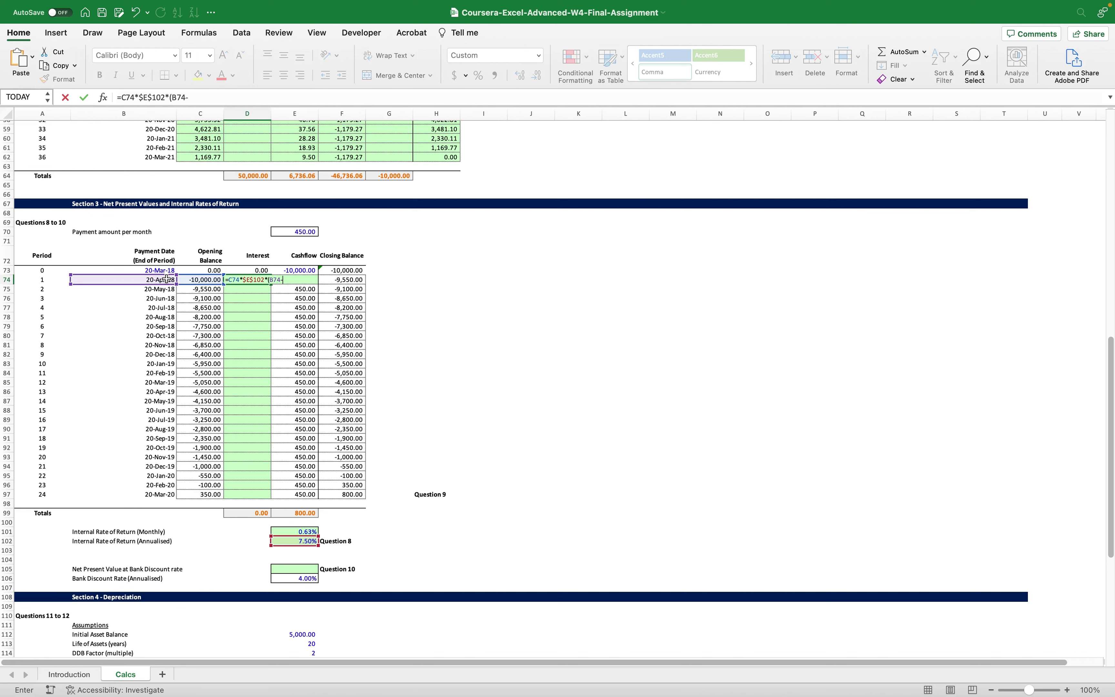
click(165, 271)
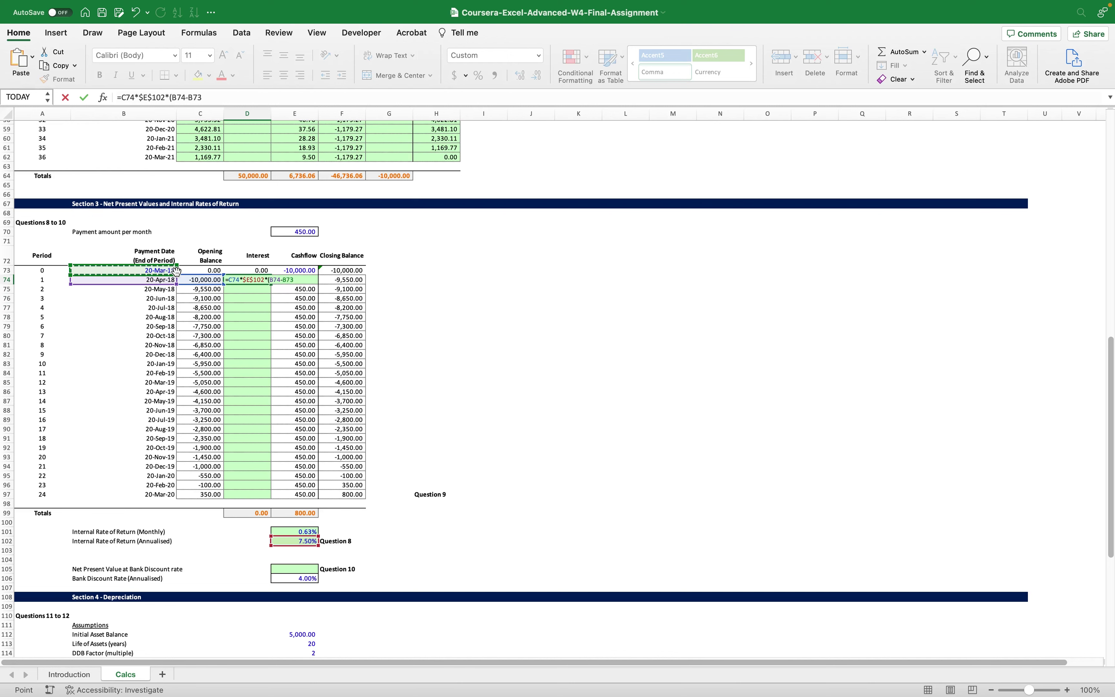
text()/365))
key(Return)
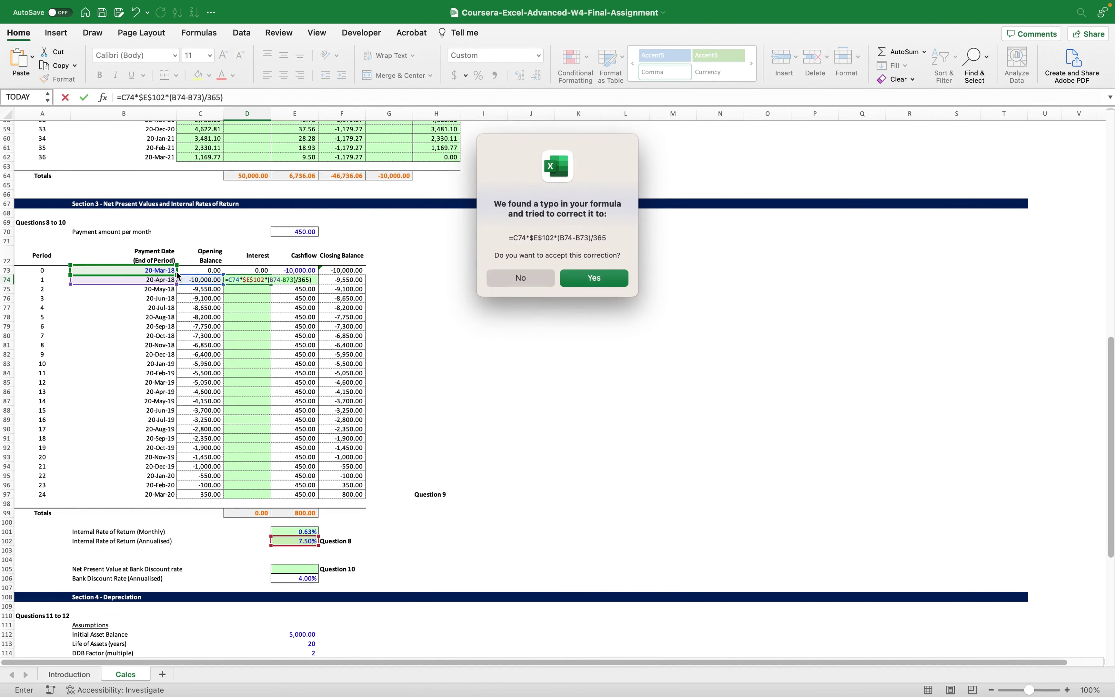
click(576, 275)
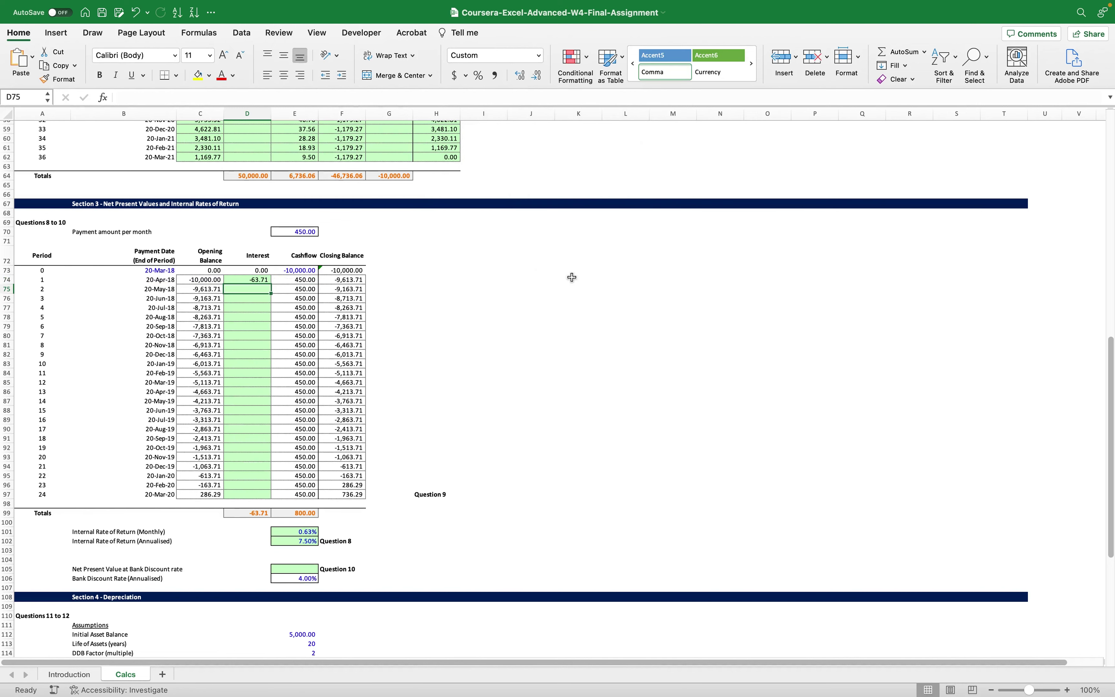
click(265, 282)
- Fill D74's interest formula down to D97 and check F97's closing balance of -2.54
drag(272, 284, 271, 498)
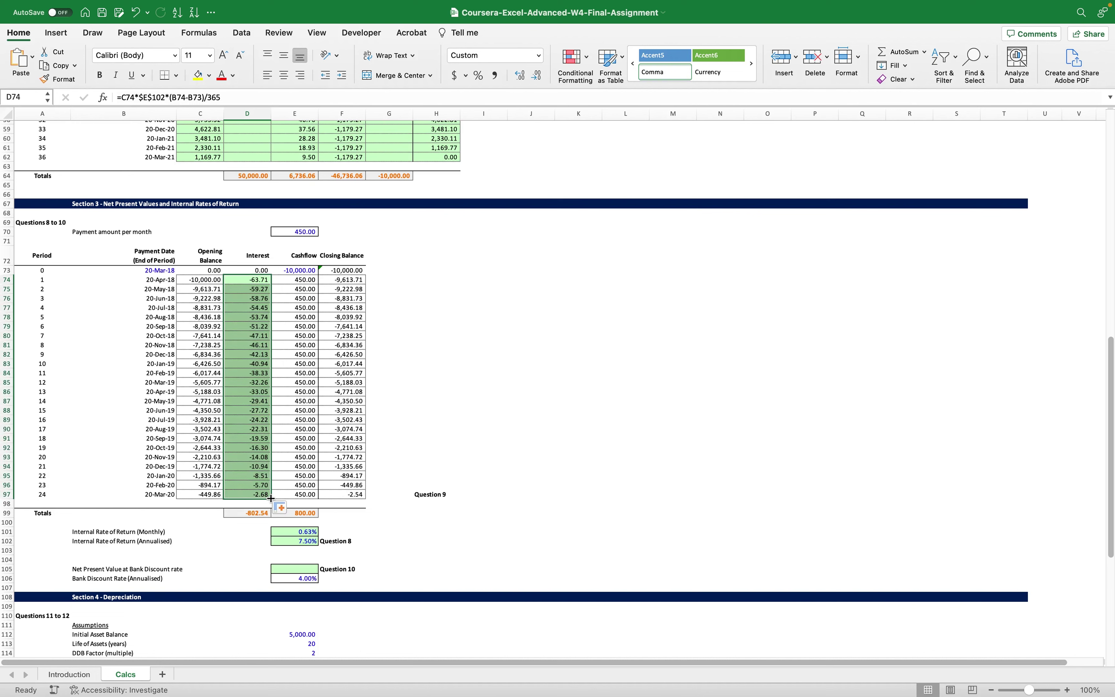
click(346, 495)
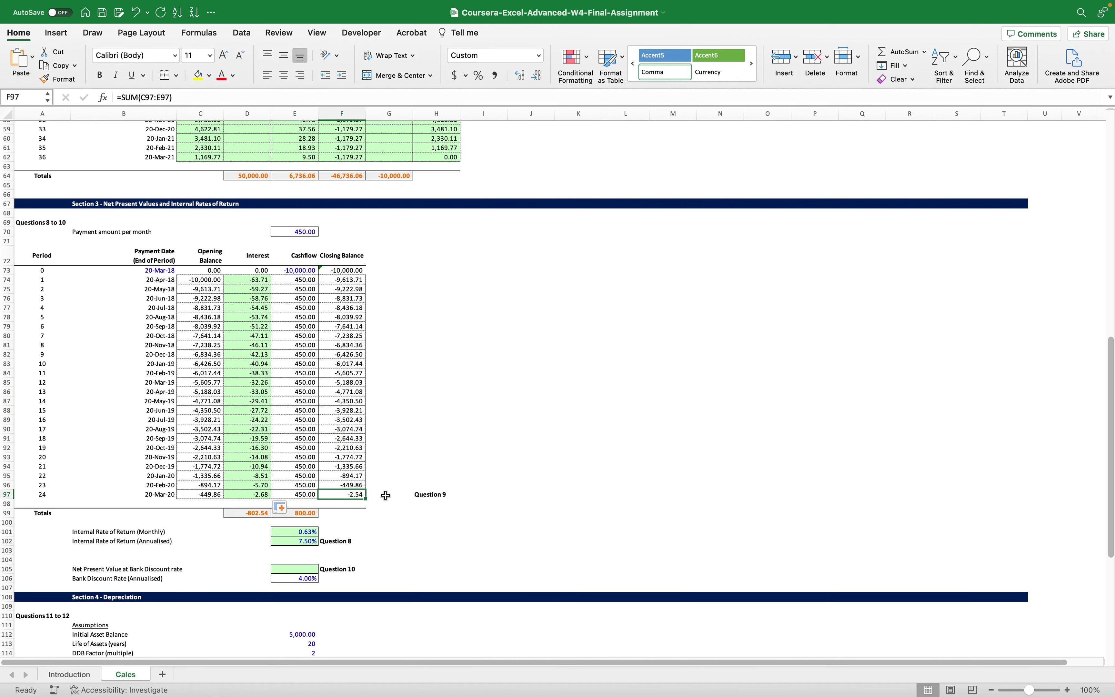
key(super+Tab)
click(466, 416)
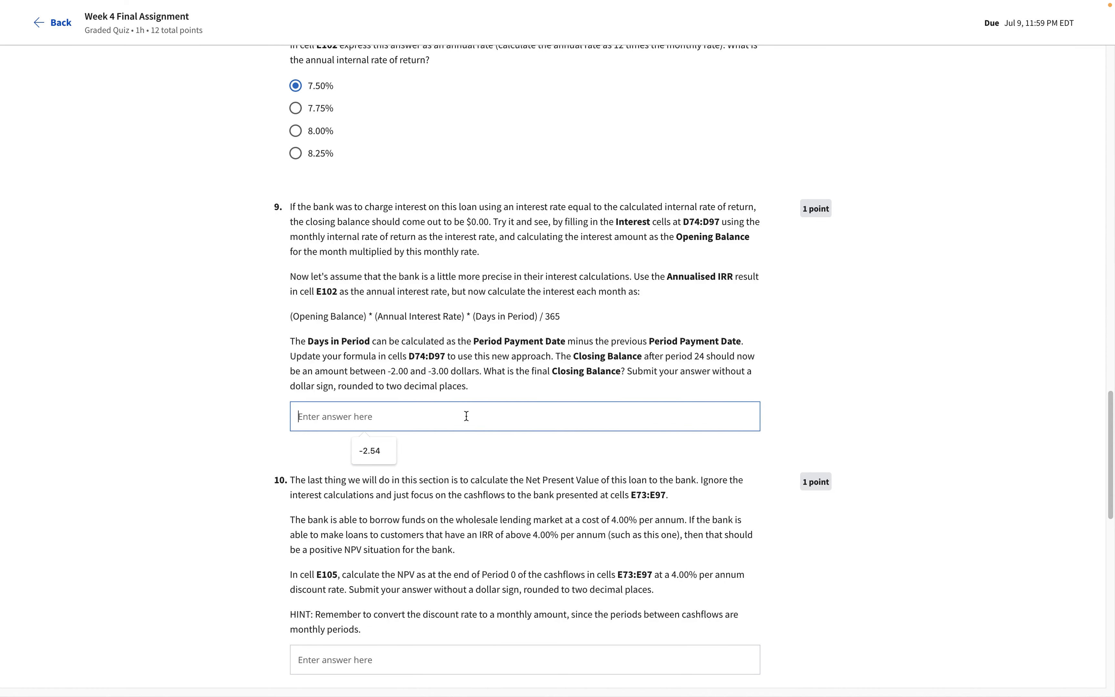
- Enter -2.54 as the Question 9 answer
click(374, 451)
click(233, 434)
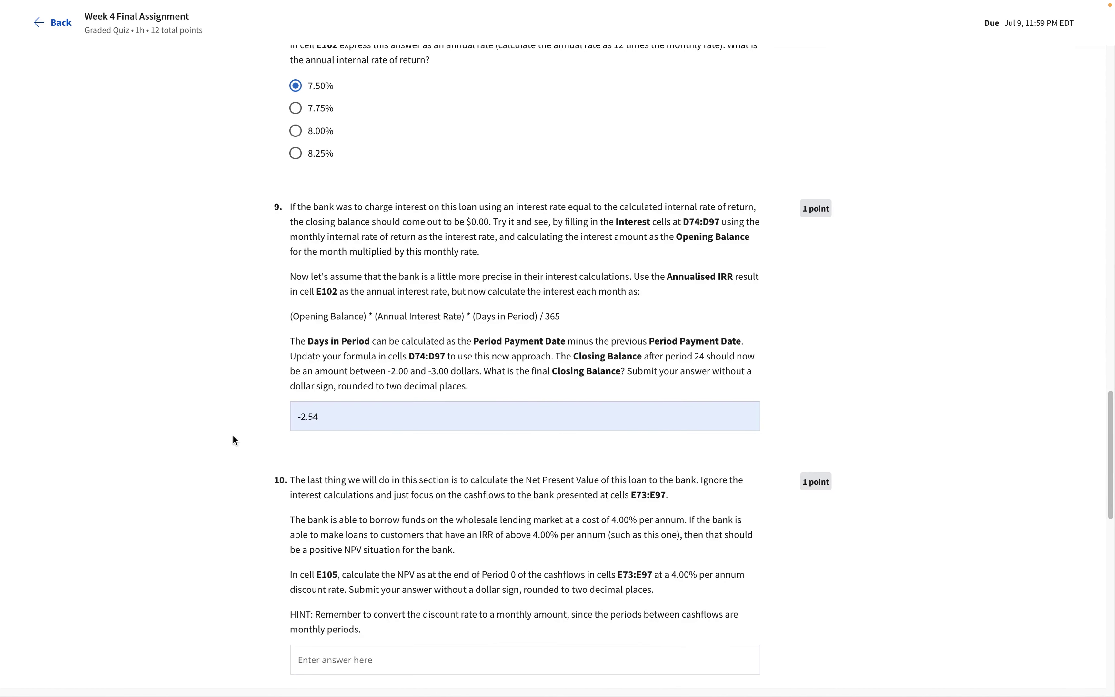
scroll(232, 436, down, 4)
scroll(232, 436, down, 3)
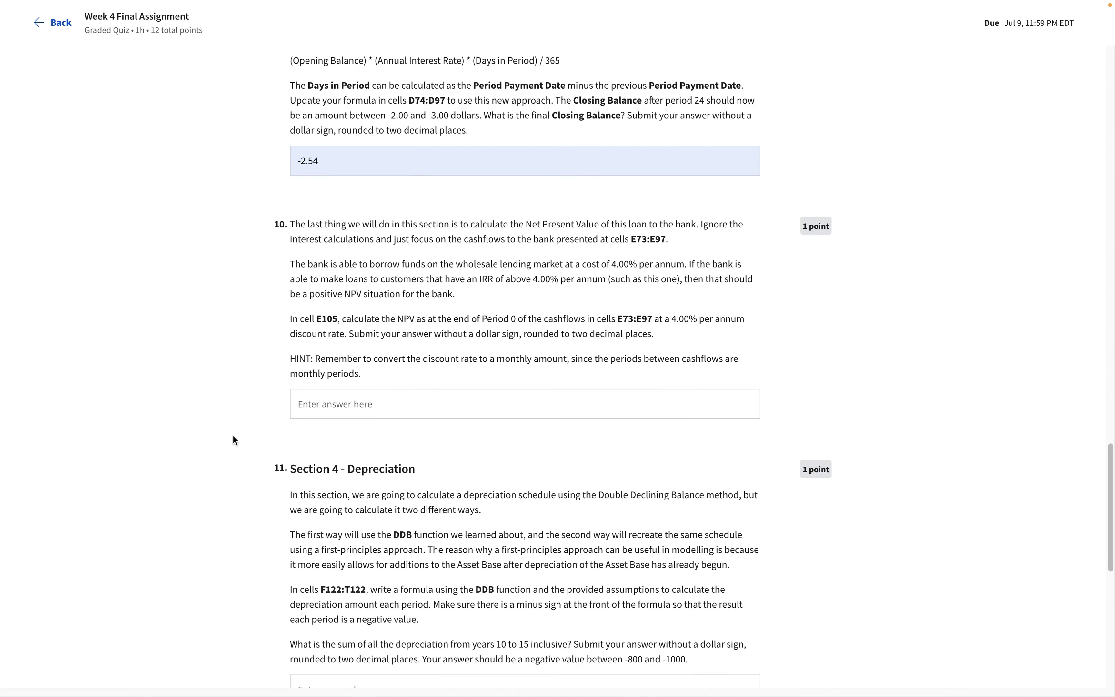
scroll(232, 435, down, 1)
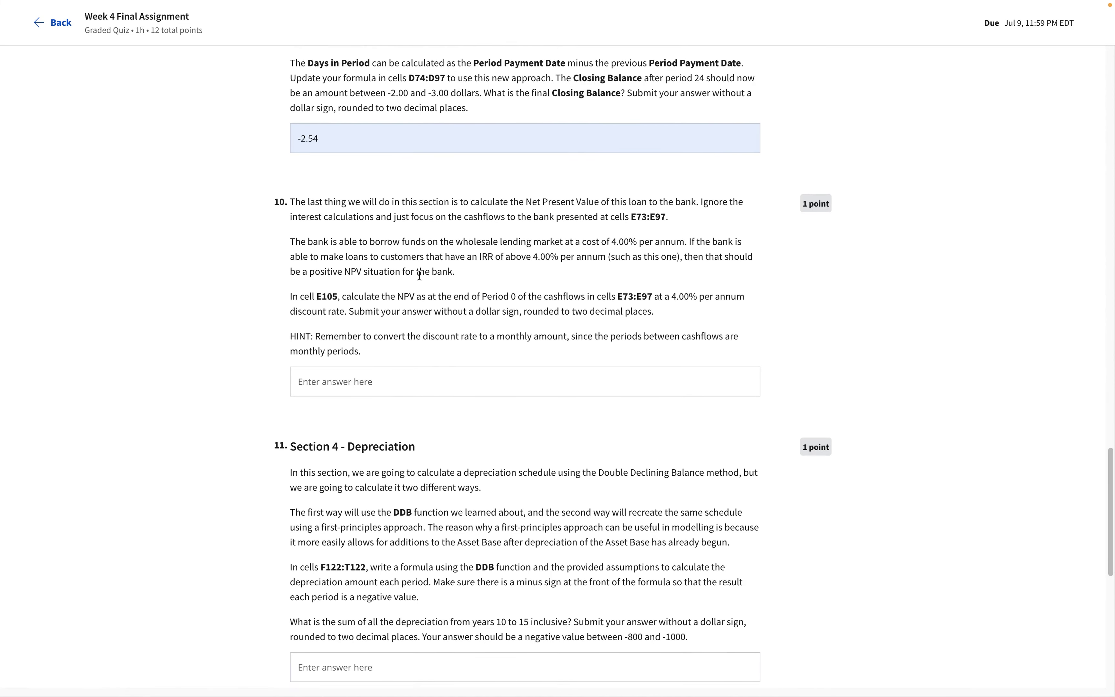
- Read Question 10's NPV at Period 0 instructions and the monthly discount rate hint
drag(531, 202, 696, 207)
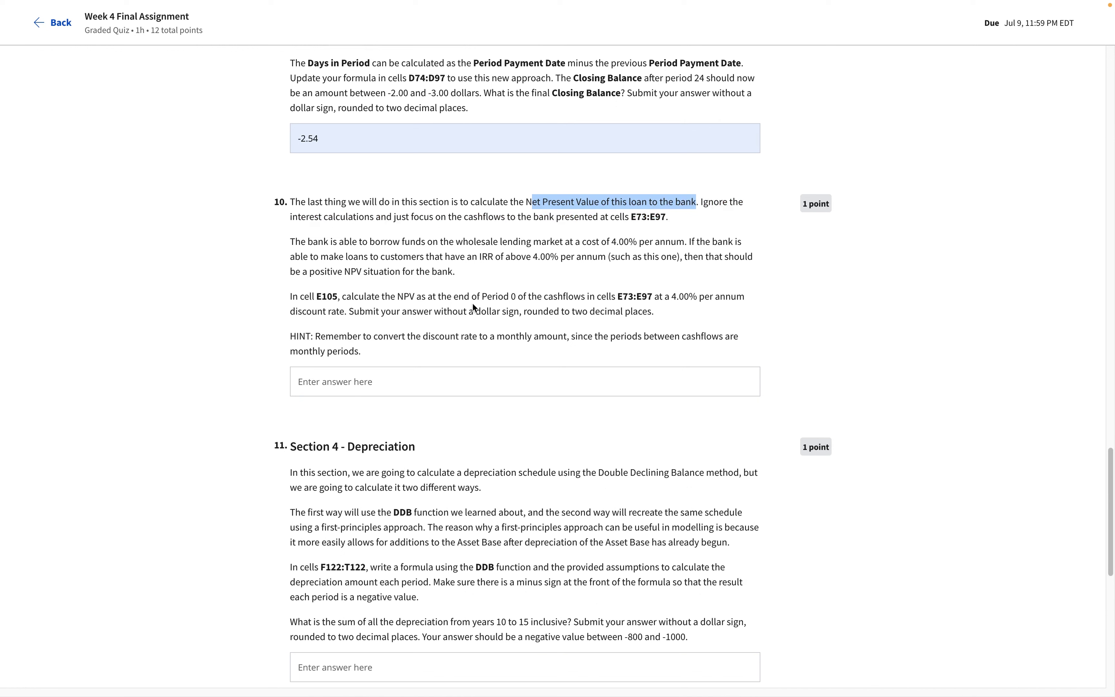
drag(385, 296, 699, 296)
click(699, 295)
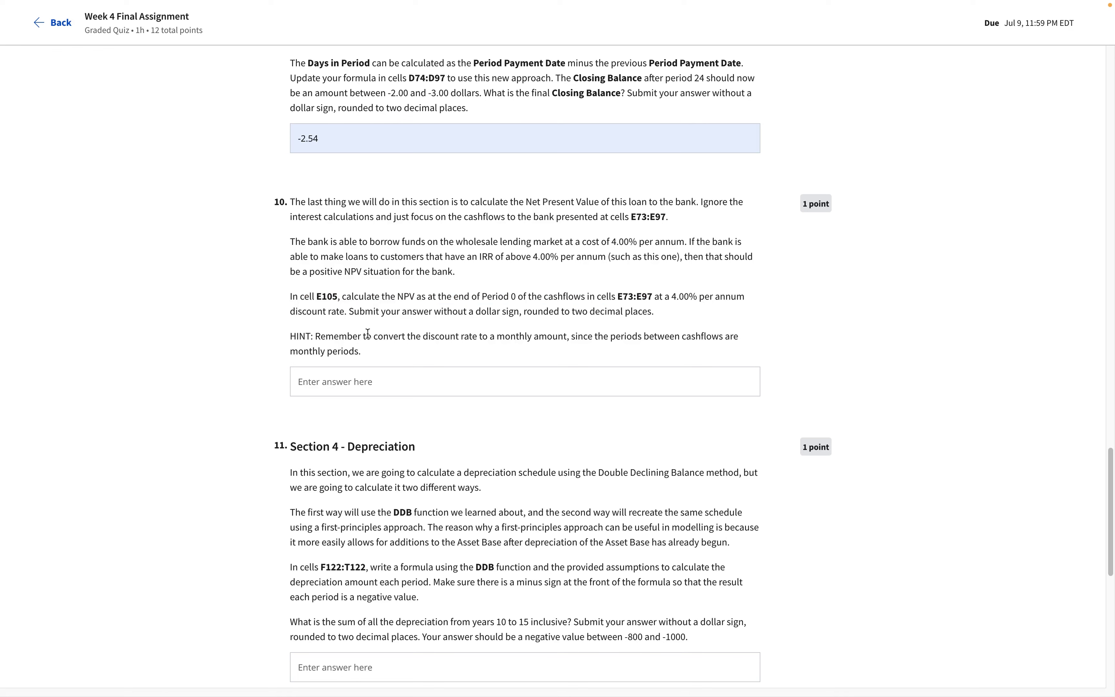
drag(369, 337, 554, 335)
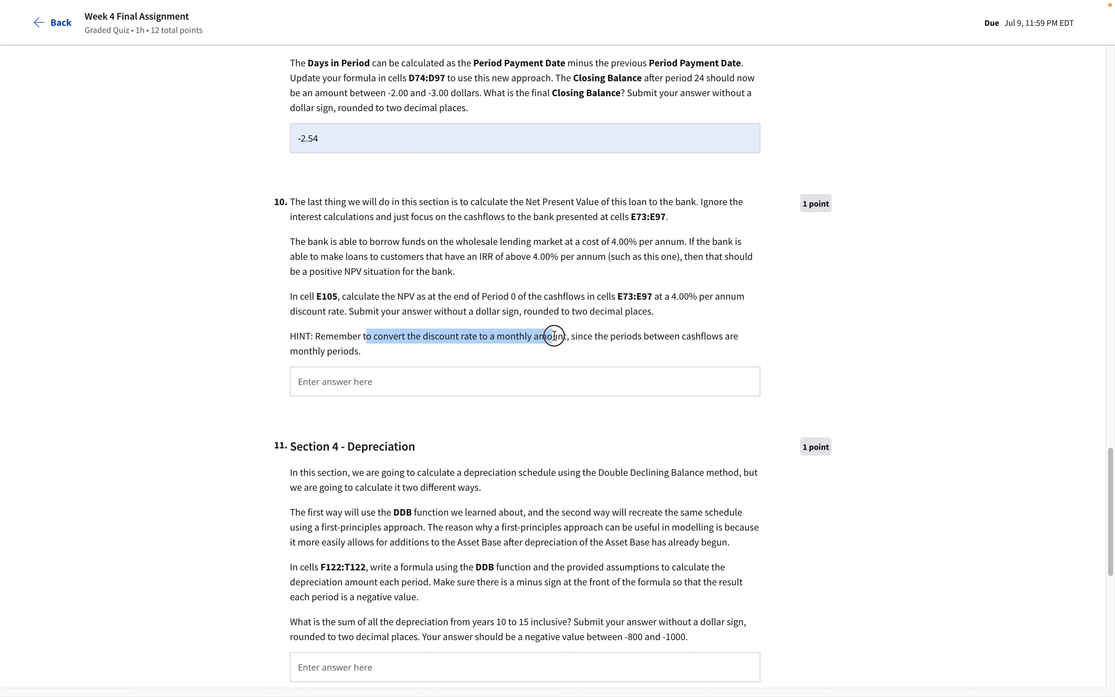
click(554, 336)
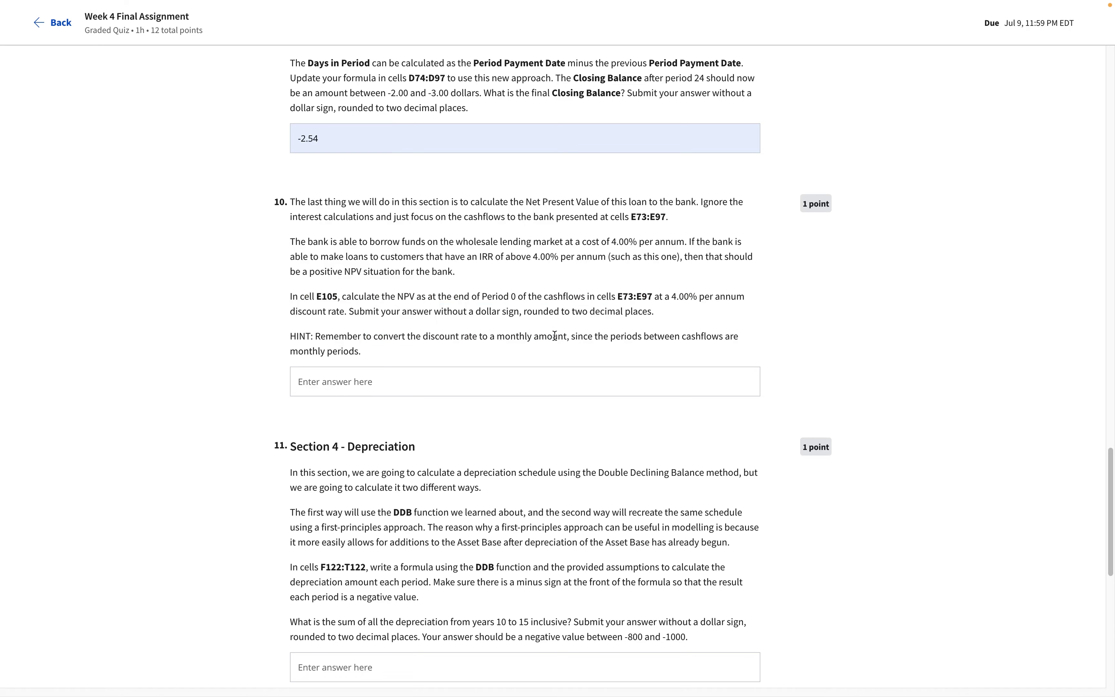
key(super+Tab)
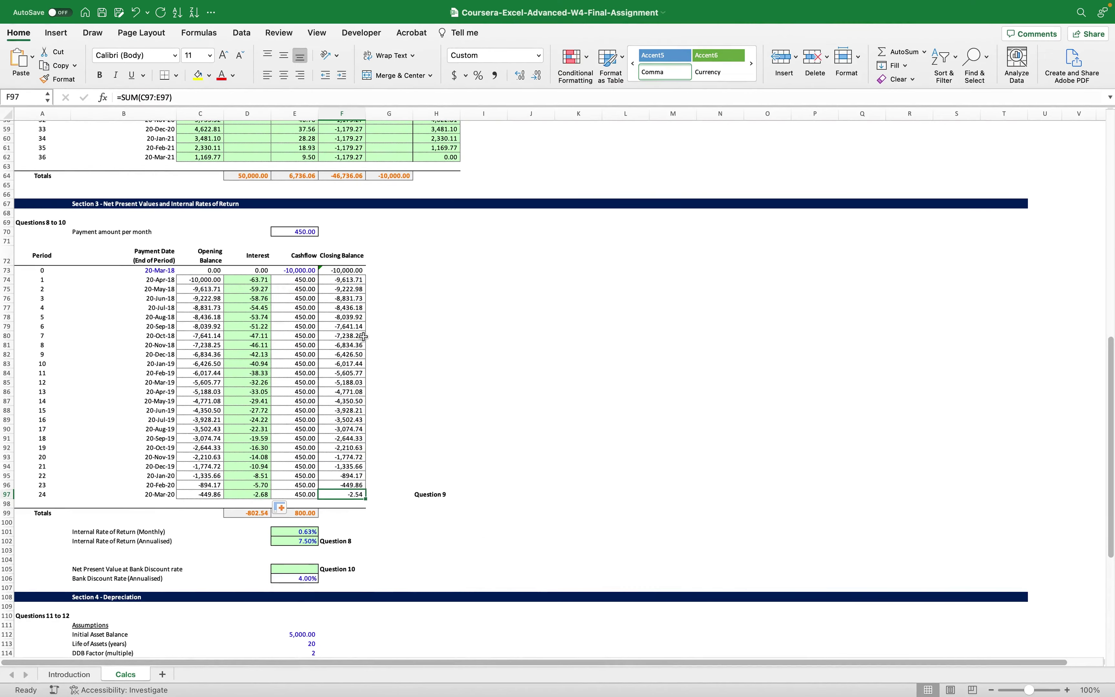
- Start E105's NPV formula using the monthly rate E106/12
click(307, 569)
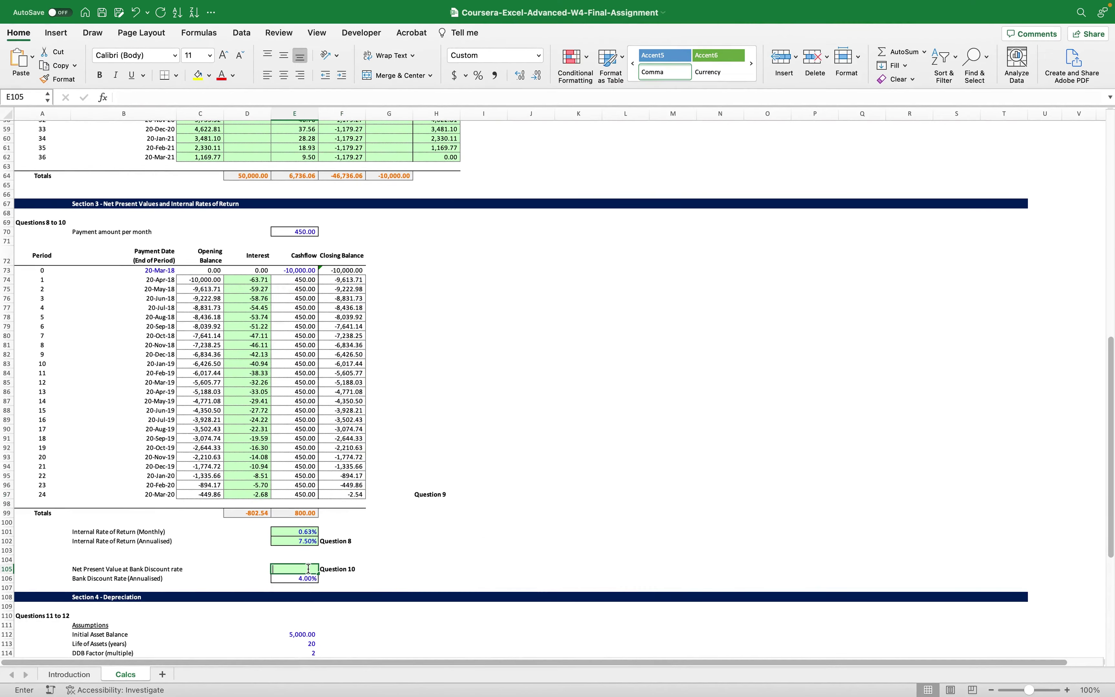
text(=npv)
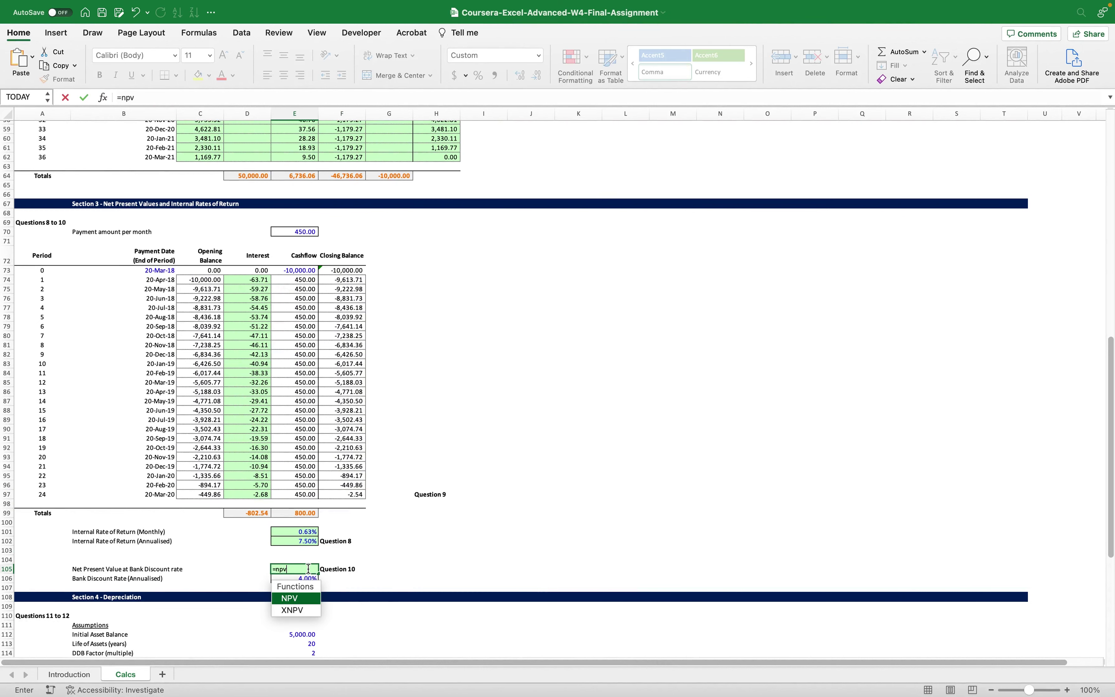
double_click(307, 599)
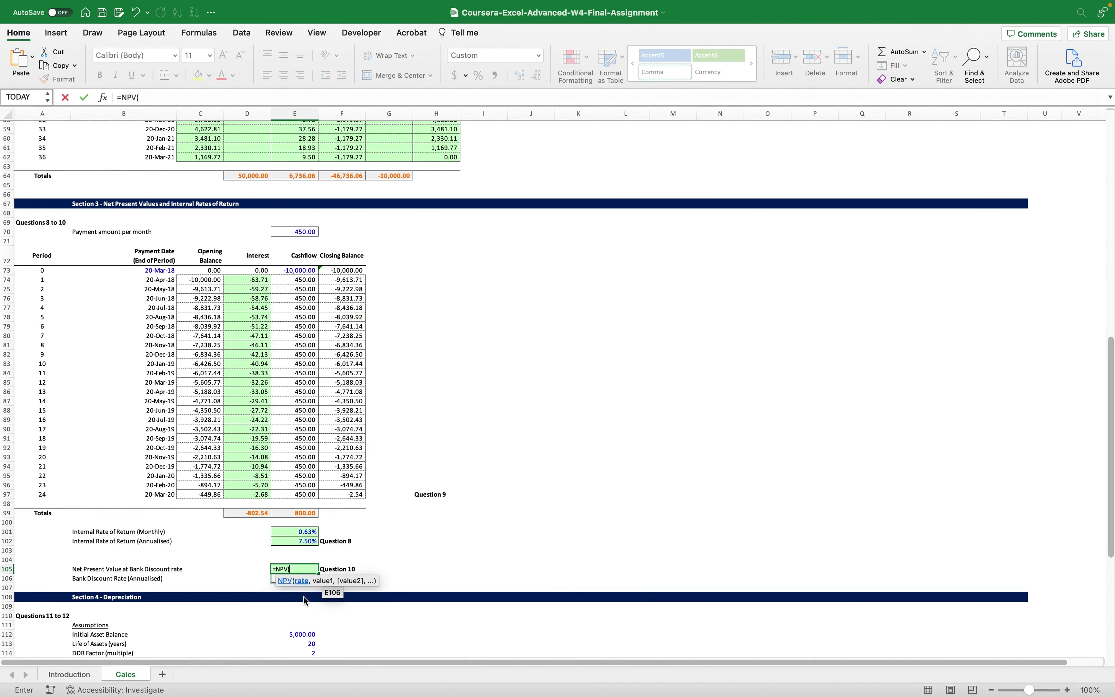
click(157, 95)
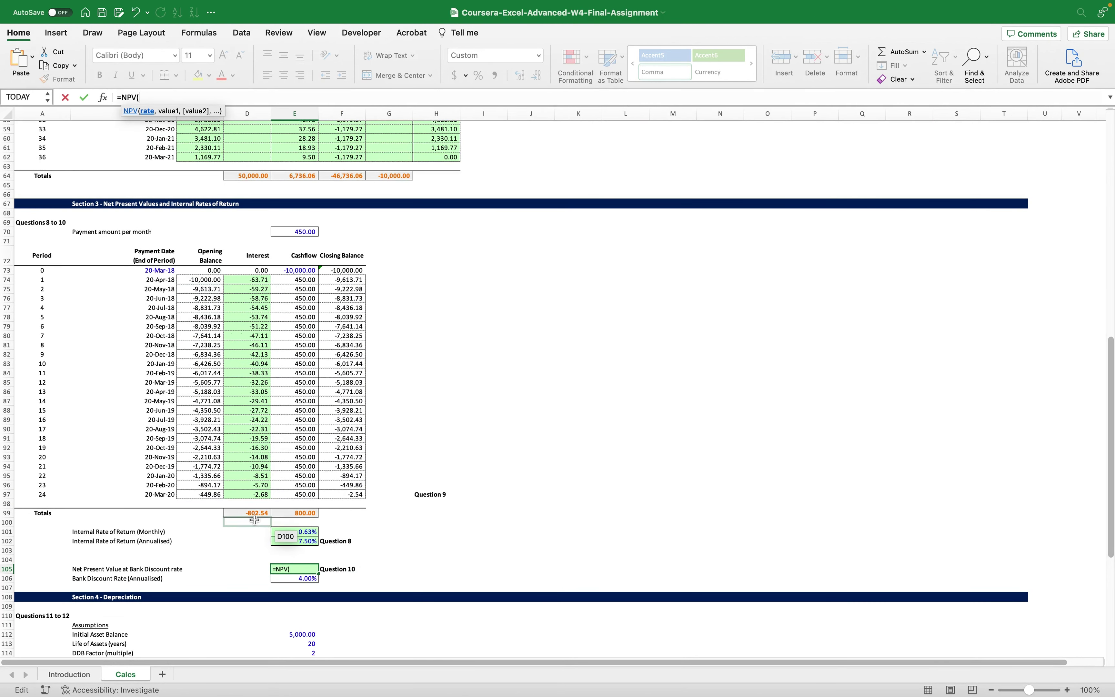
click(289, 577)
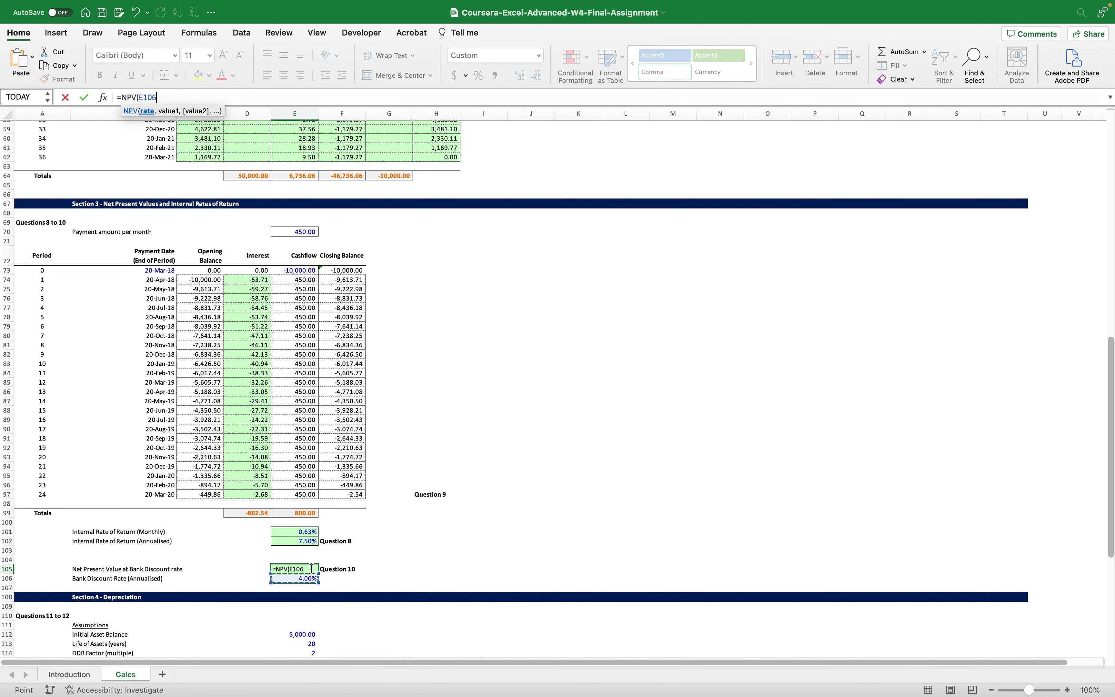
text(/12,)
key(Left)
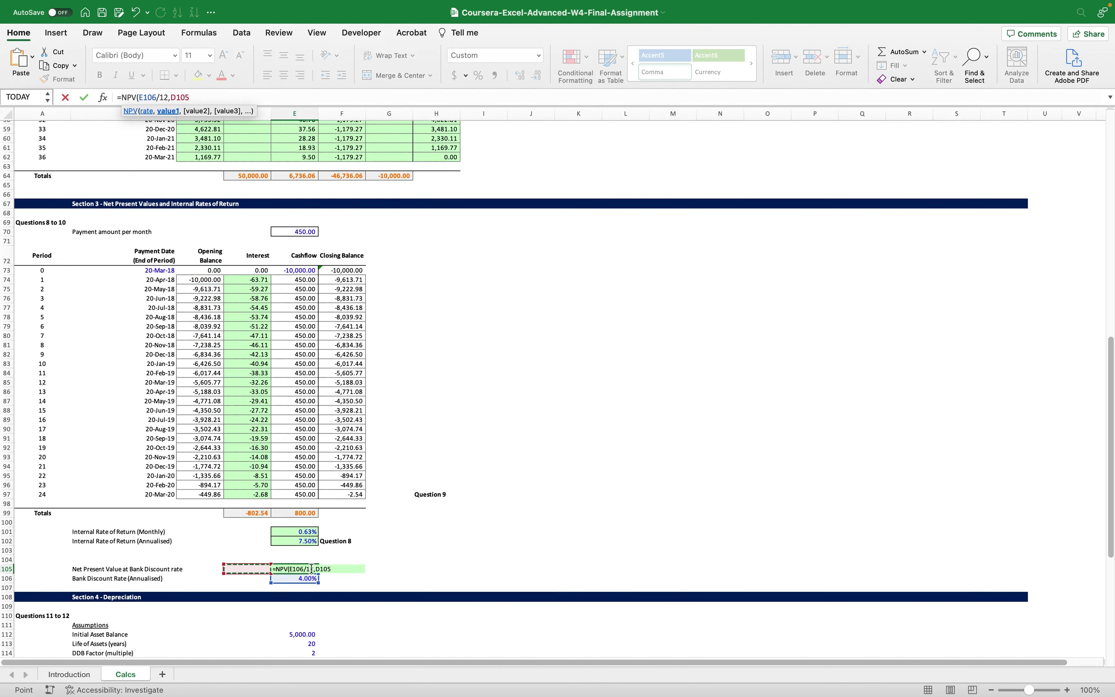
key(BackSpace)
key(BackSpace)
key(BackSpace)
key(BackSpace)
key(BackSpace)
text(),)
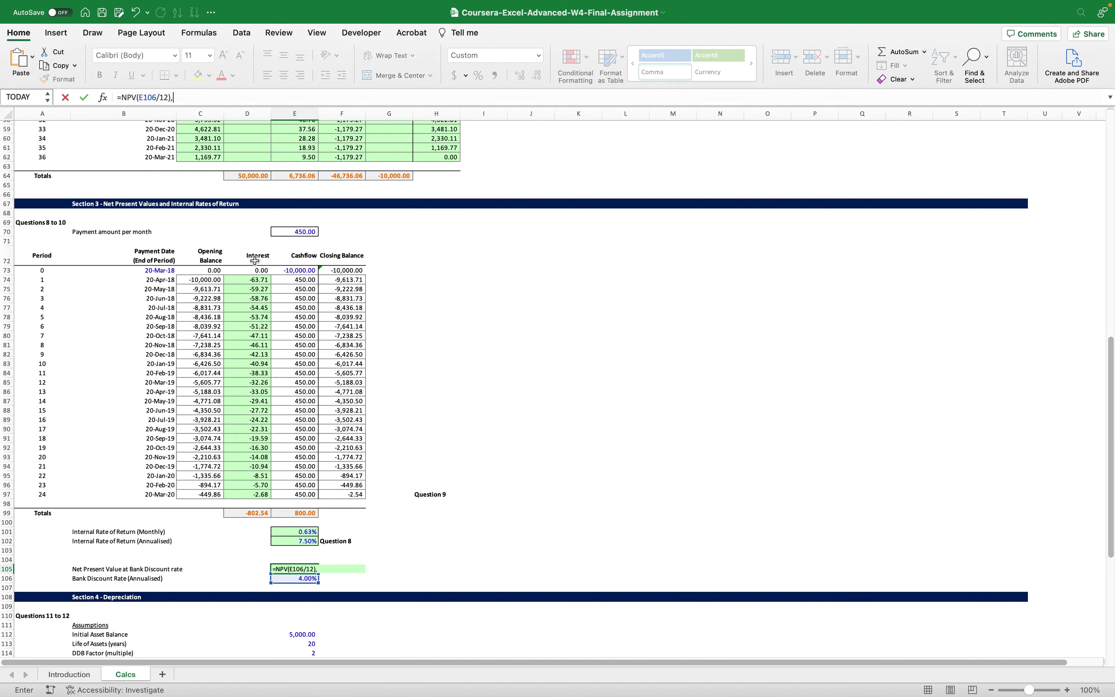
- Complete =NPV((E106/12),E74:E97)+E73 with cashflows E74:E97 plus period 0's E73, giving 362.71
click(138, 98)
text(()
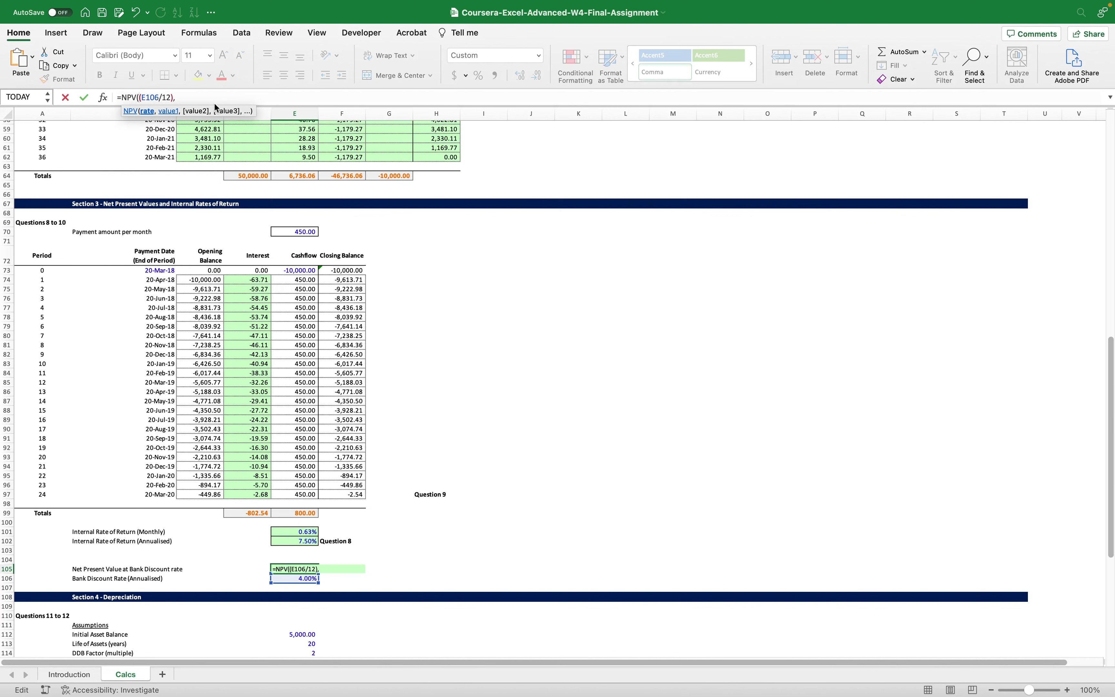
click(191, 98)
drag(313, 281, 309, 496)
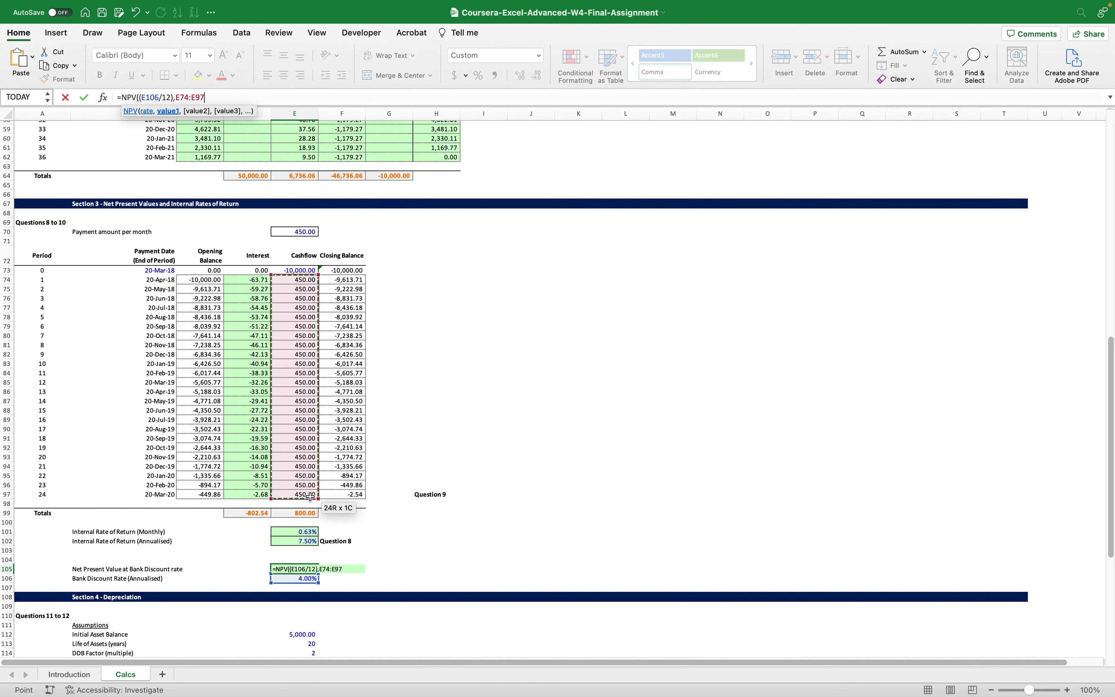
text()+)
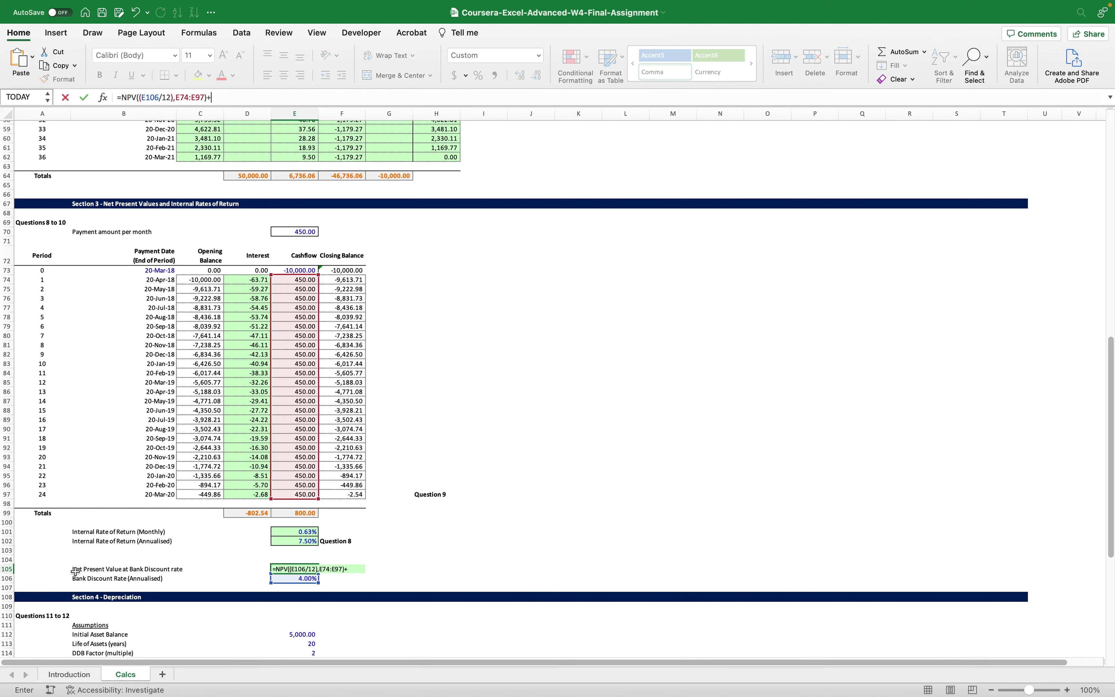
click(295, 271)
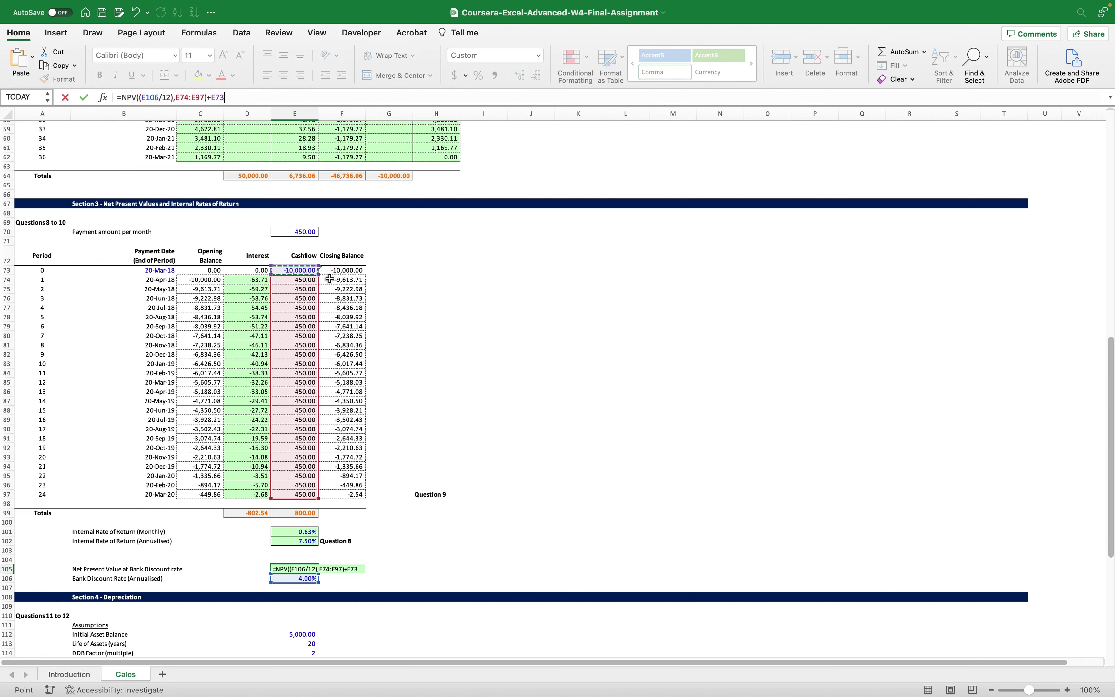
key(Return)
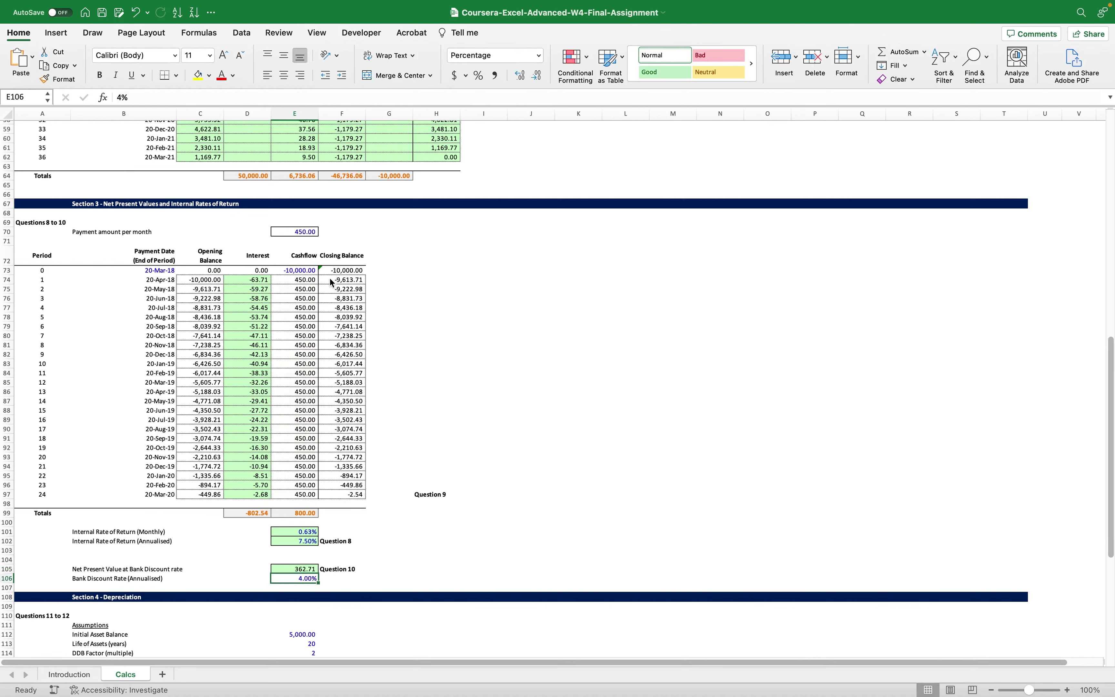
click(289, 567)
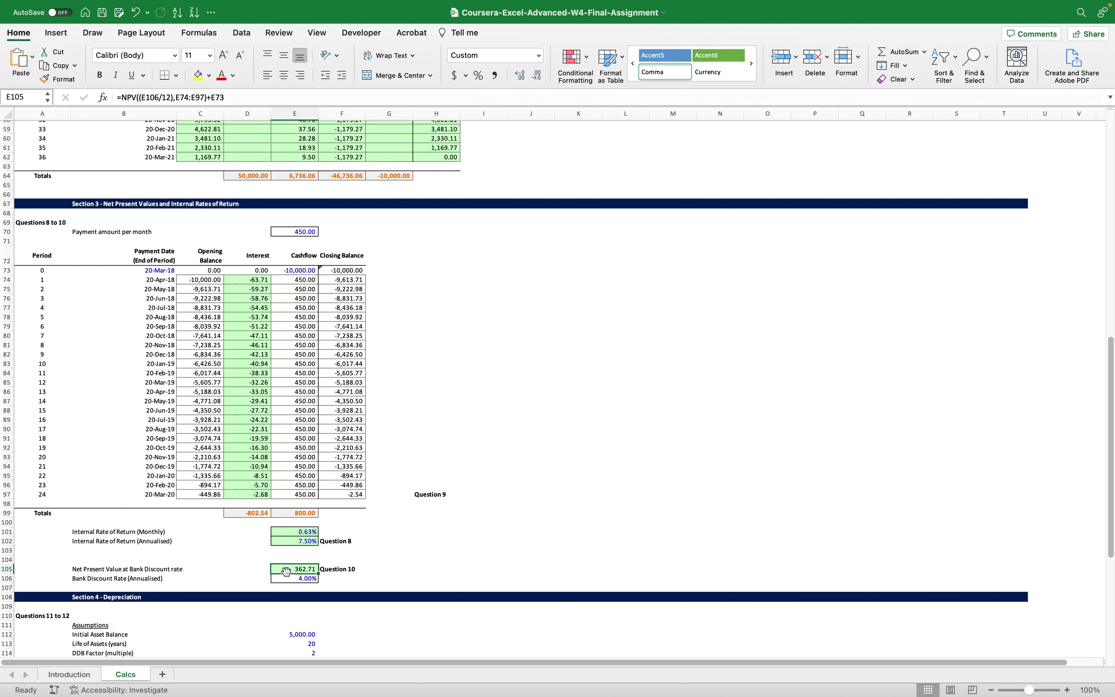
- Answer Question 10 with the NPV of 362.71
key(super+Tab)
click(414, 382)
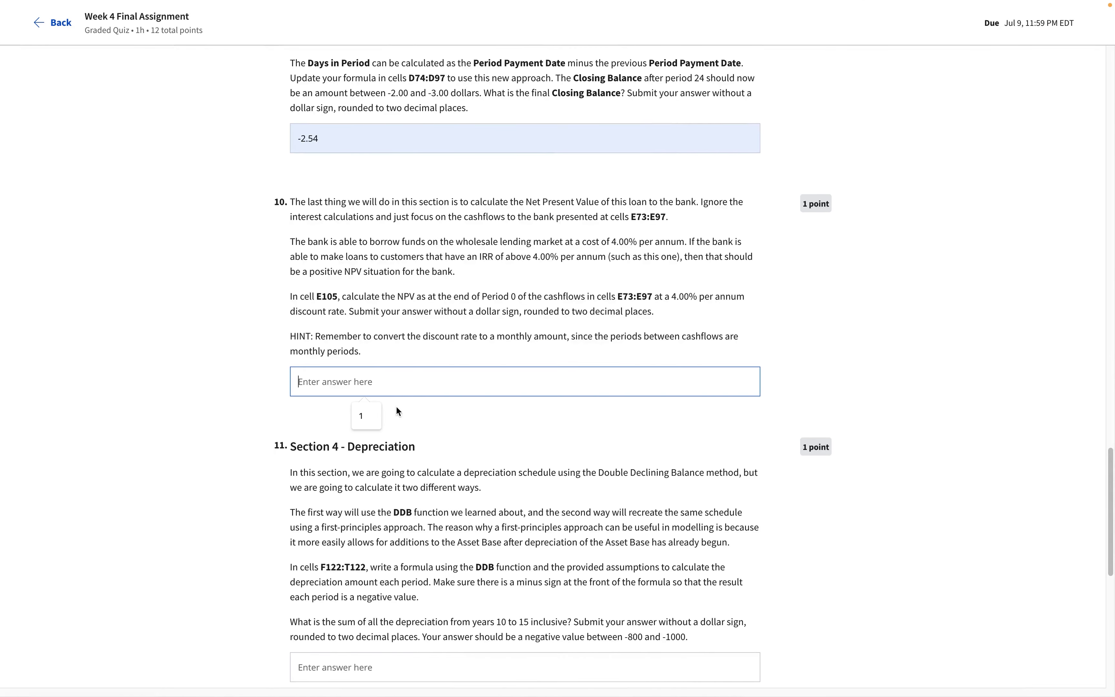
text(2)
text(62.71)
click(246, 383)
- Read the depreciation Questions 11 and 12, then return to the workbook's Section 4
scroll(247, 383, down, 3)
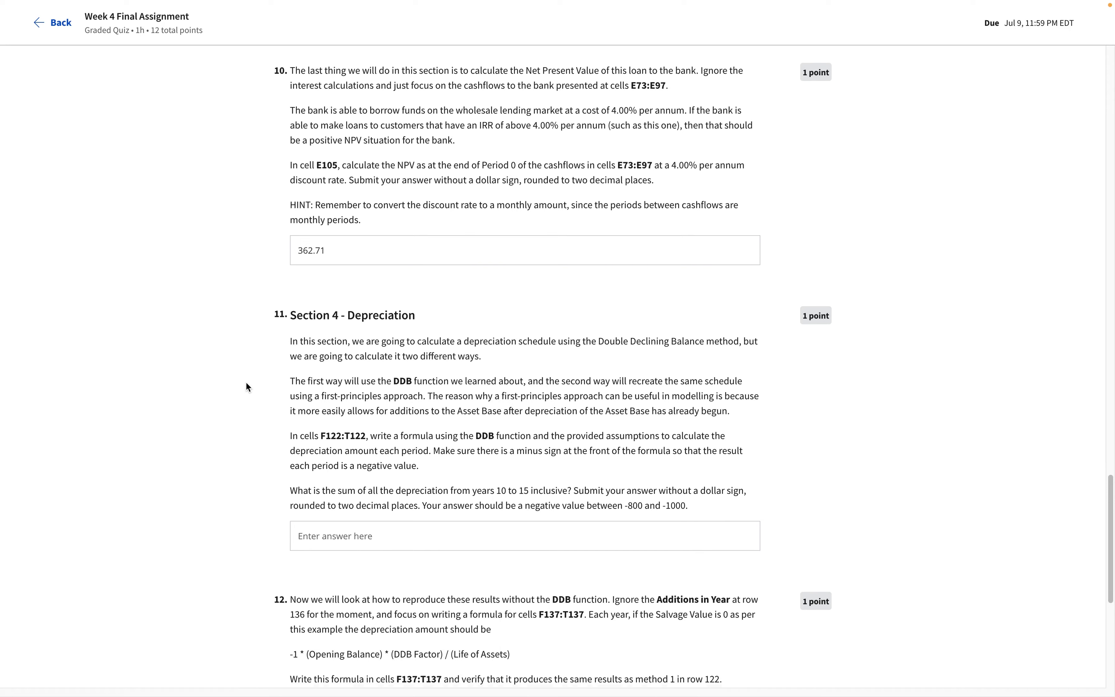
scroll(246, 386, down, 3)
scroll(247, 386, down, 1)
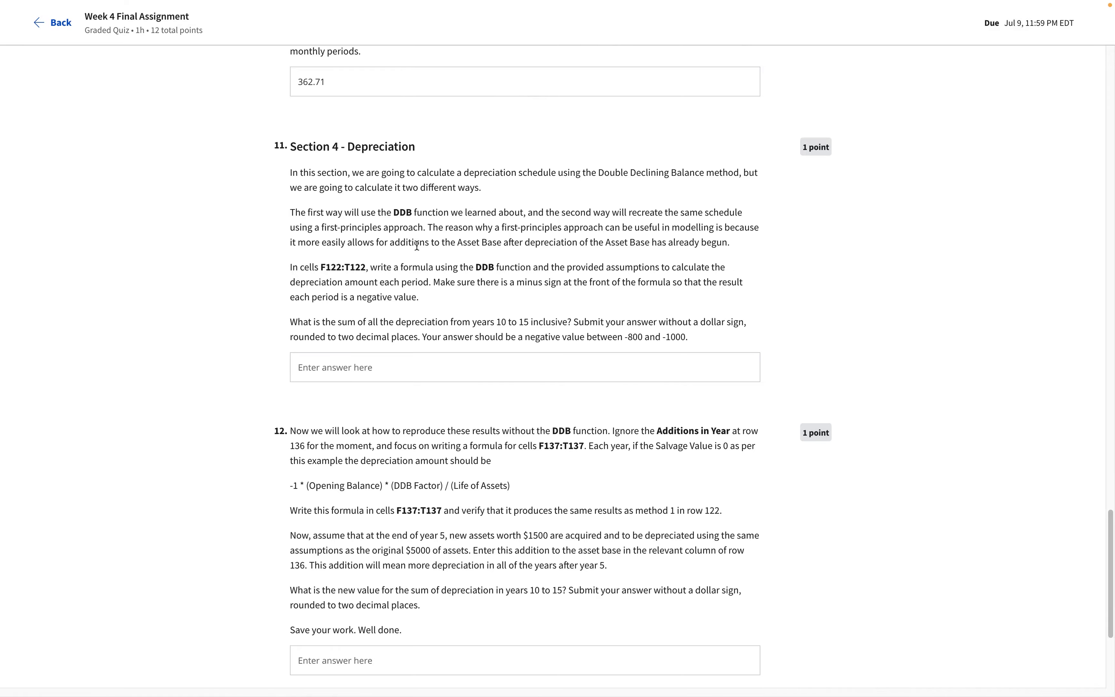
key(super+Tab)
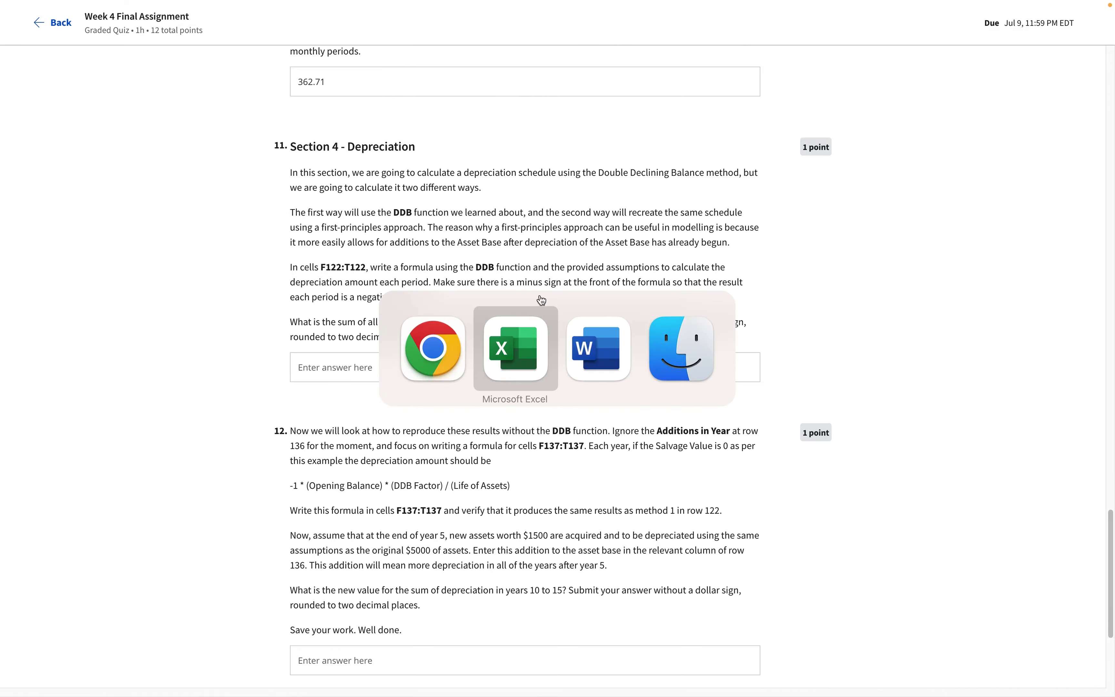
scroll(278, 286, down, 6)
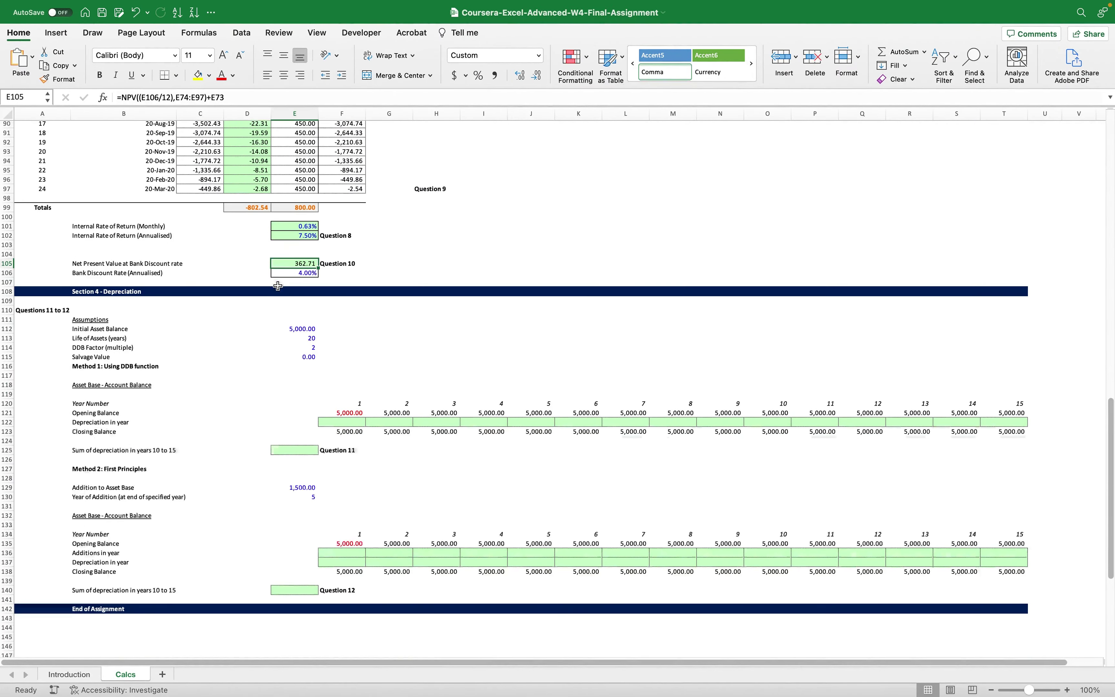
- Check the initial asset balance, DDB factor 2 and salvage value 0 assumptions
click(109, 290)
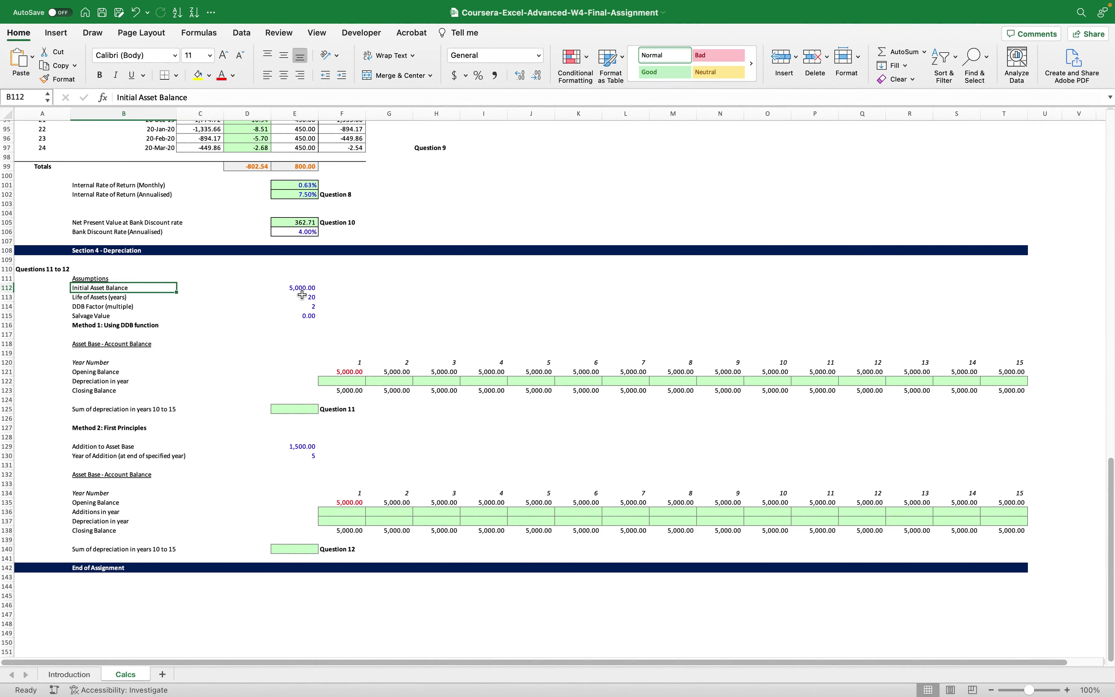
click(317, 306)
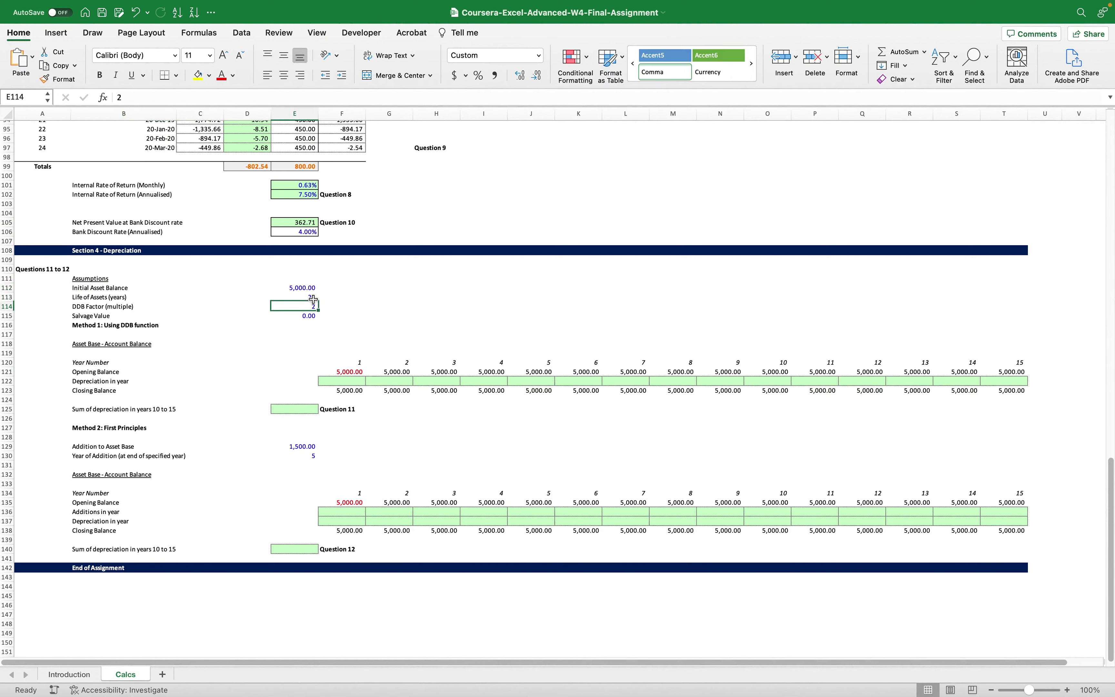
key(Down)
key(super+Tab)
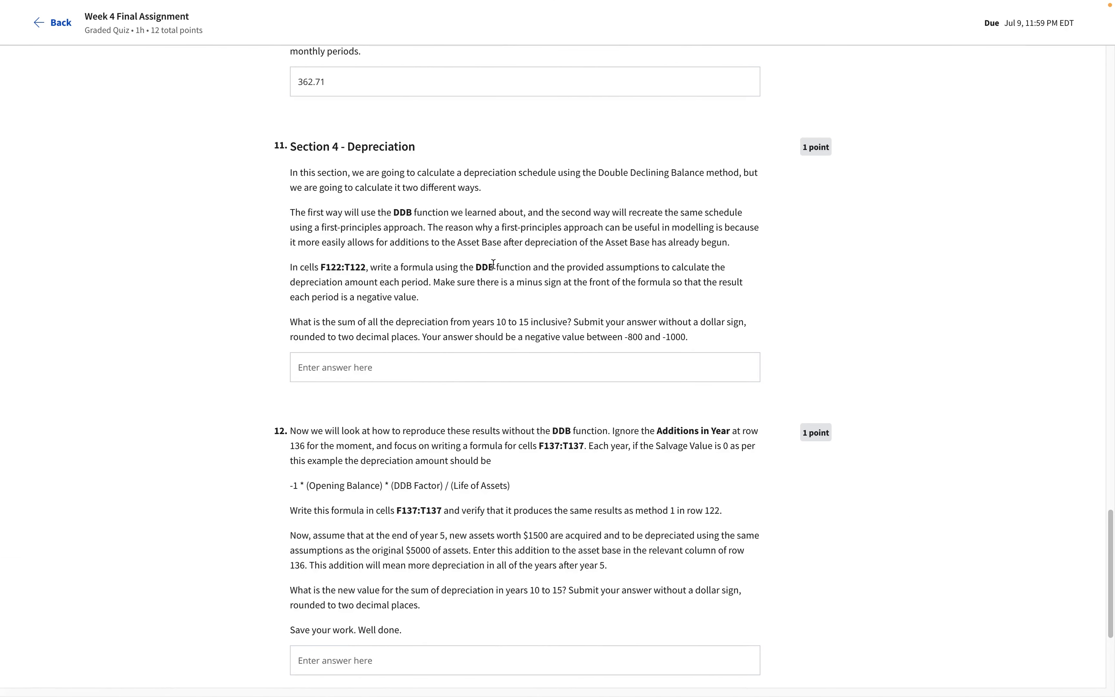
- Read Question 11's Double Declining Balance instructions for the target range F122:T122
drag(598, 172, 704, 176)
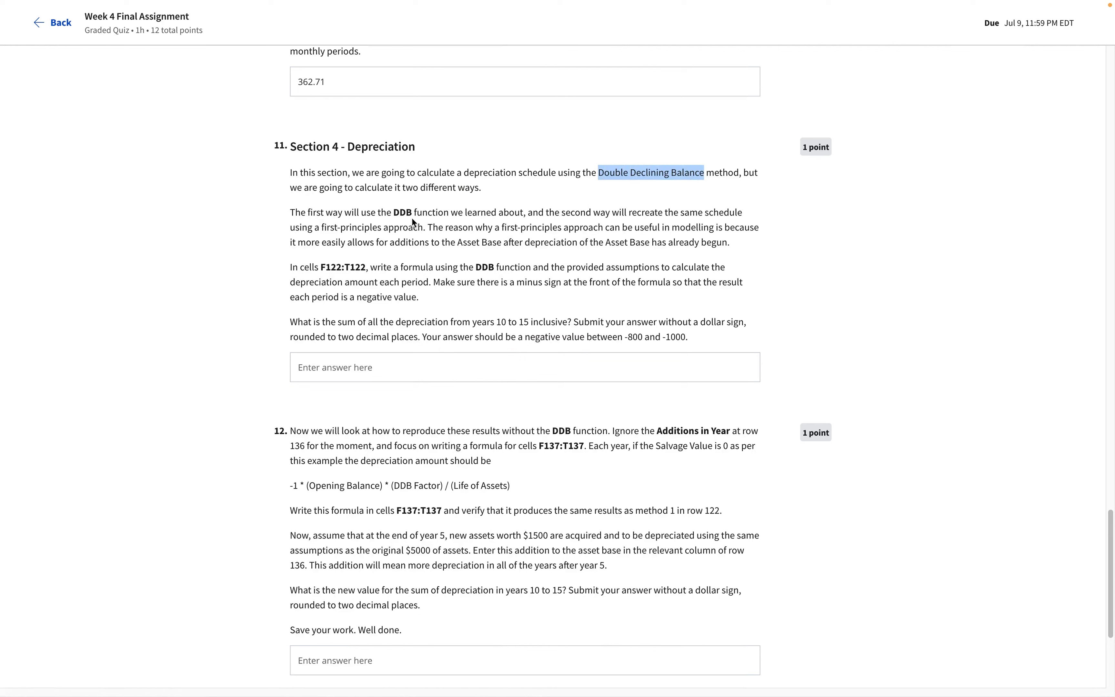
drag(325, 267, 500, 271)
click(494, 271)
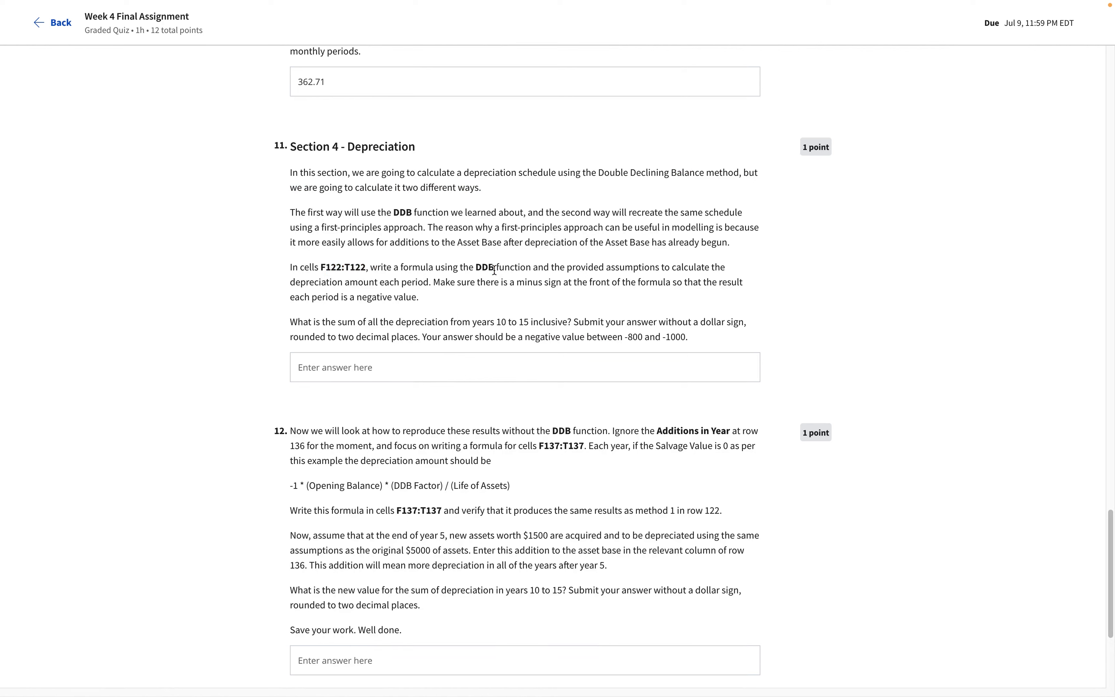
key(super+Tab)
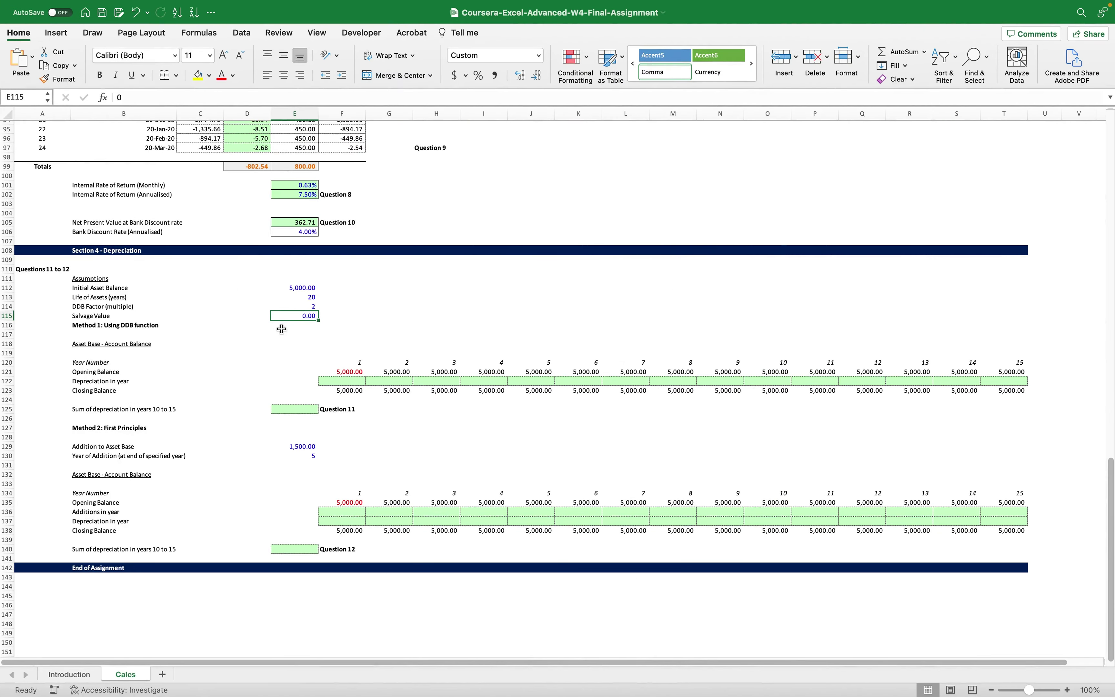
click(341, 381)
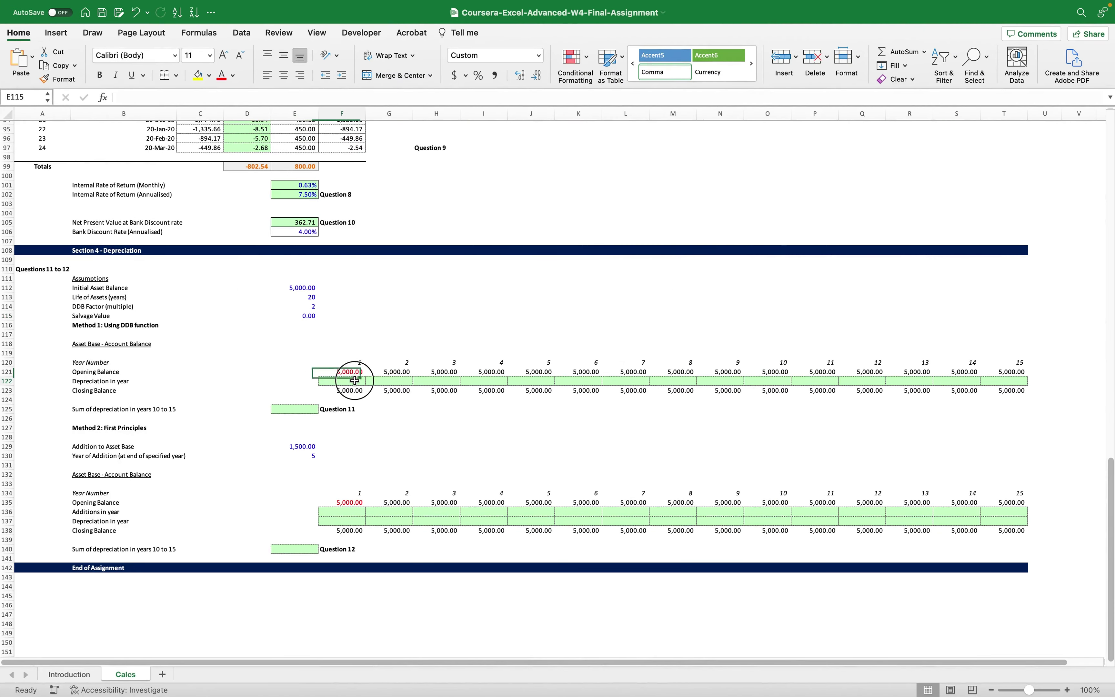
- Start F122's negative DDB formula with absolute cost $E$112 and salvage $E$115
text(=)
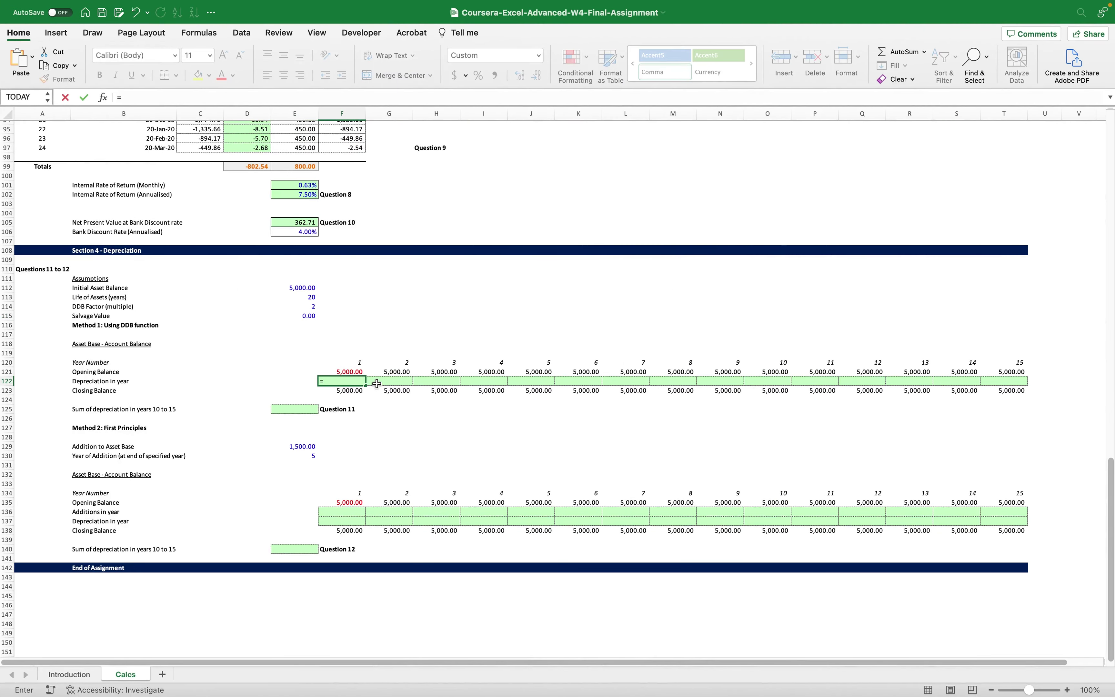
text(-dd)
key(Tab)
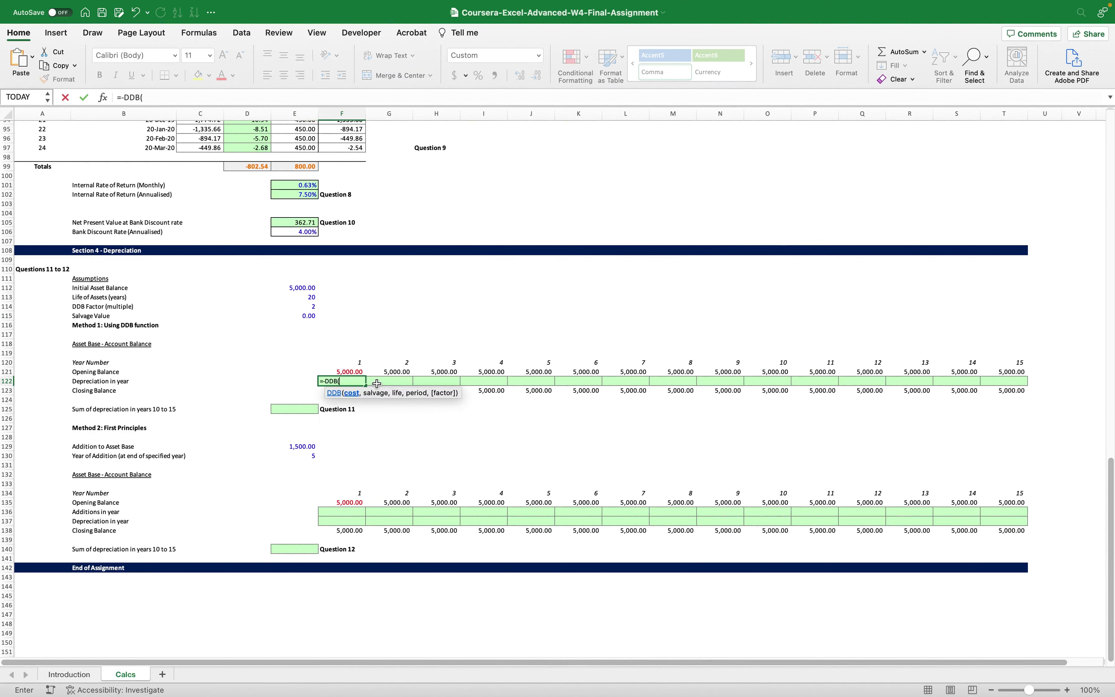
click(297, 287)
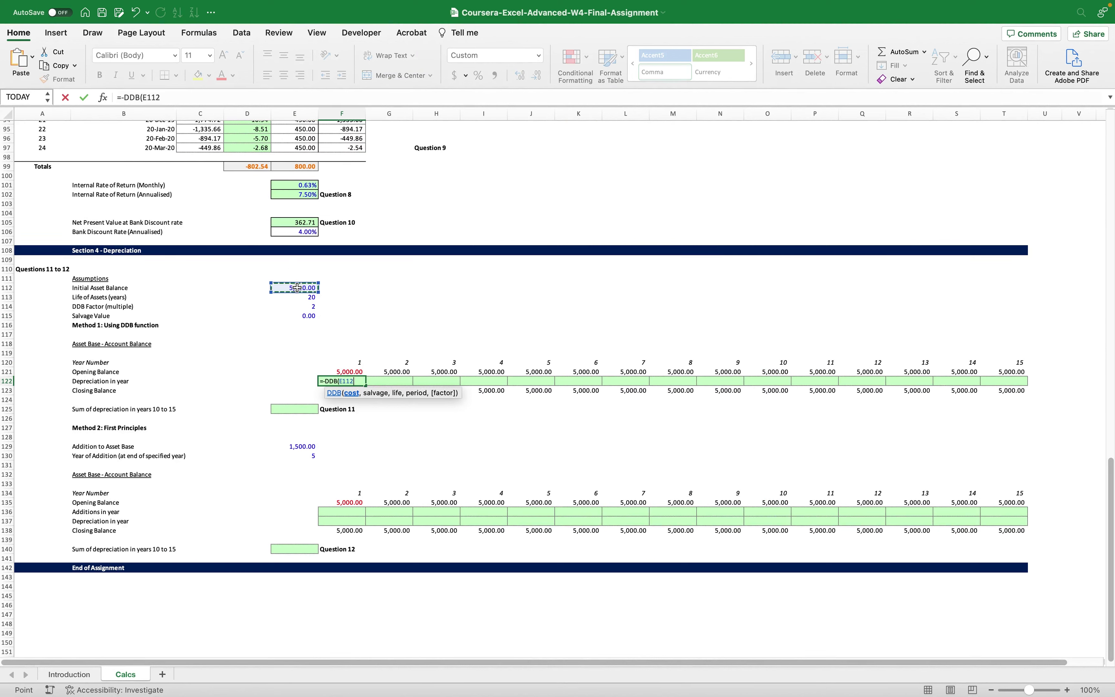
key(F4)
text(,)
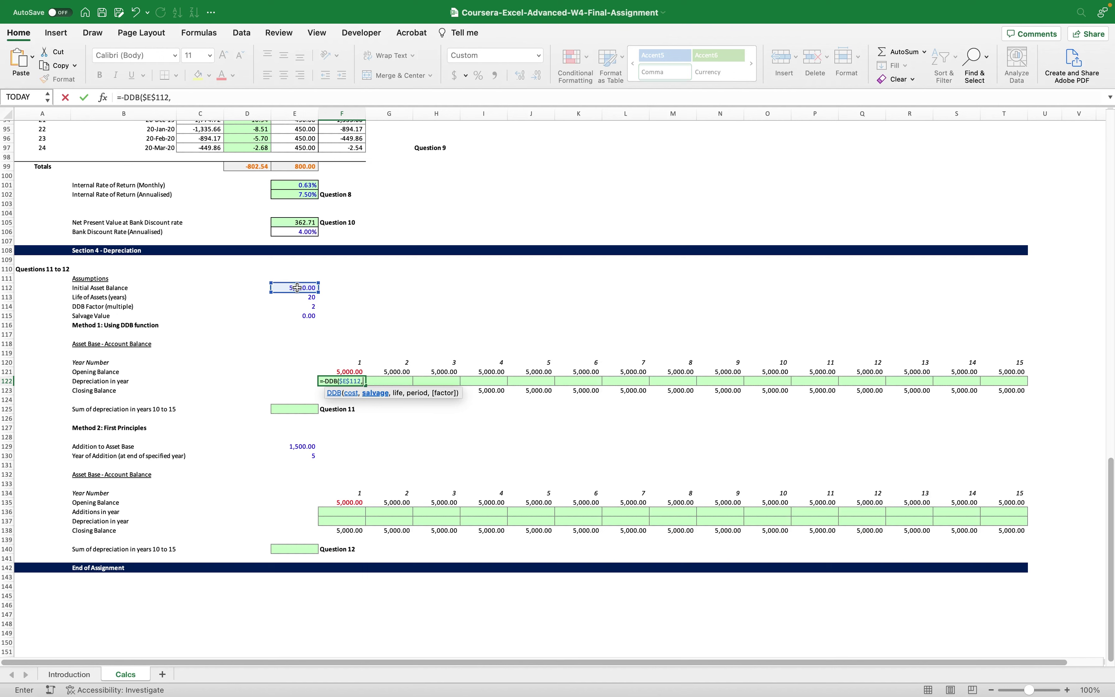
click(304, 317)
key(F4)
text(,)
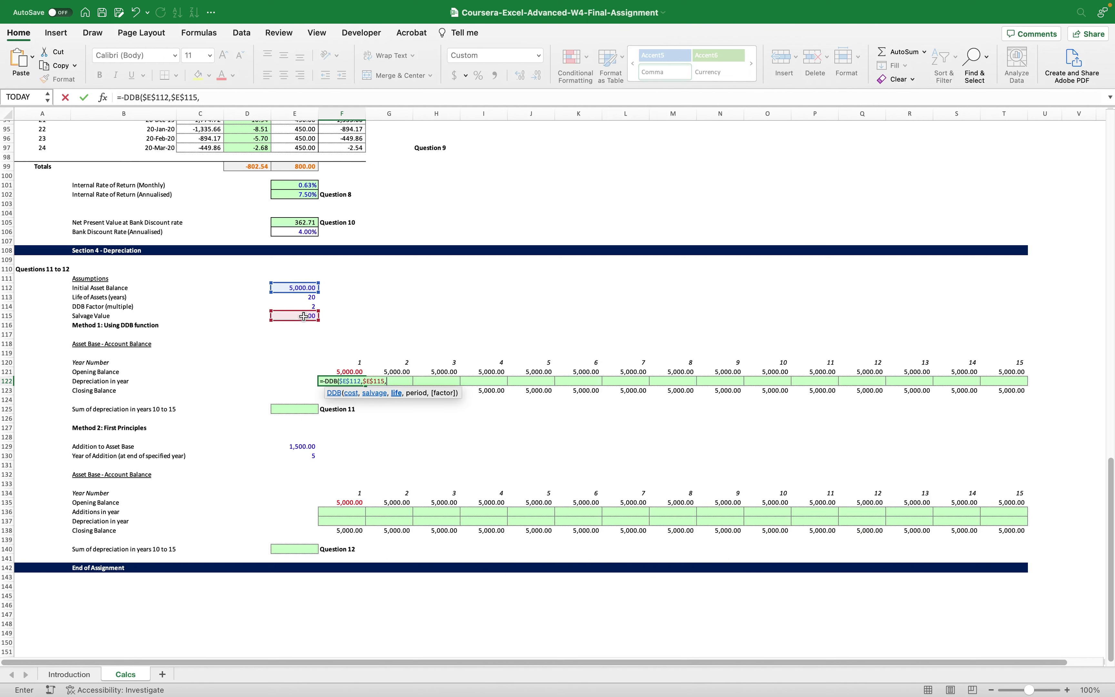
- Finish with life $E$113 and period F120, then fill across to T122
click(308, 297)
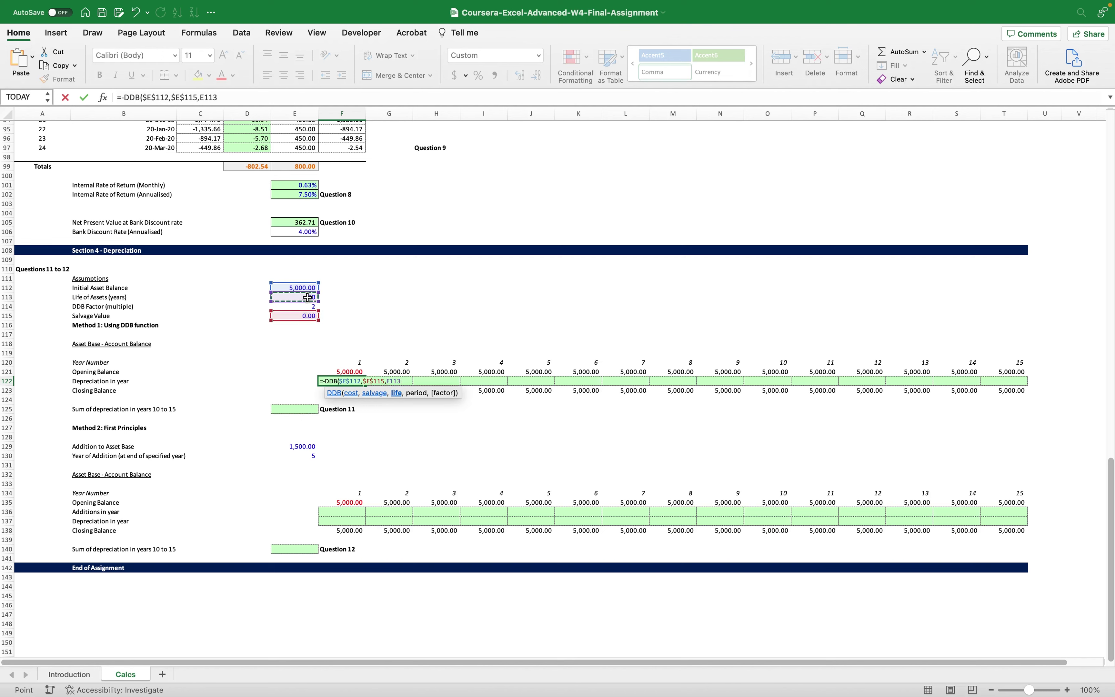
key(F4)
text(,)
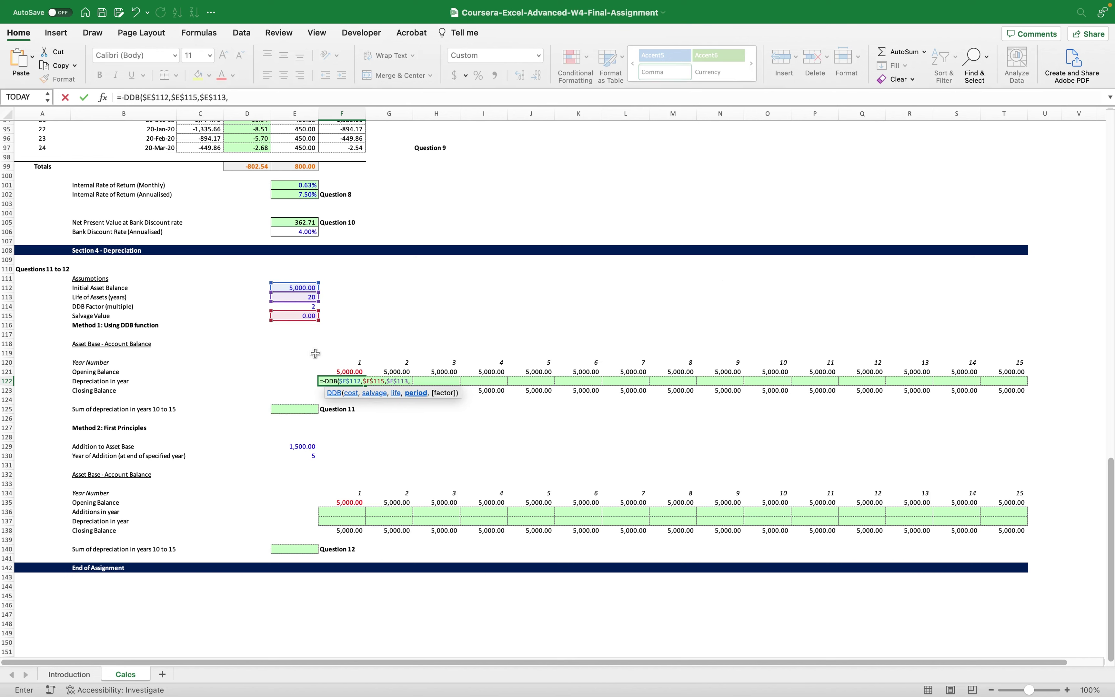
click(356, 363)
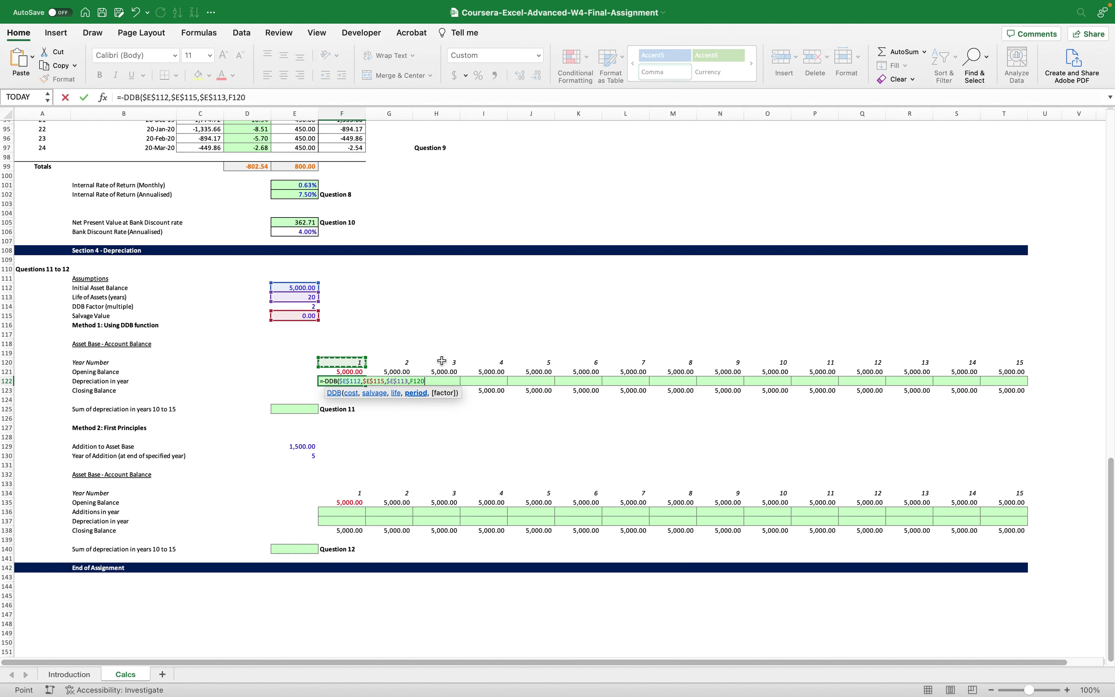
text())
key(Return)
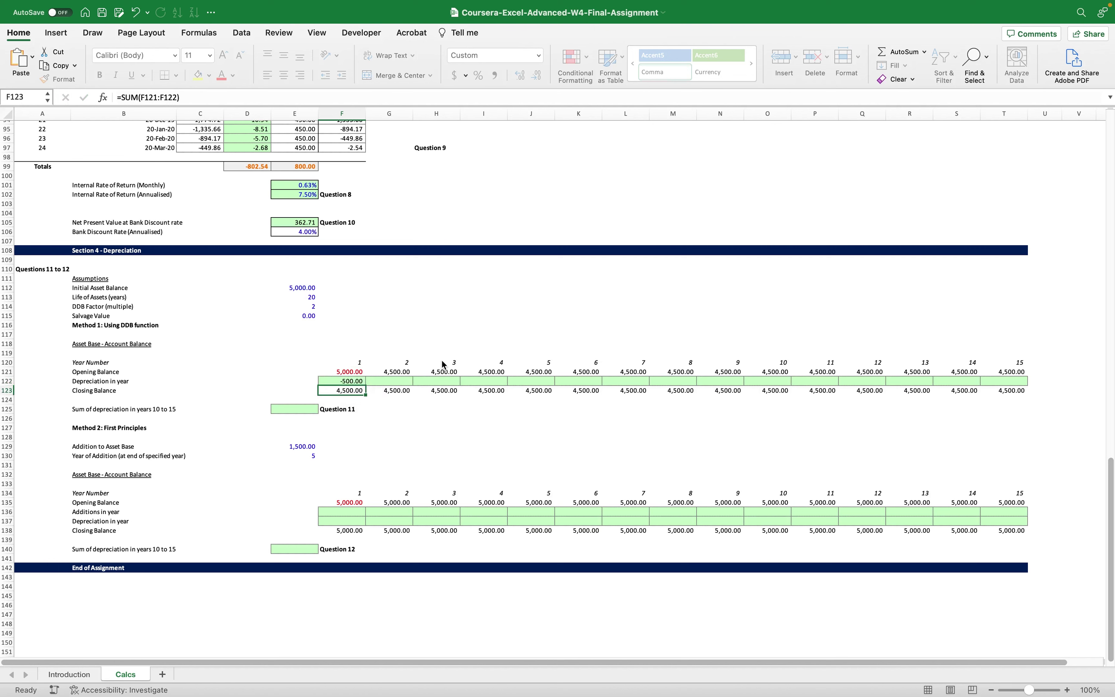
key(Up)
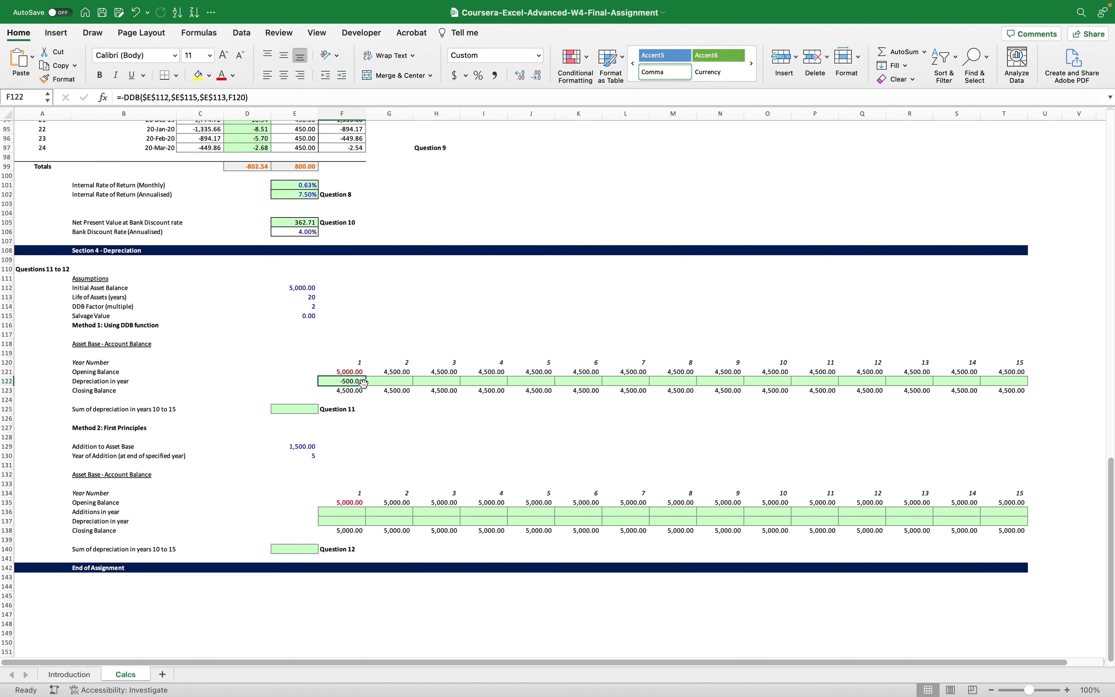
drag(367, 386, 1023, 379)
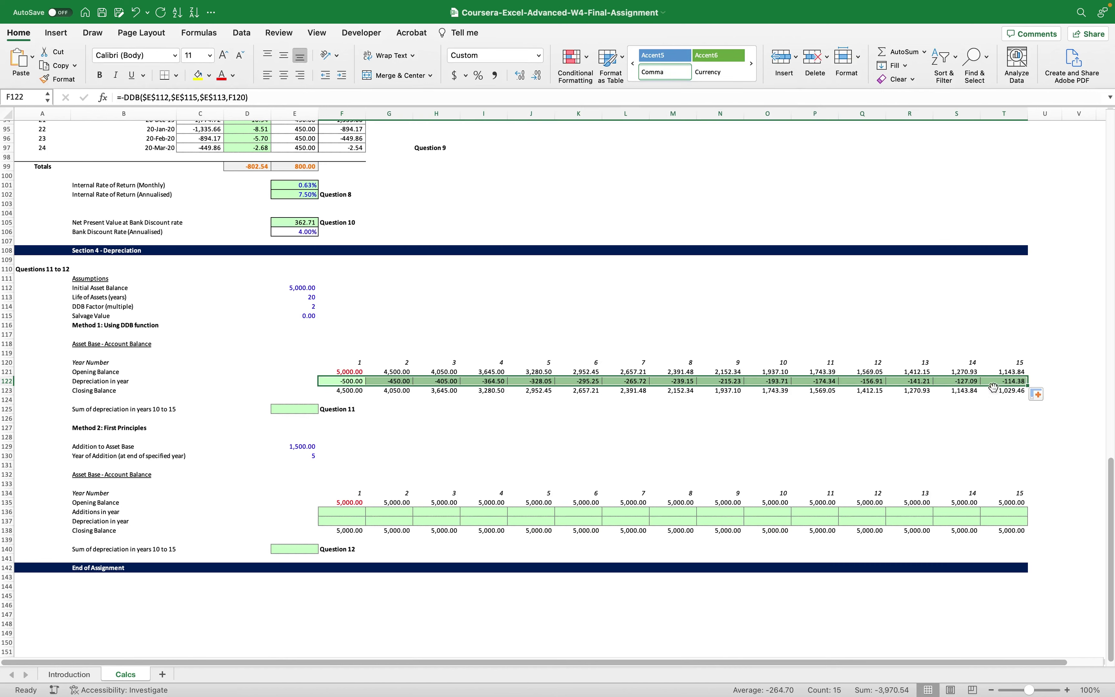
- Enter =SUM(O122:T122) in E125 for the years 10–15 depreciation total of -907.65
click(299, 411)
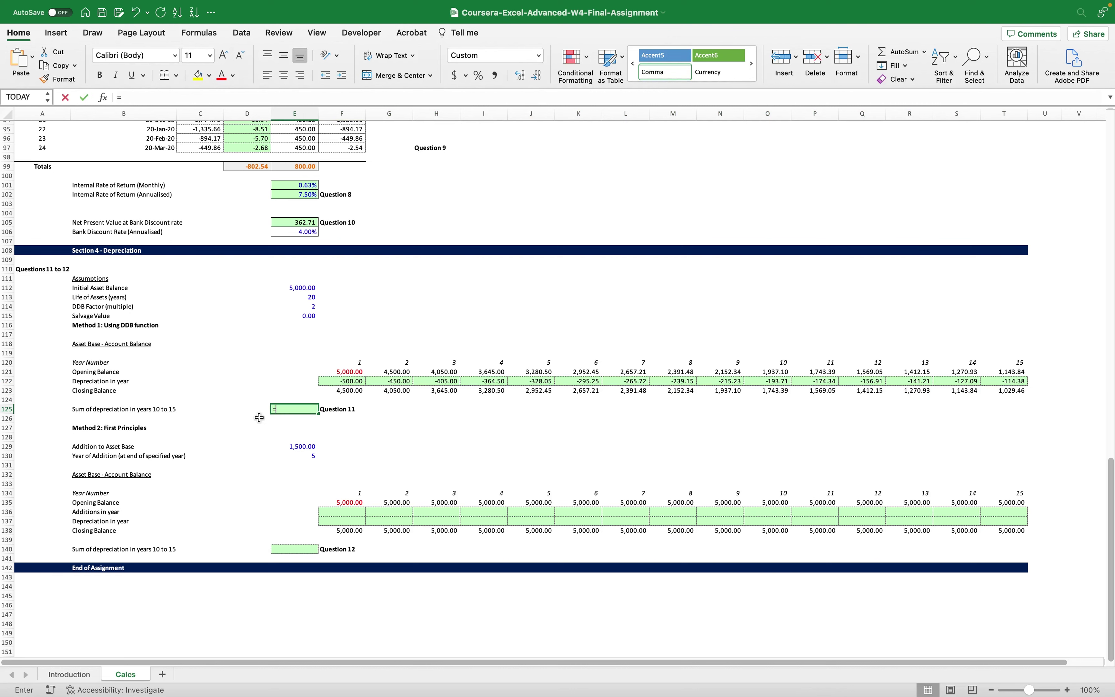
text(=S)
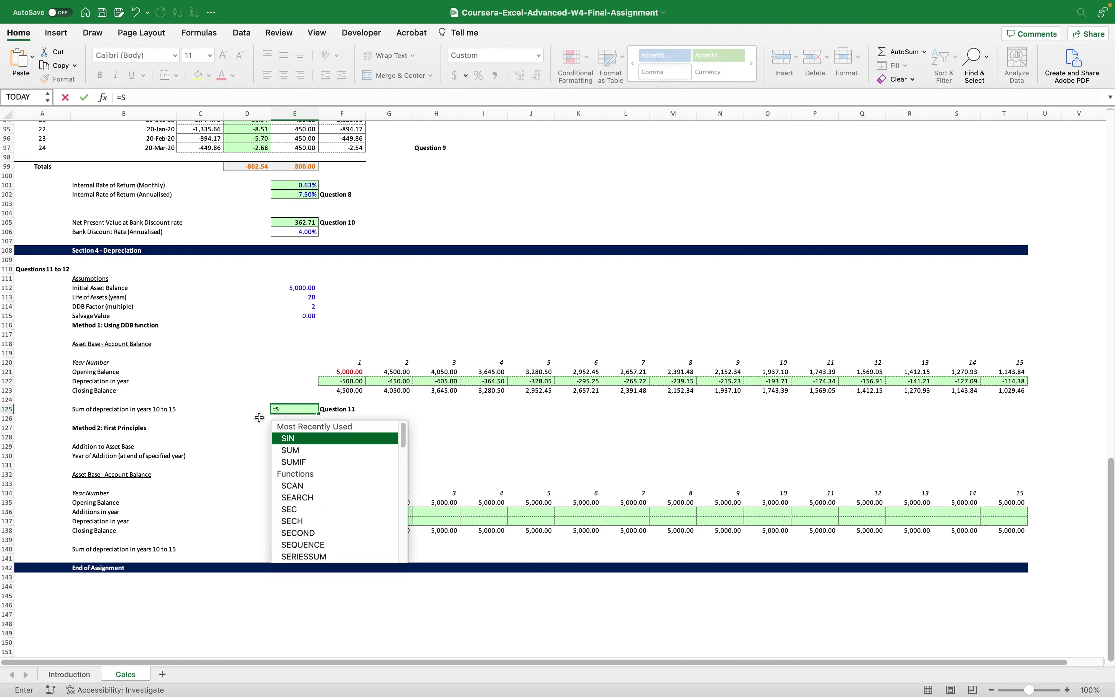
double_click(290, 450)
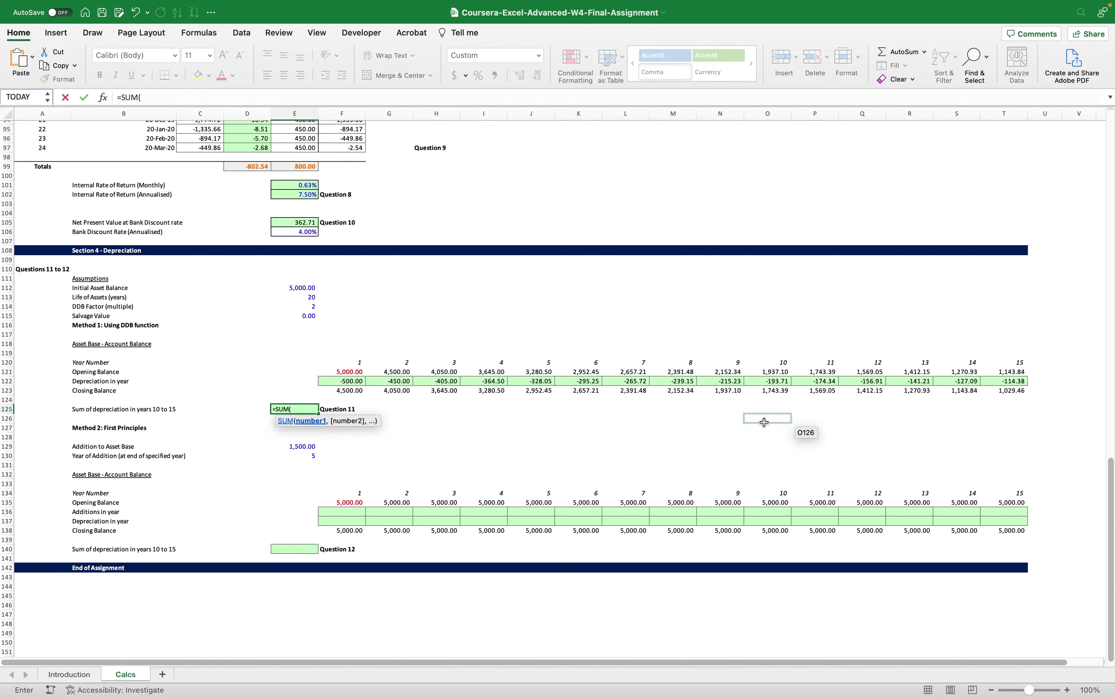
drag(768, 381, 1008, 381)
text())
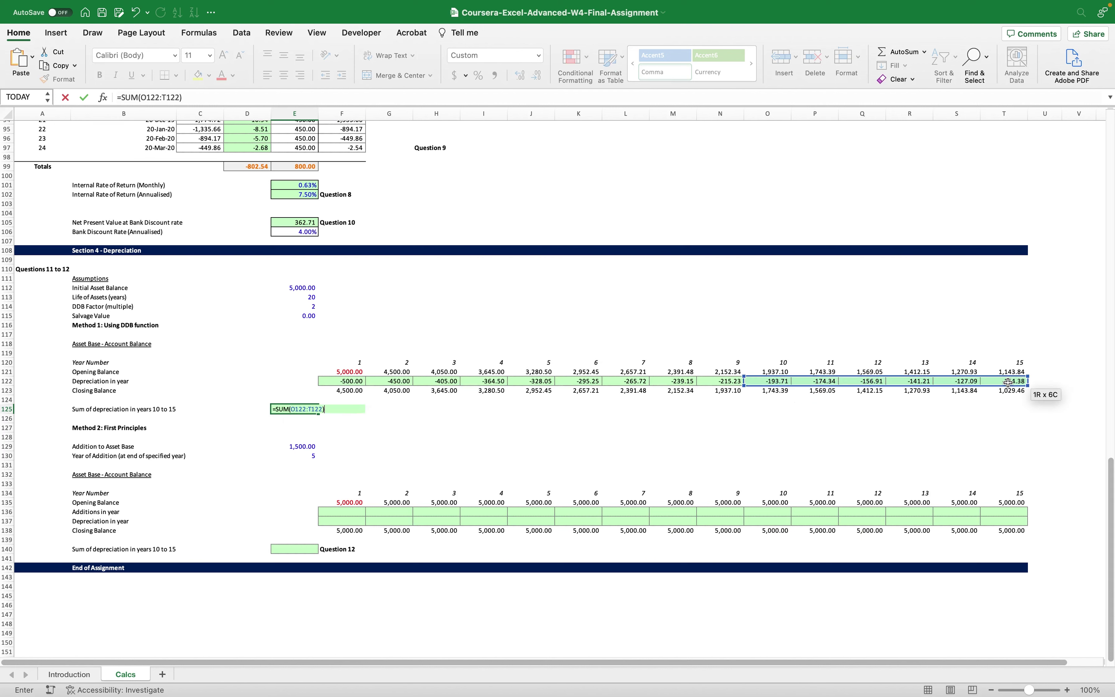
key(Return)
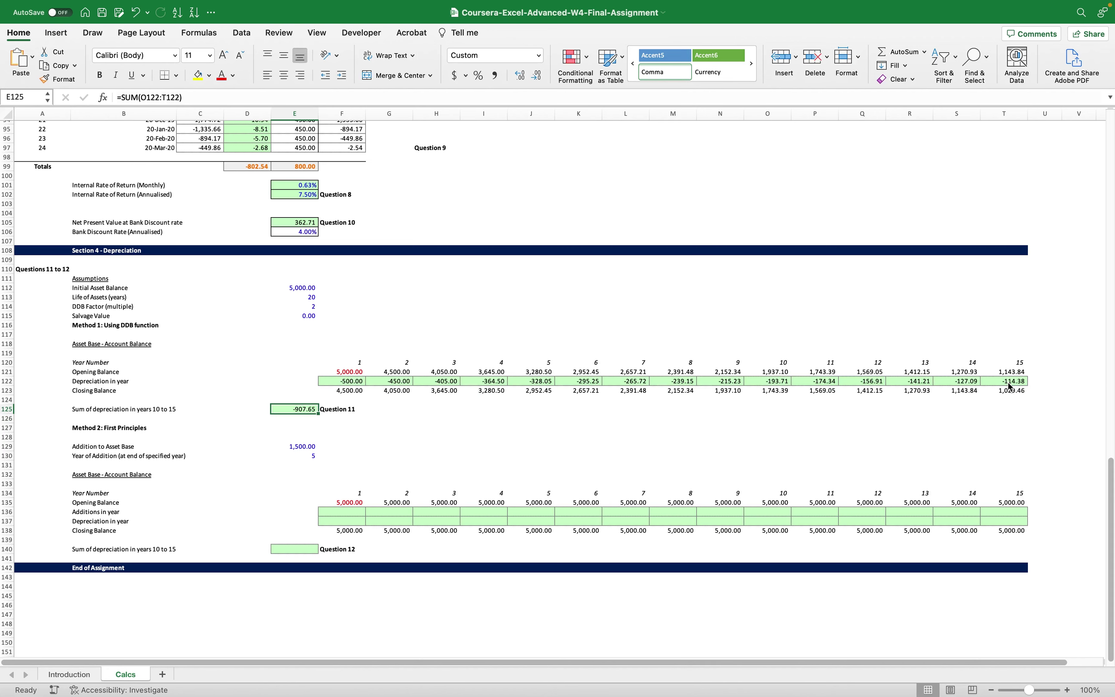
key(super+Tab)
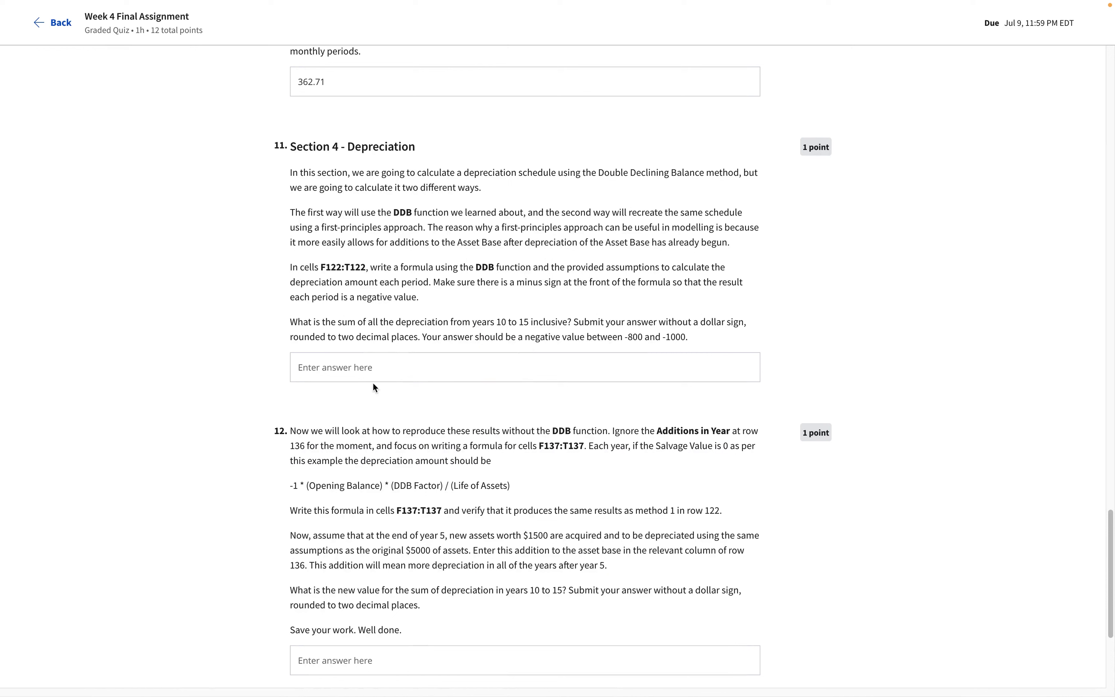
- Enter -907.65 for Question 11 and read Question 12's salvage note and depreciation formula
click(371, 371)
click(381, 406)
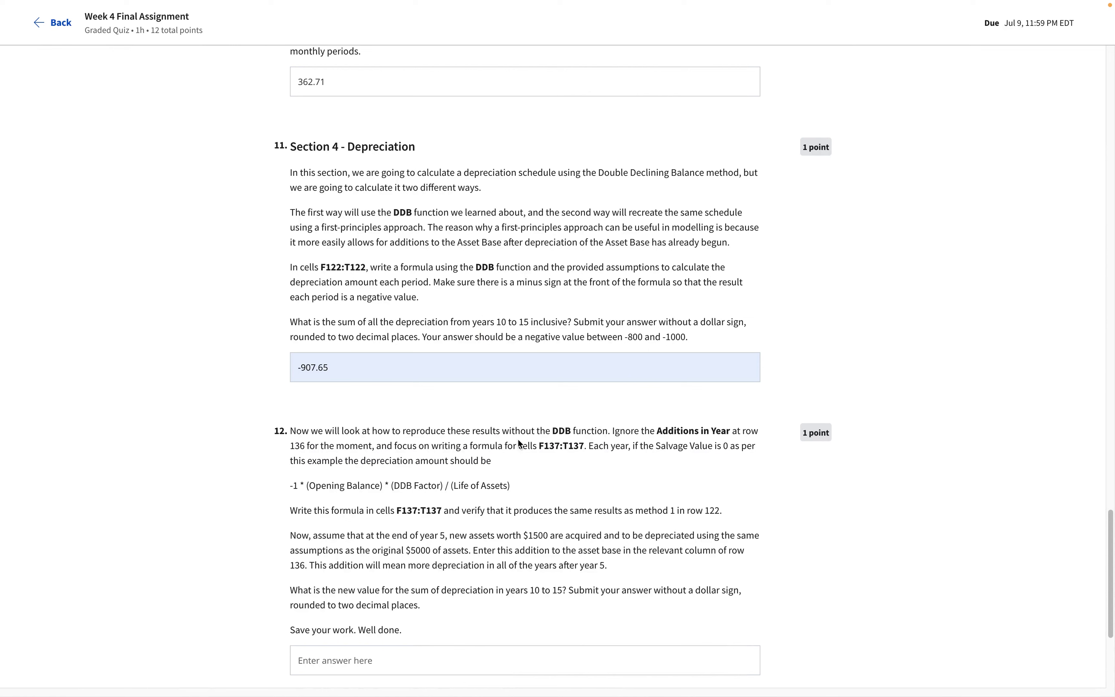
drag(639, 446, 712, 446)
drag(290, 485, 361, 489)
drag(361, 488, 511, 507)
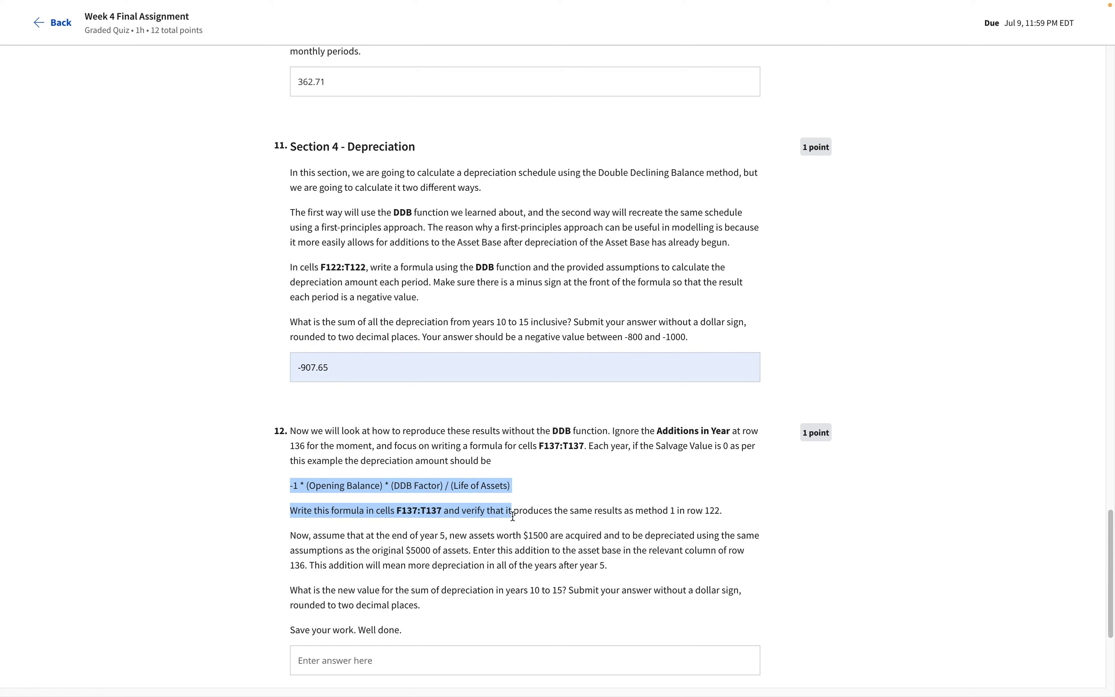
- Review Question 12's $1500 new-assets detail and the years 10 to 15 requirement
drag(450, 536, 548, 533)
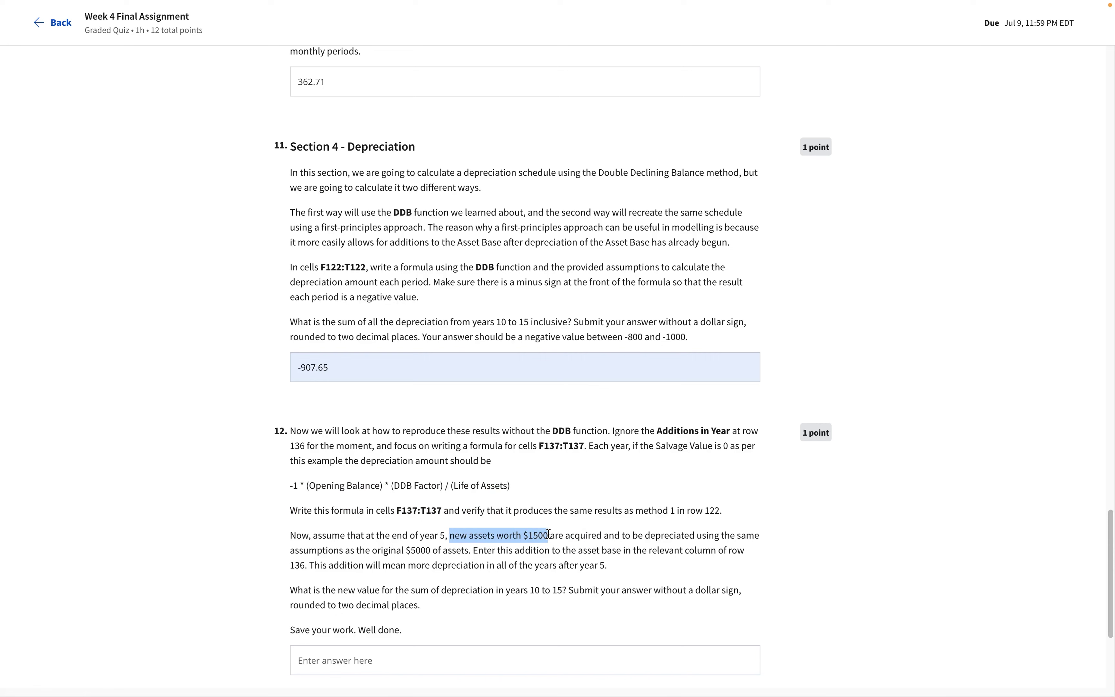
click(550, 535)
drag(430, 591, 561, 587)
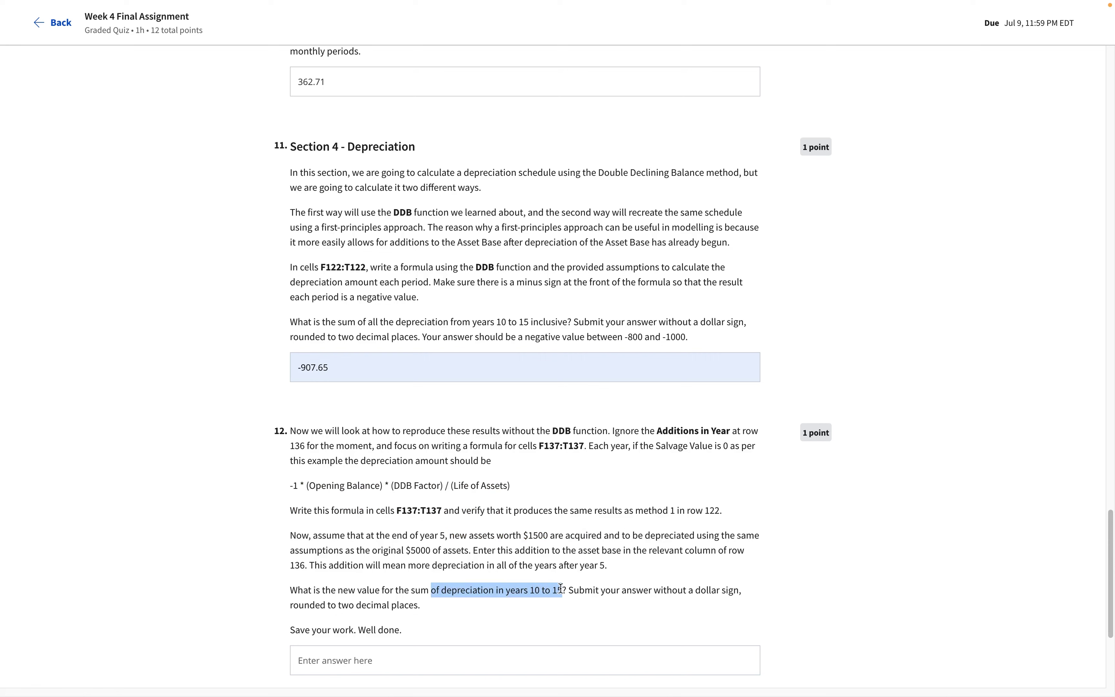
click(560, 587)
key(super+Tab)
key(super+Tab)
key(super+shift+Tab)
- Start a formula in year-1 depreciation cell F137 that references the opening balance F135
click(350, 511)
key(Return)
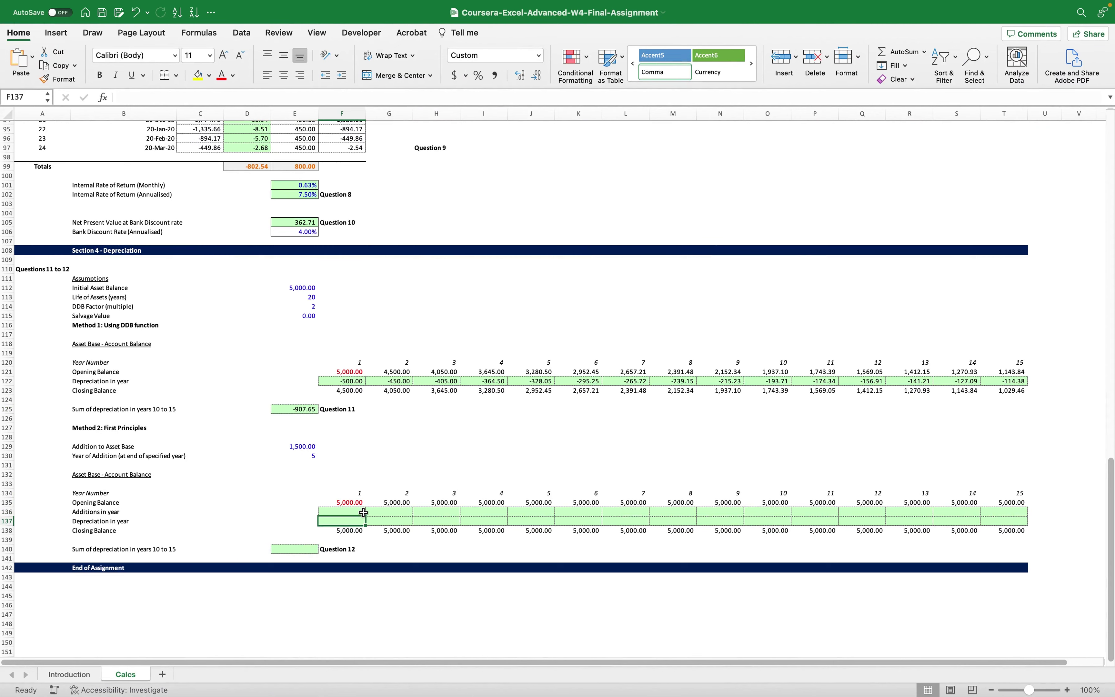
scroll(363, 513, down, 2)
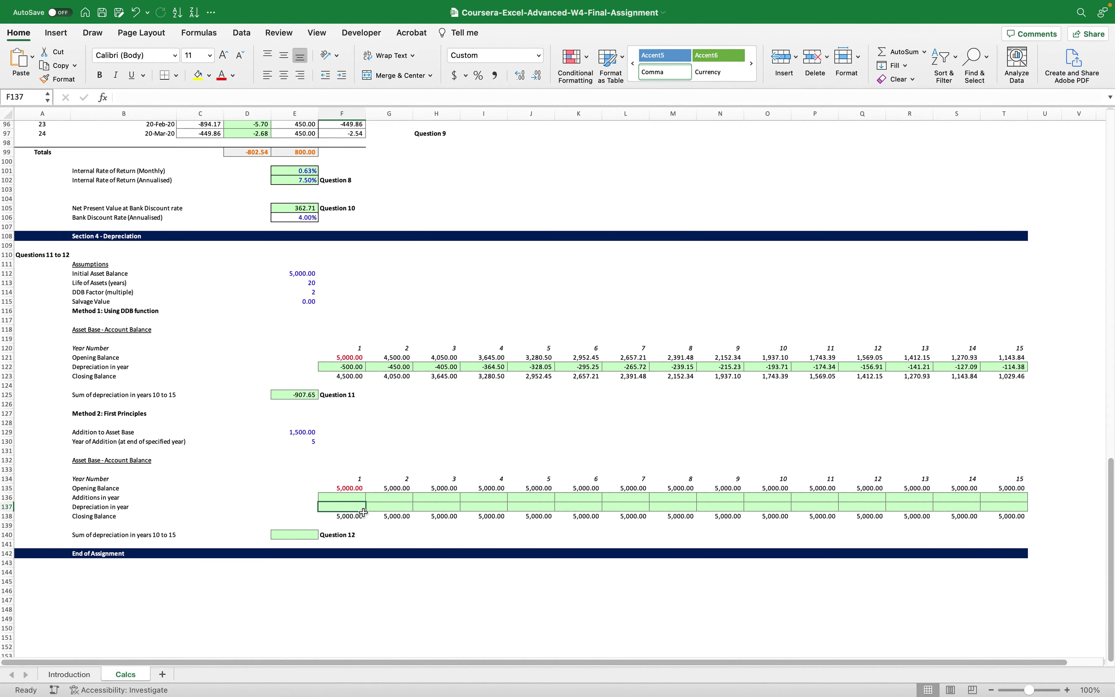
text(=-1*)
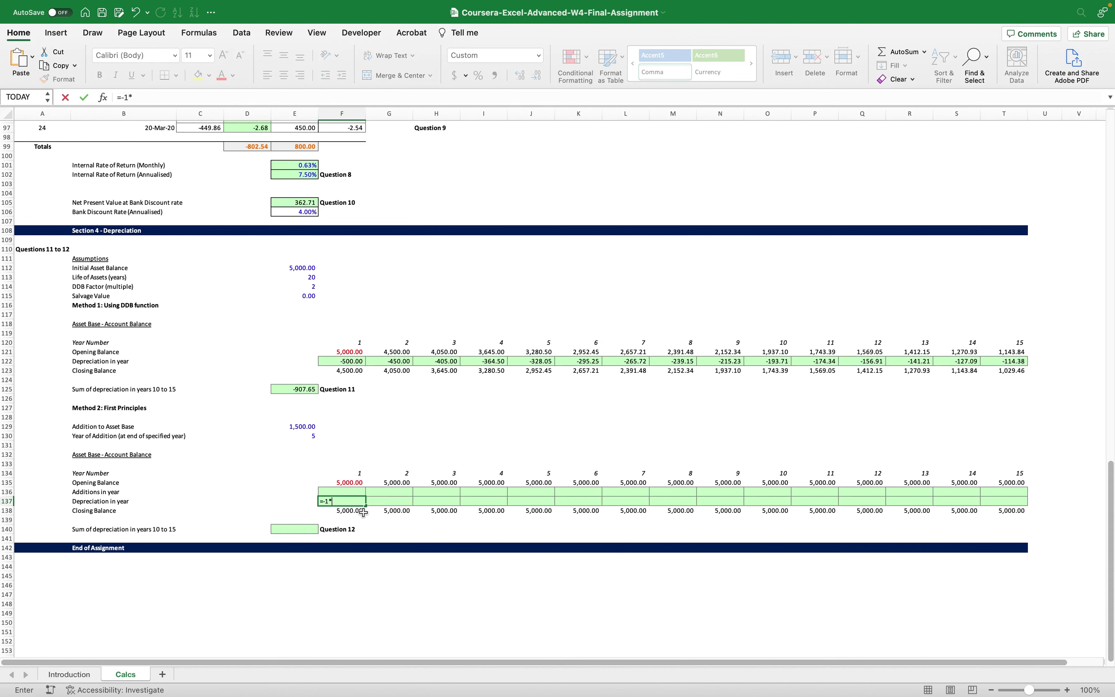
click(340, 482)
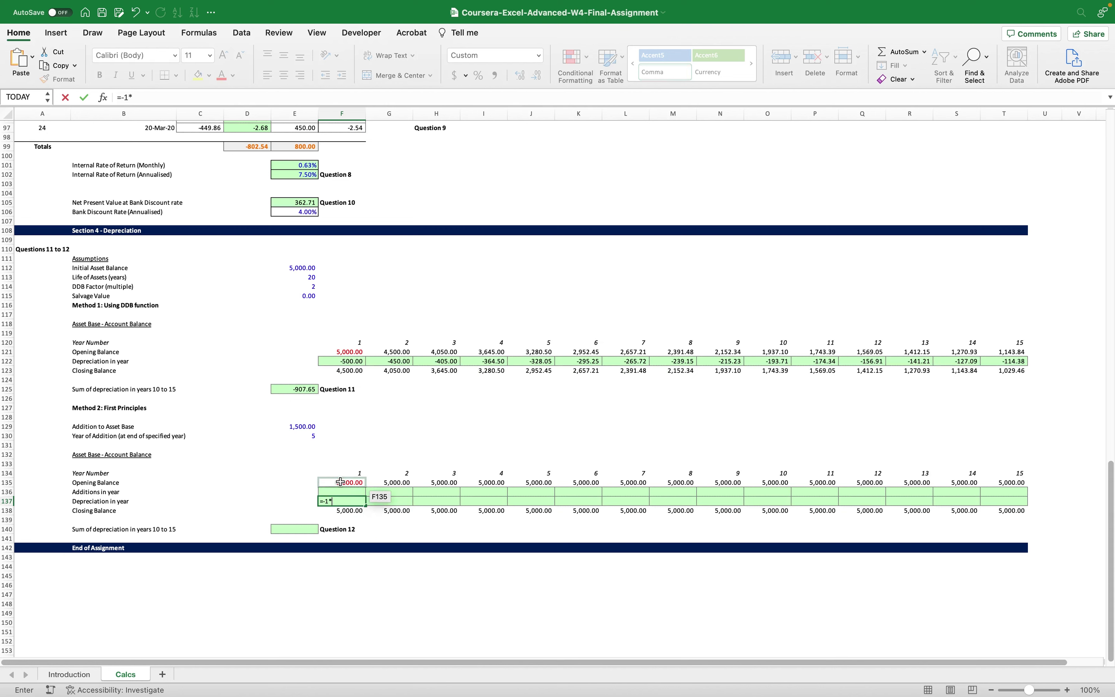
click(340, 482)
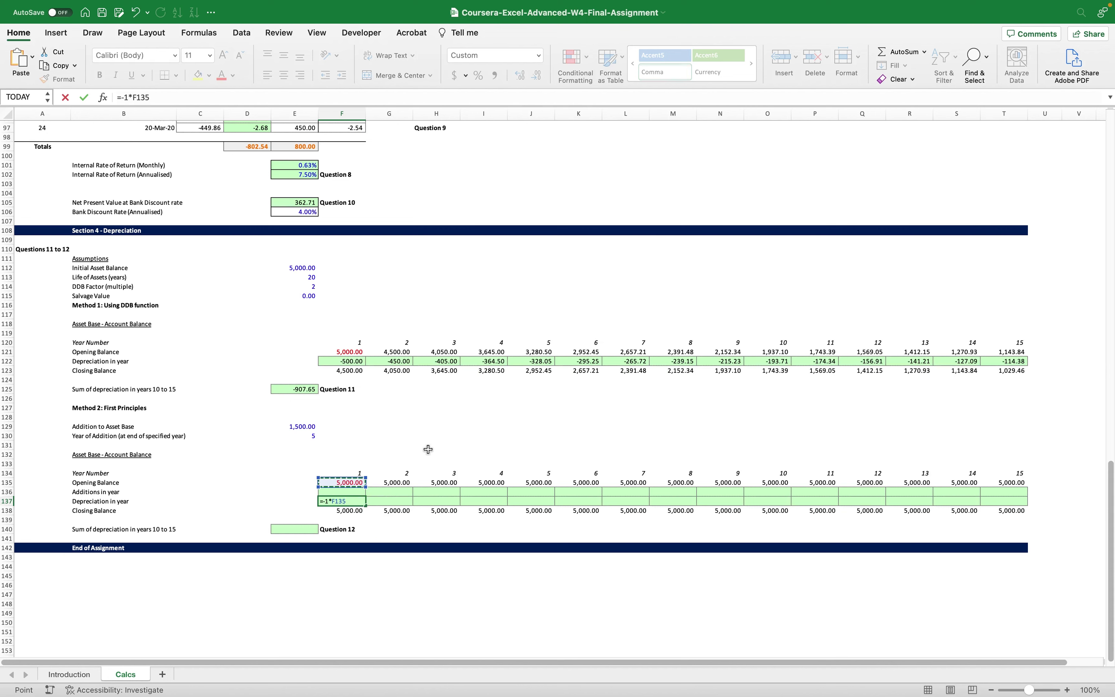
text(*)
- Complete F137 as =-1*F135*($E$114/$E$113) with absolute DDB factor and life, giving -500.00
click(310, 288)
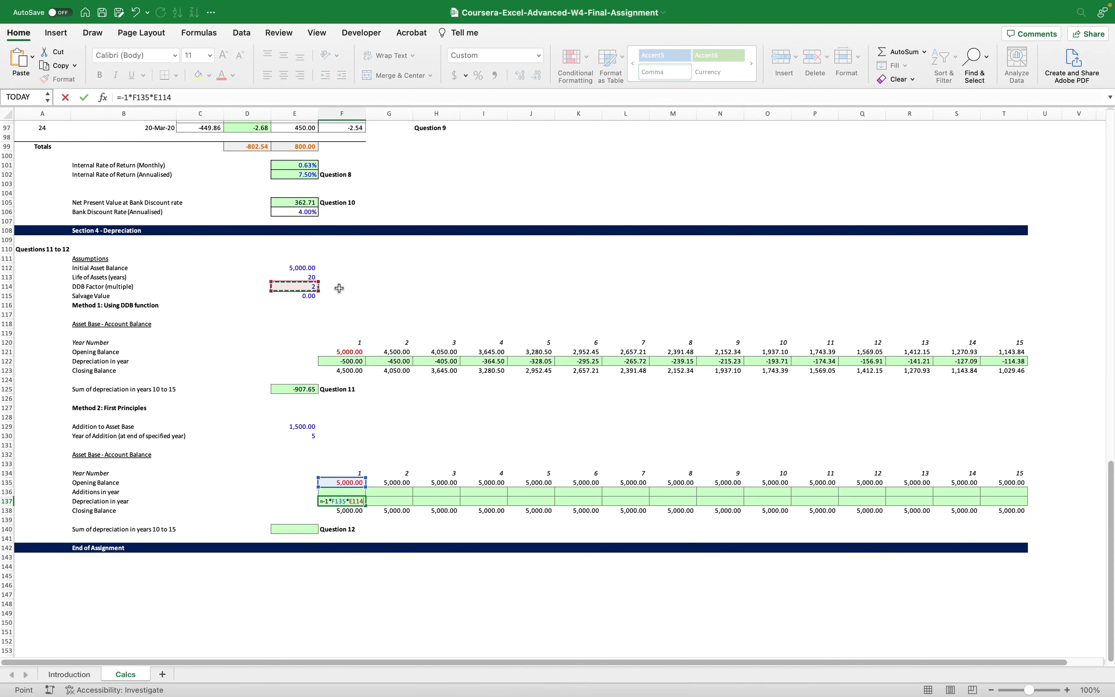
key(F4)
text(/)
click(307, 277)
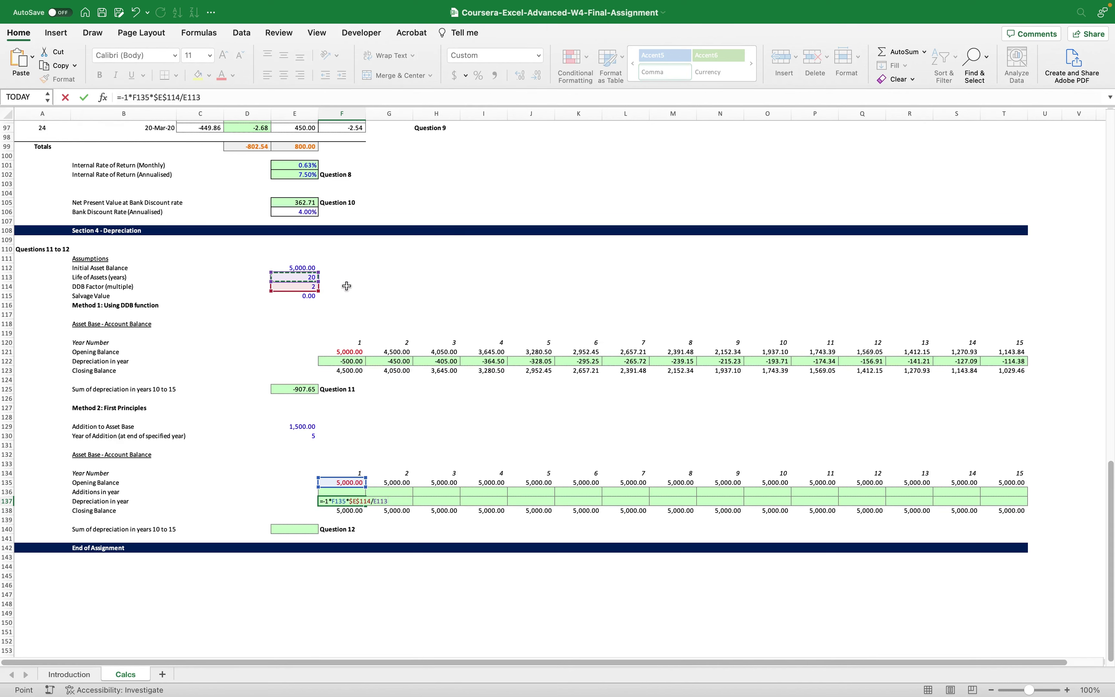
key(F4)
click(151, 97)
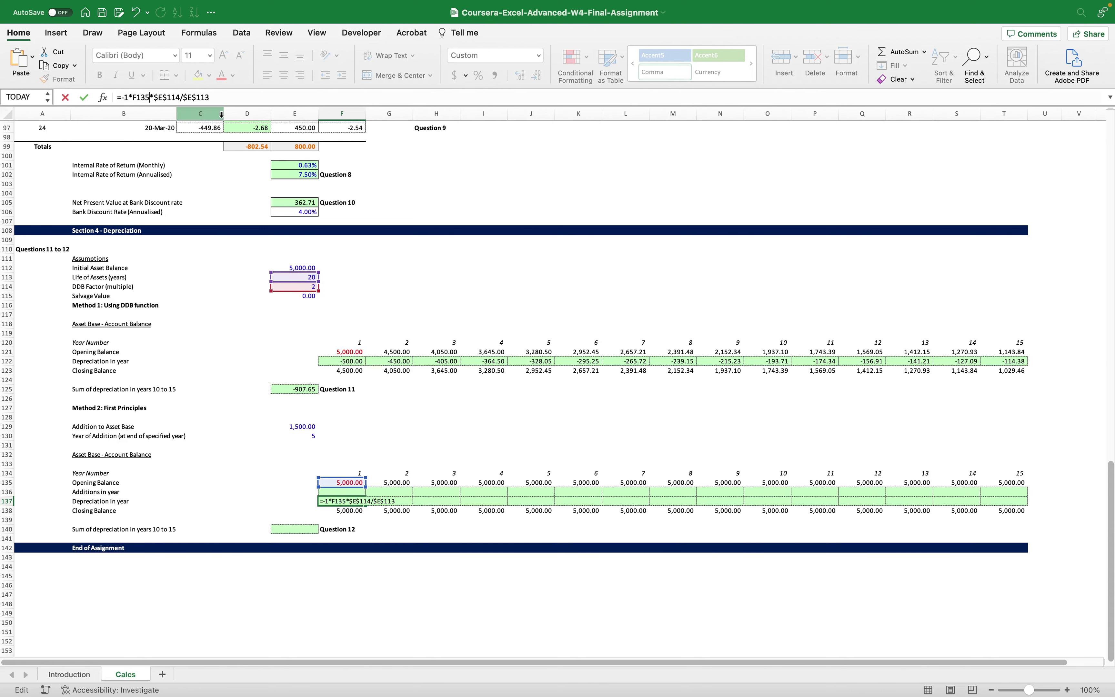
text(()
click(242, 98)
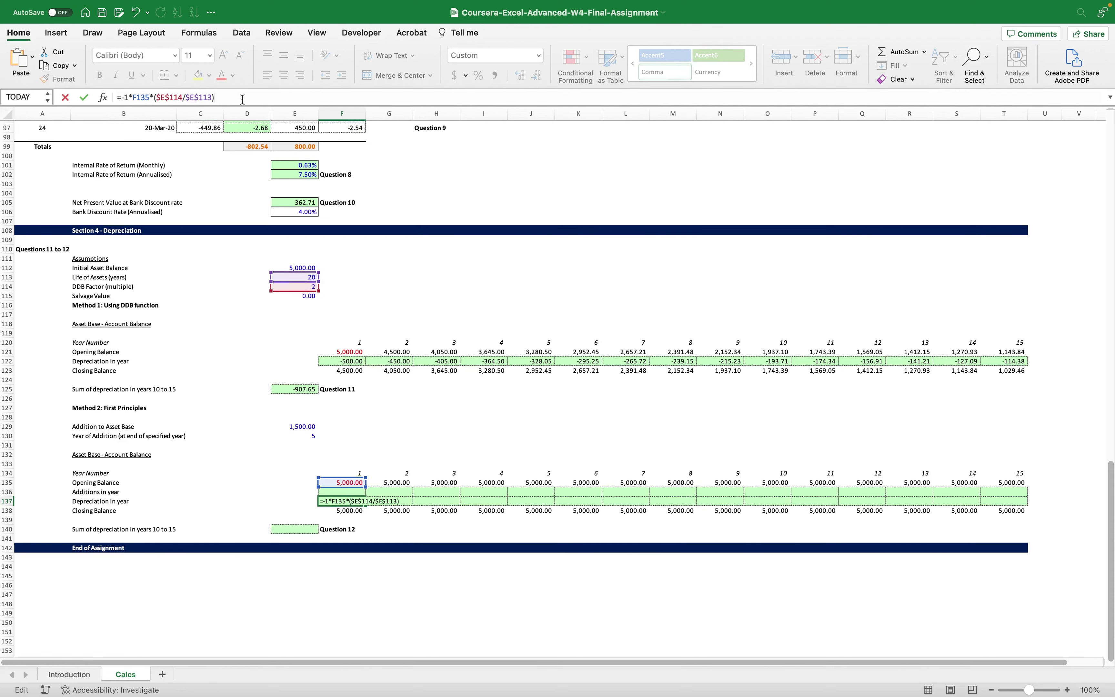
key(ctrl+Return)
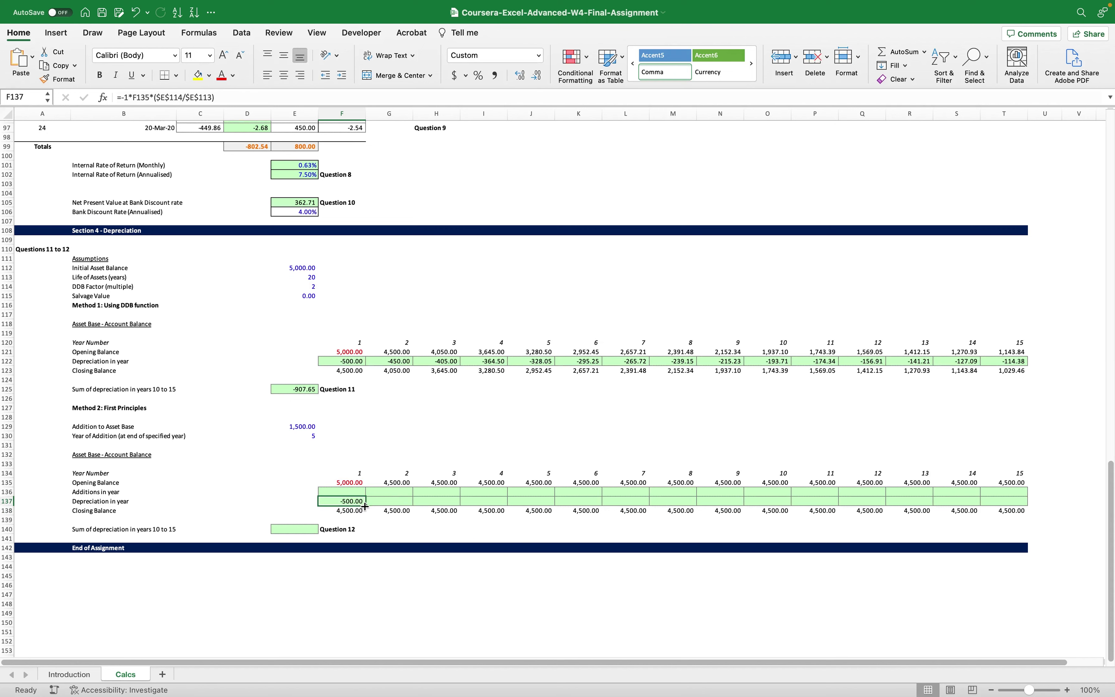
- Fill the depreciation formula across F137:T137 and enter a 1,500 year-5 addition in J136
drag(367, 505, 1015, 507)
click(775, 491)
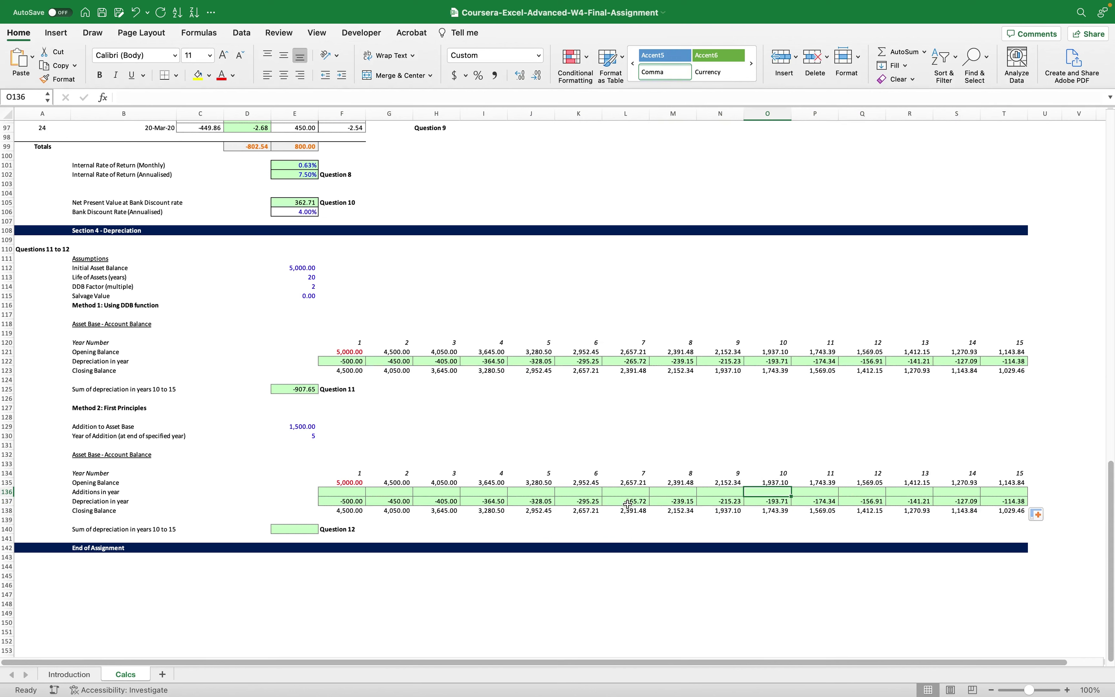
click(535, 490)
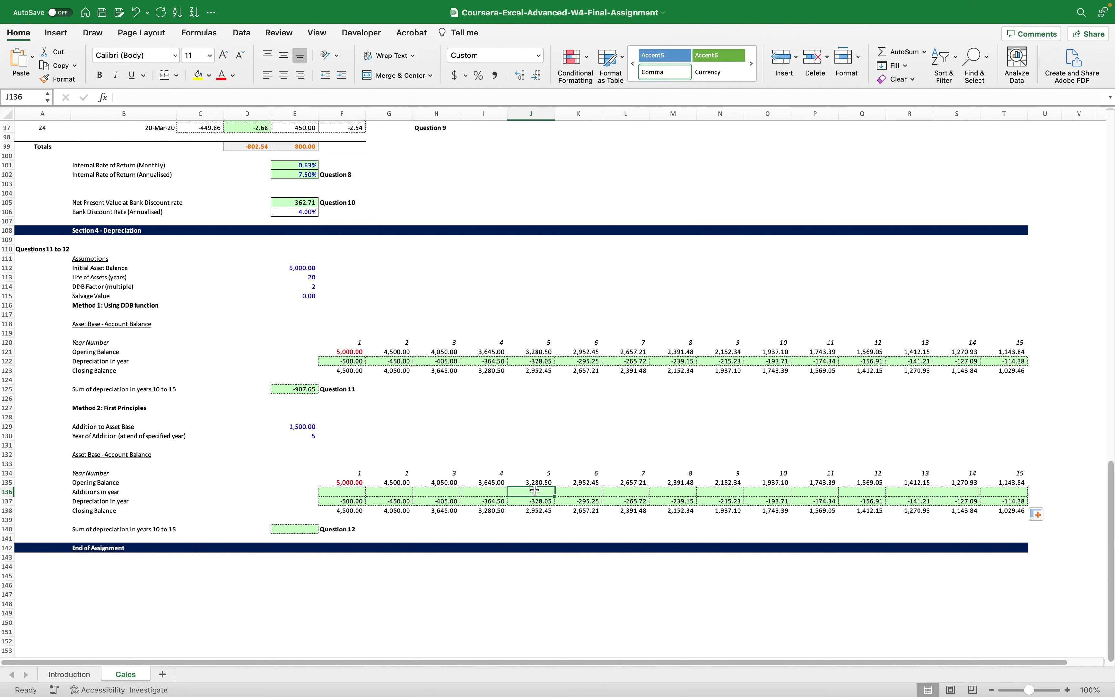
text(1500)
key(Return)
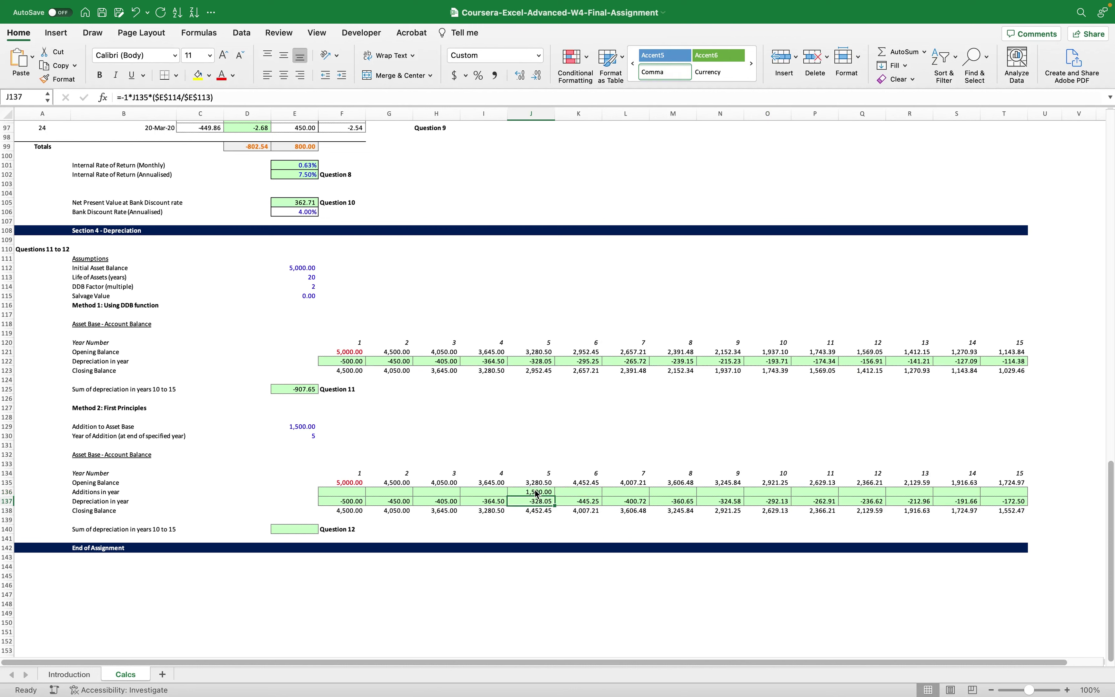
- Enter =SUM(O137:T137) in E140, totalling -1,368.78 for years 10–15, then switch to the quiz
click(295, 530)
text(=sum)
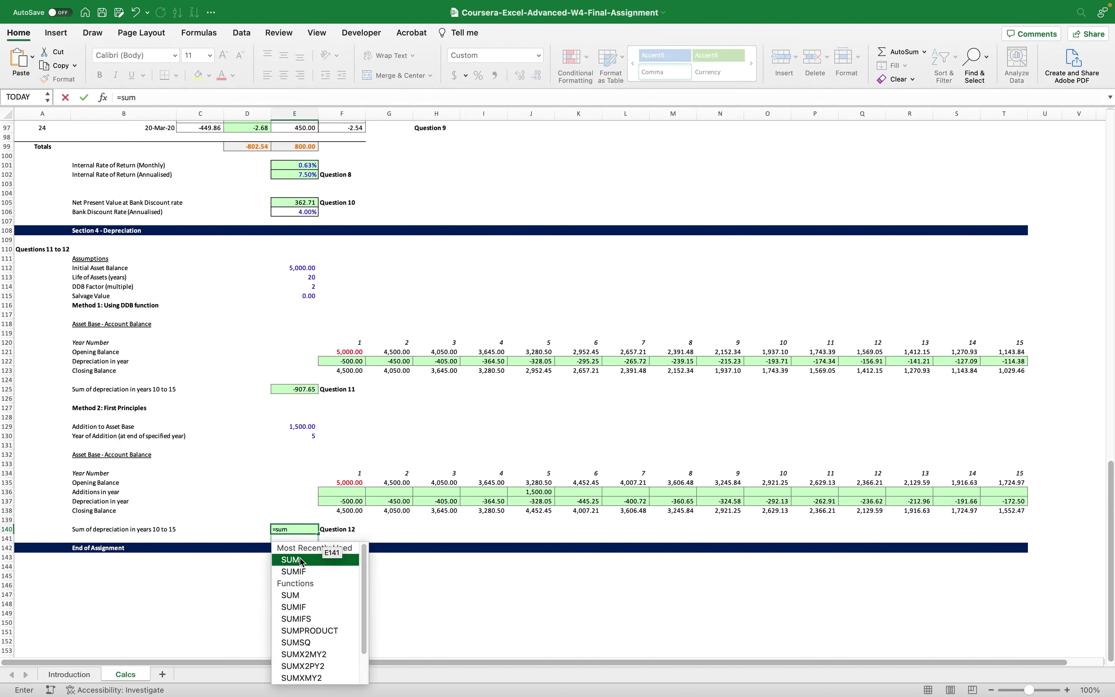
double_click(299, 559)
drag(777, 502, 1003, 499)
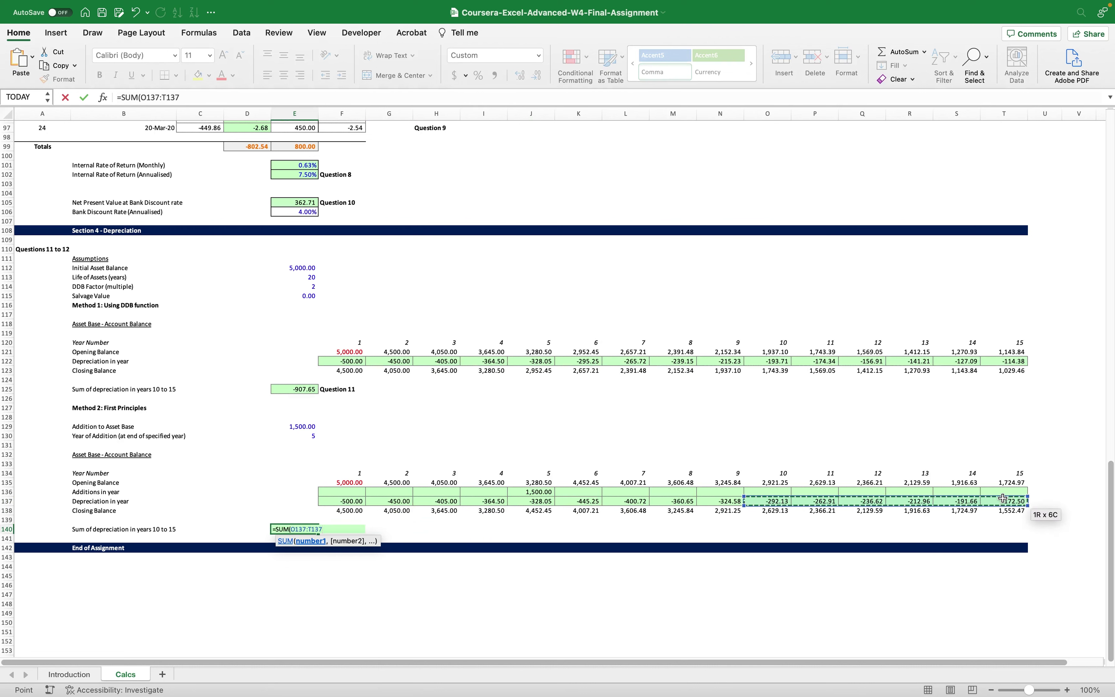
key(Return)
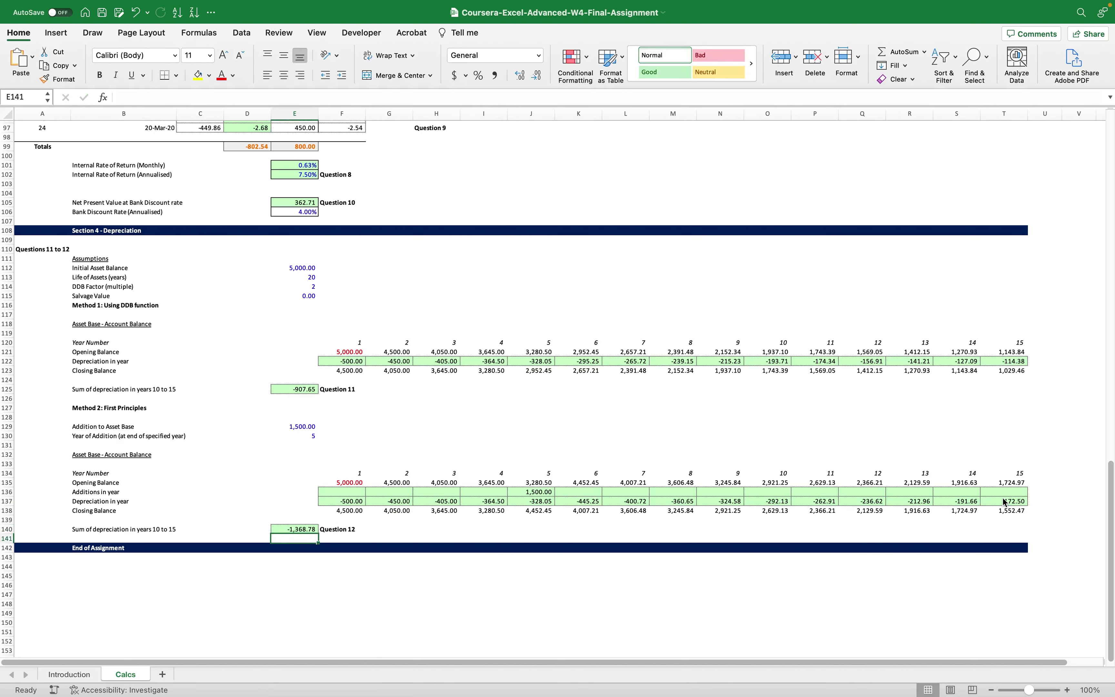
key(Up)
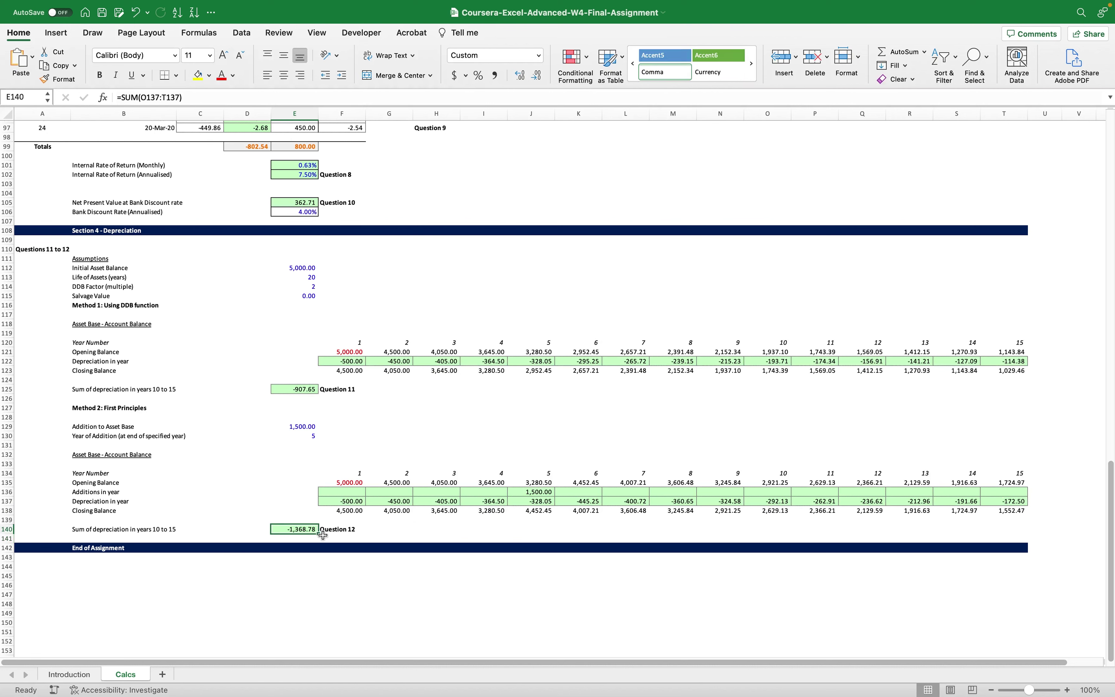
key(super+Tab)
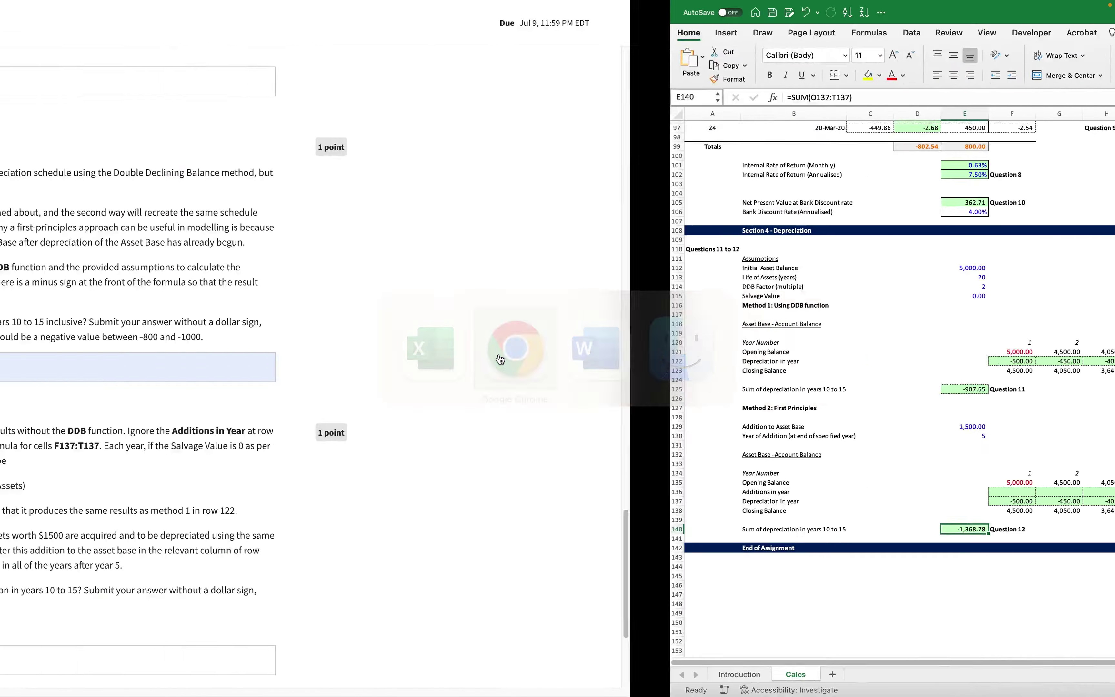
- Answer Question 12 with -1368.78, then scroll the cheat sheet down to page 3's nested IF notes
click(331, 656)
click(422, 620)
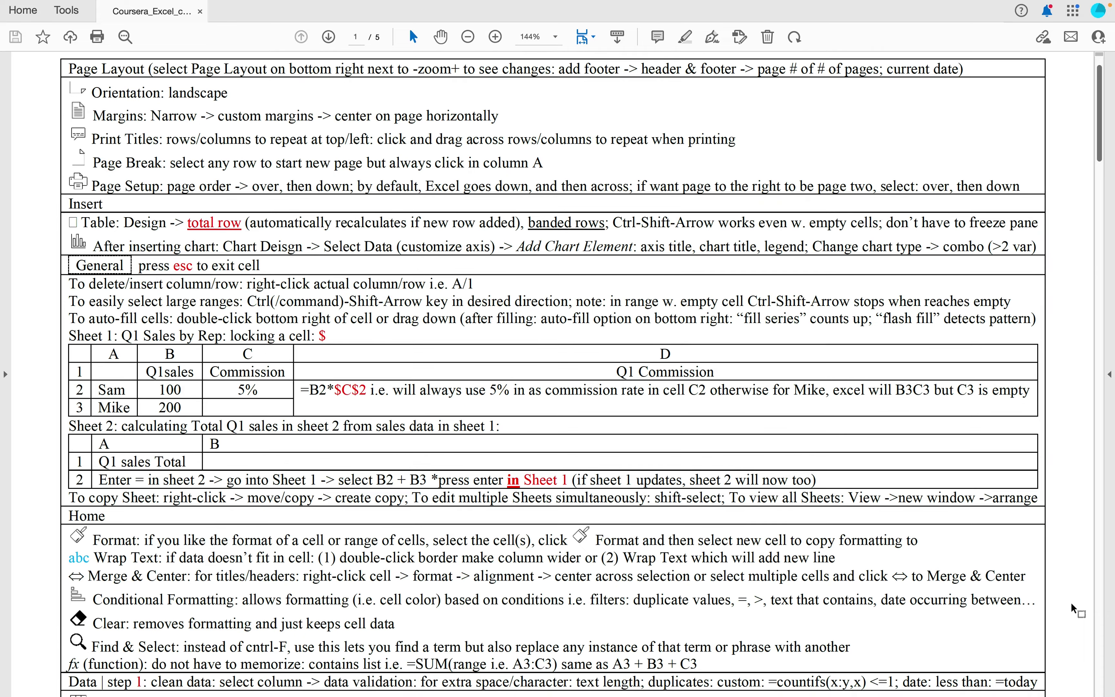
scroll(1074, 608, down, 3)
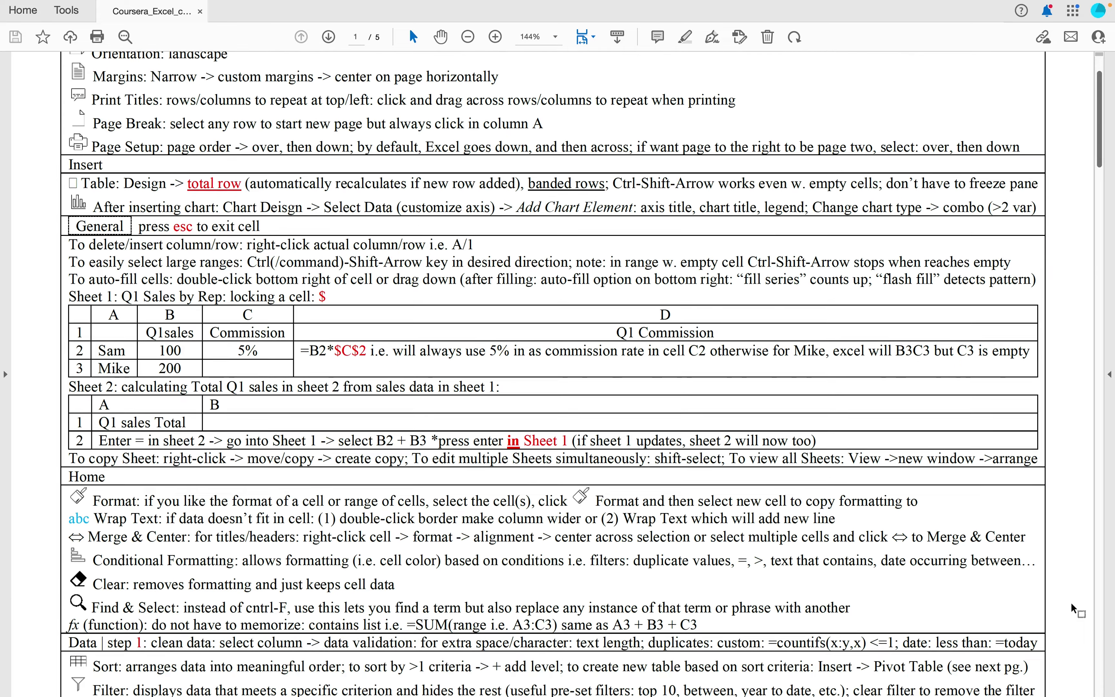
scroll(1075, 609, down, 8)
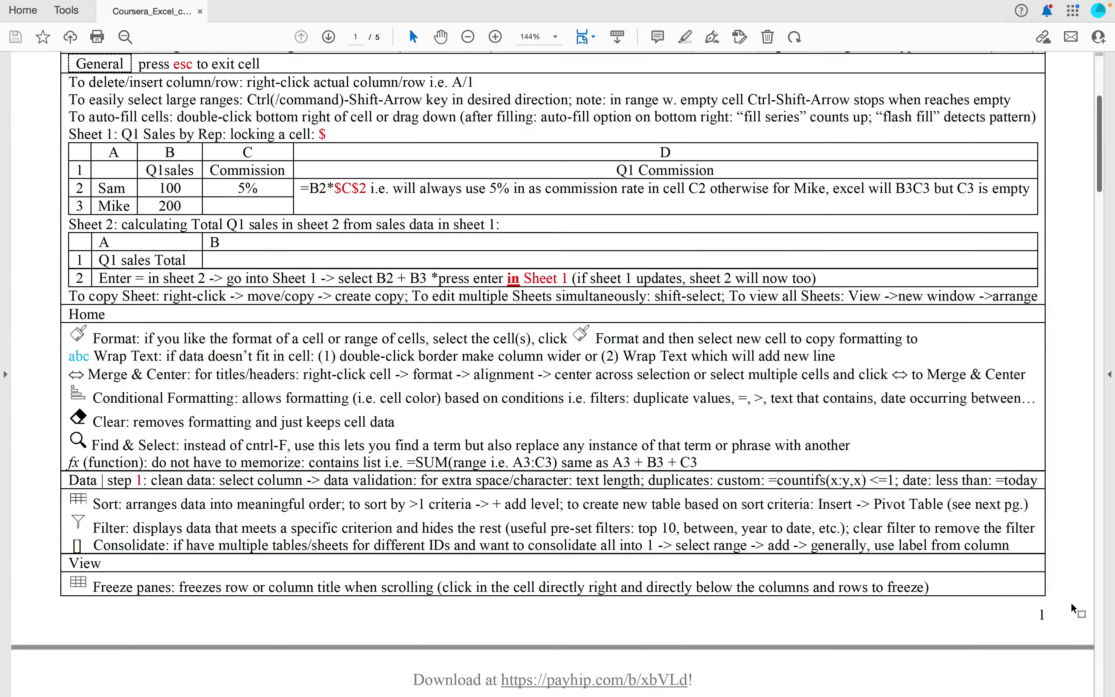
scroll(1073, 610, down, 6)
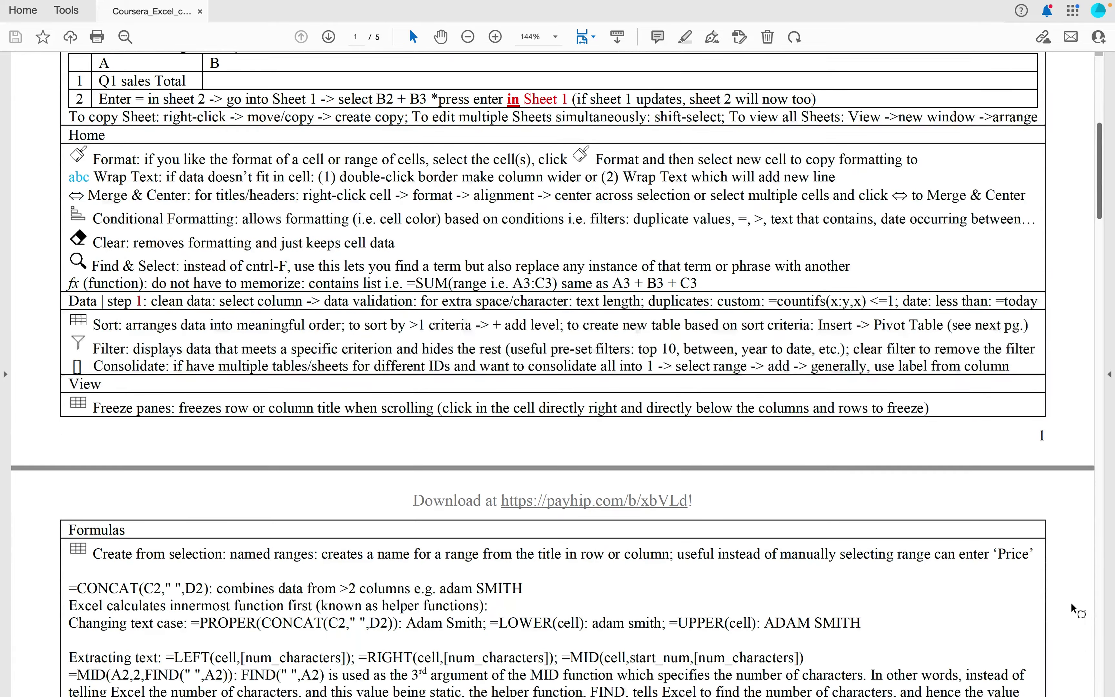
scroll(1073, 609, down, 4)
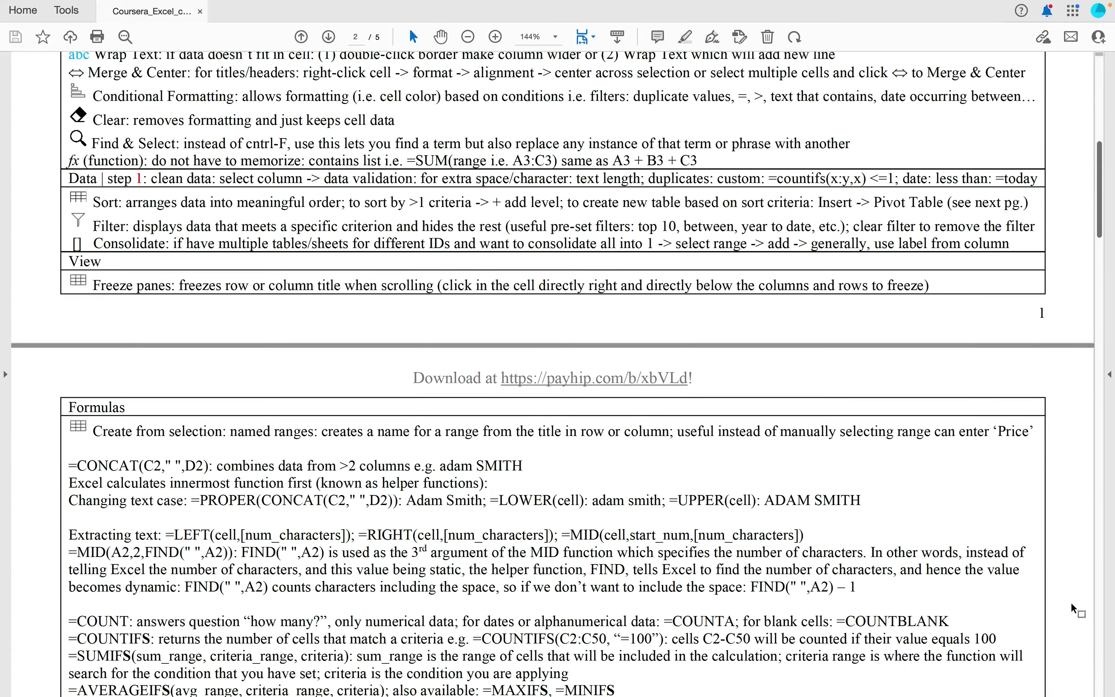
scroll(1072, 605, down, 6)
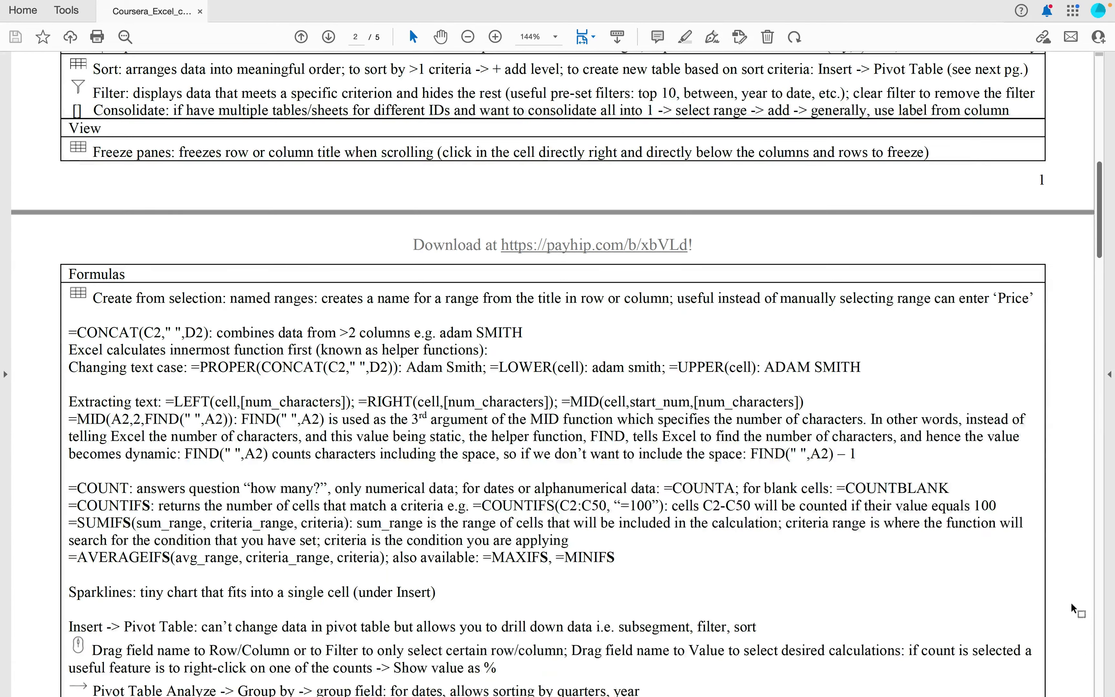
scroll(1071, 605, down, 6)
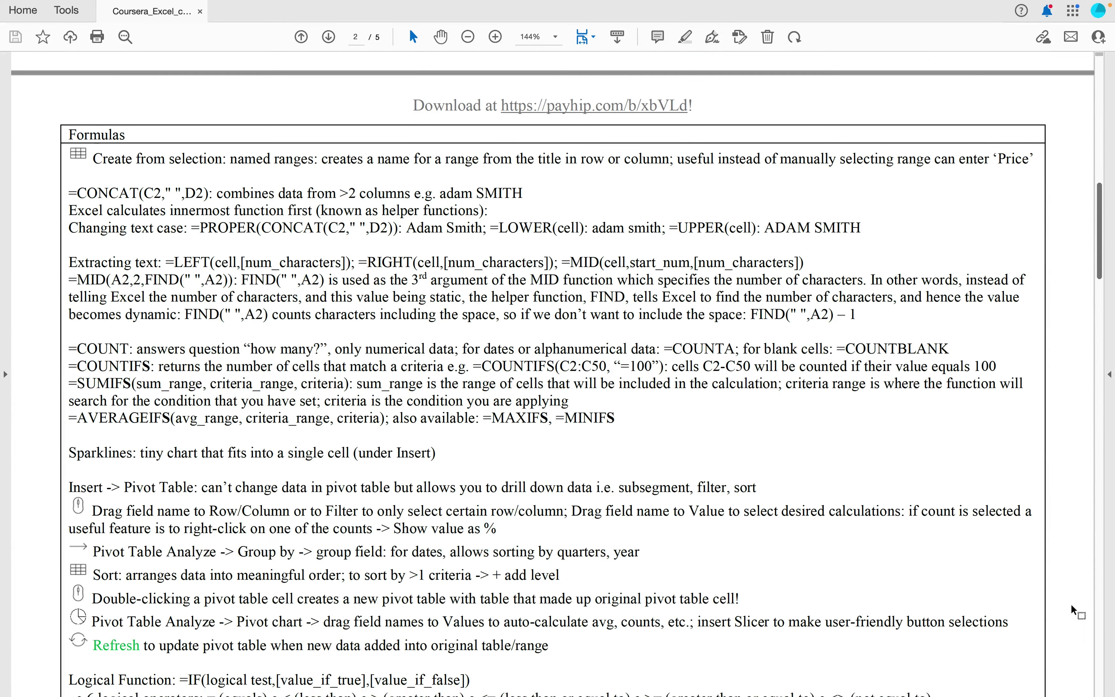
scroll(1071, 604, down, 5)
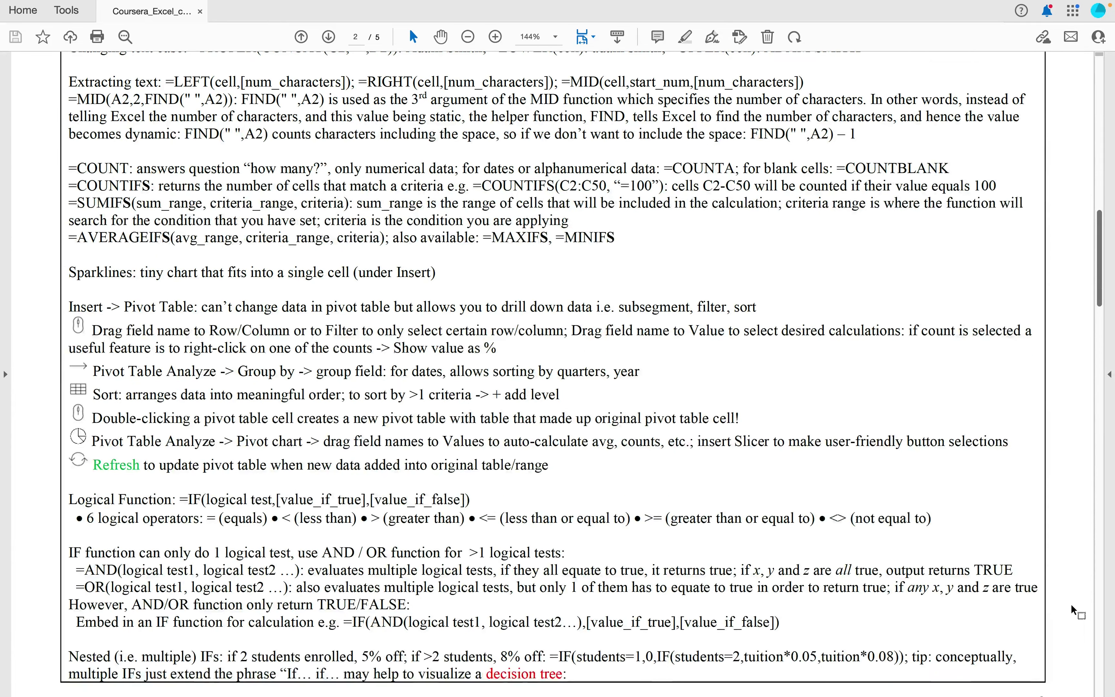
scroll(1072, 607, down, 9)
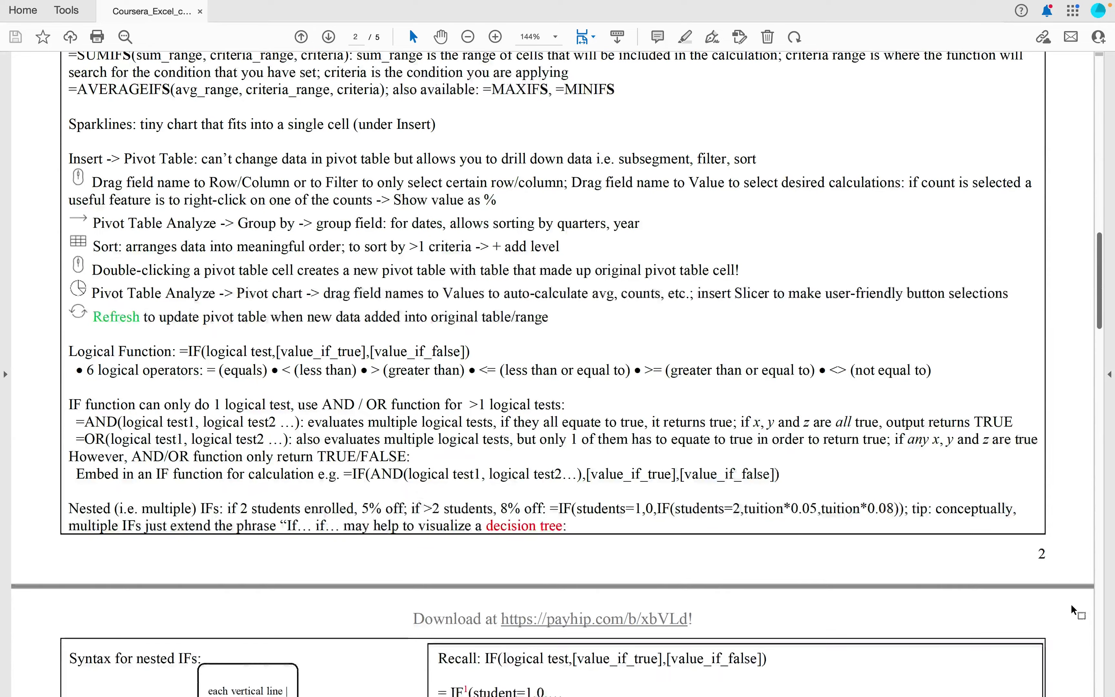
scroll(1072, 611, down, 6)
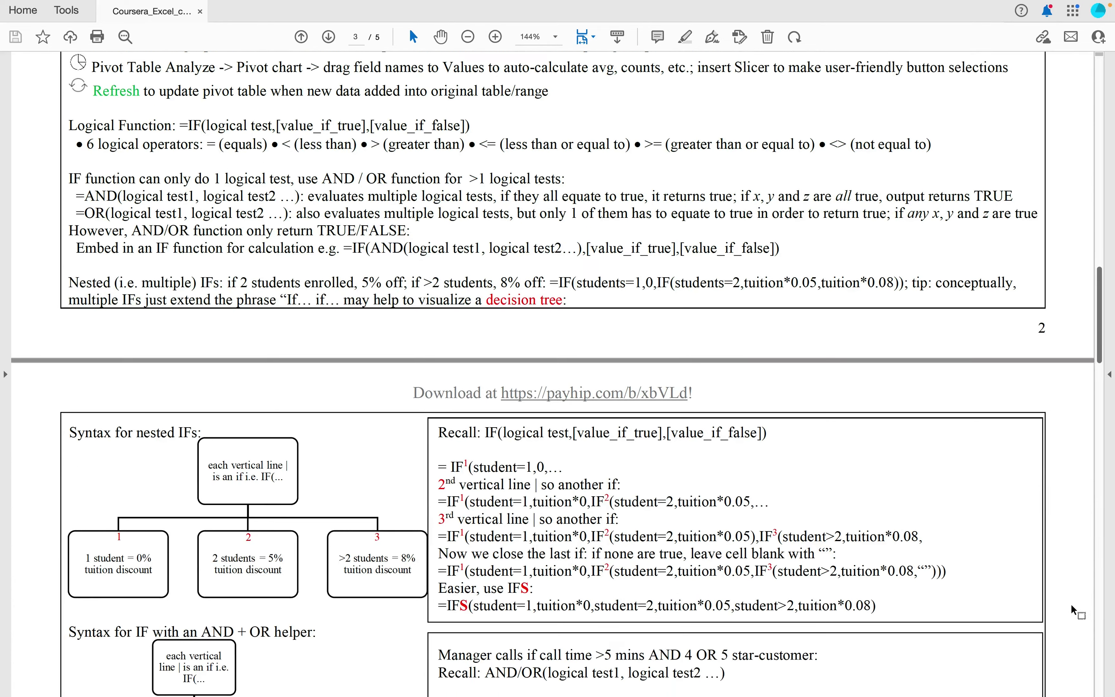
scroll(1072, 610, down, 9)
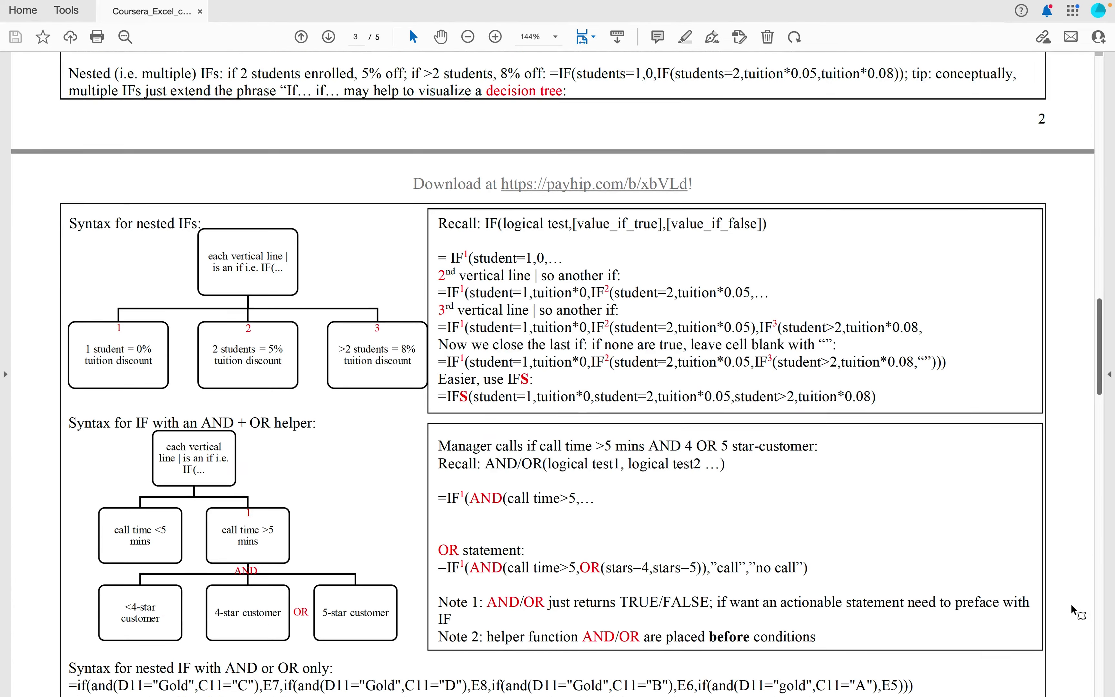